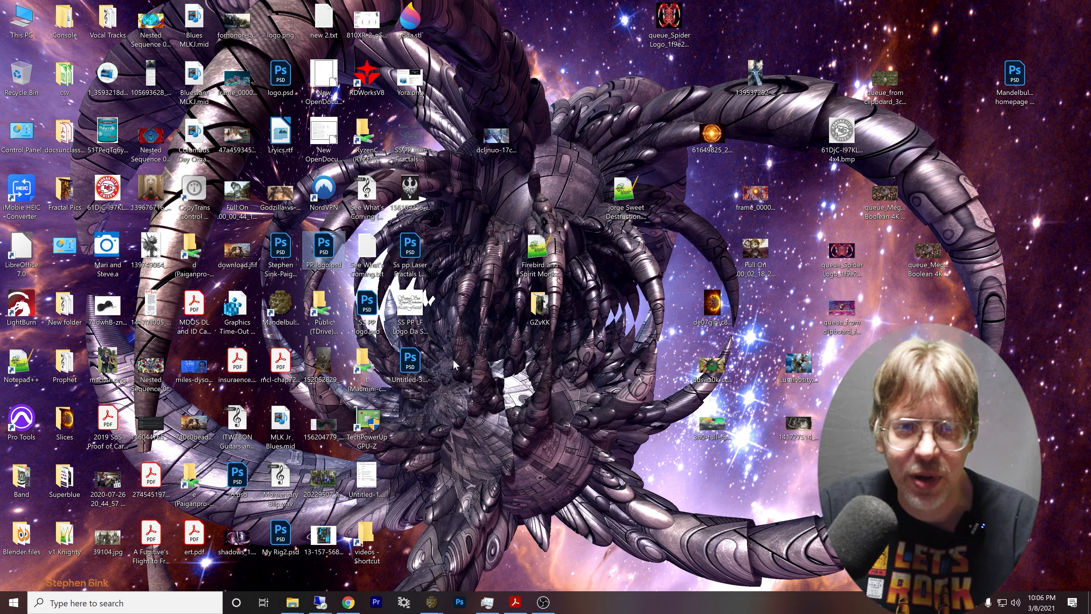
Merge the desktop file "Graphics Time-Out to 30 Secs (merge me).reg" into the Windows registry.
click(235, 306)
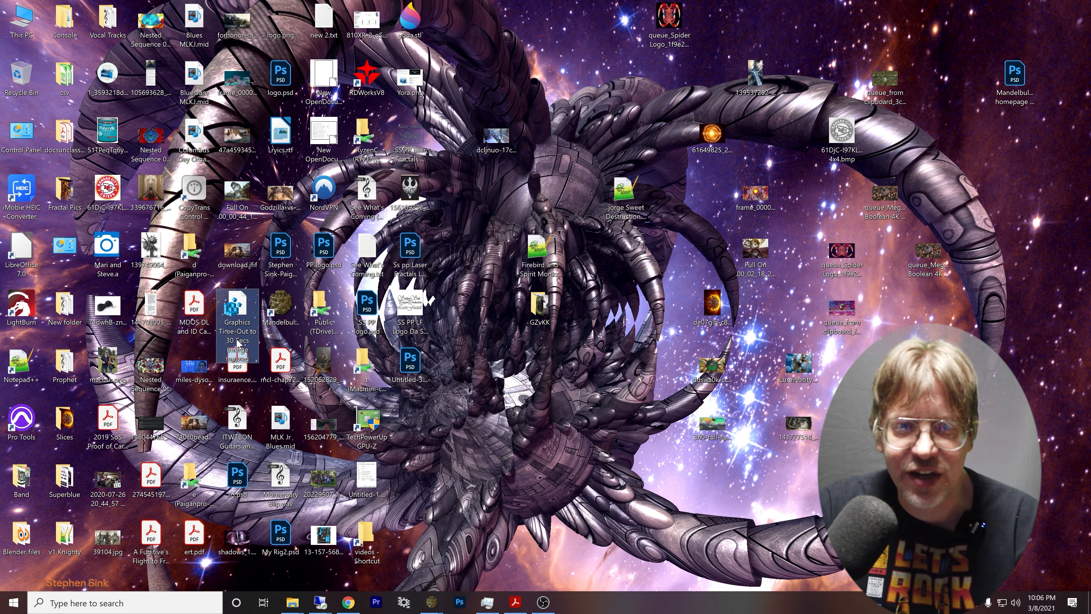
double_click(242, 320)
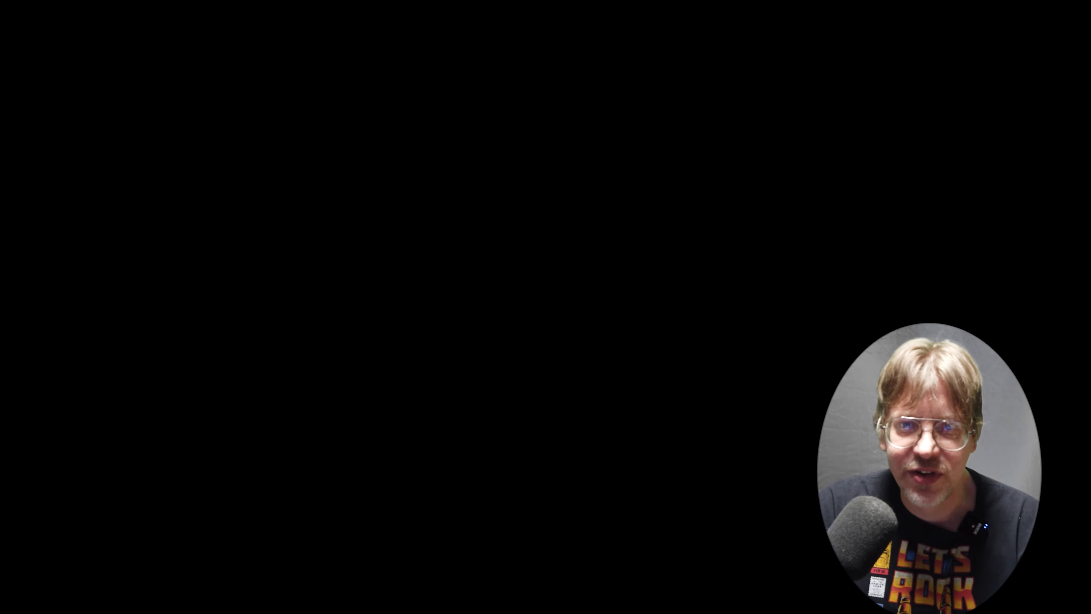
click(488, 318)
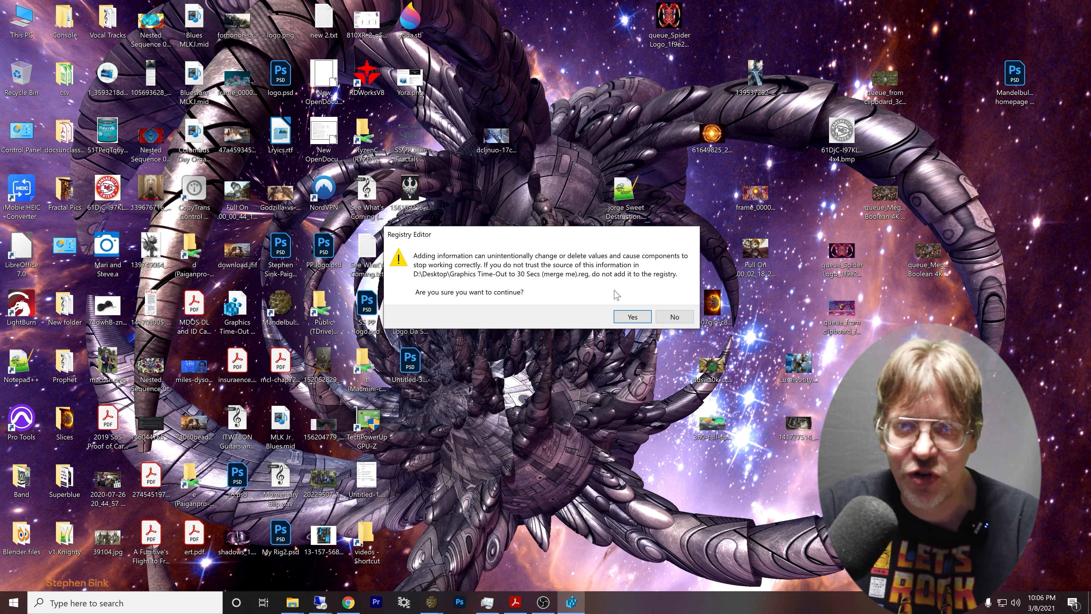
click(632, 316)
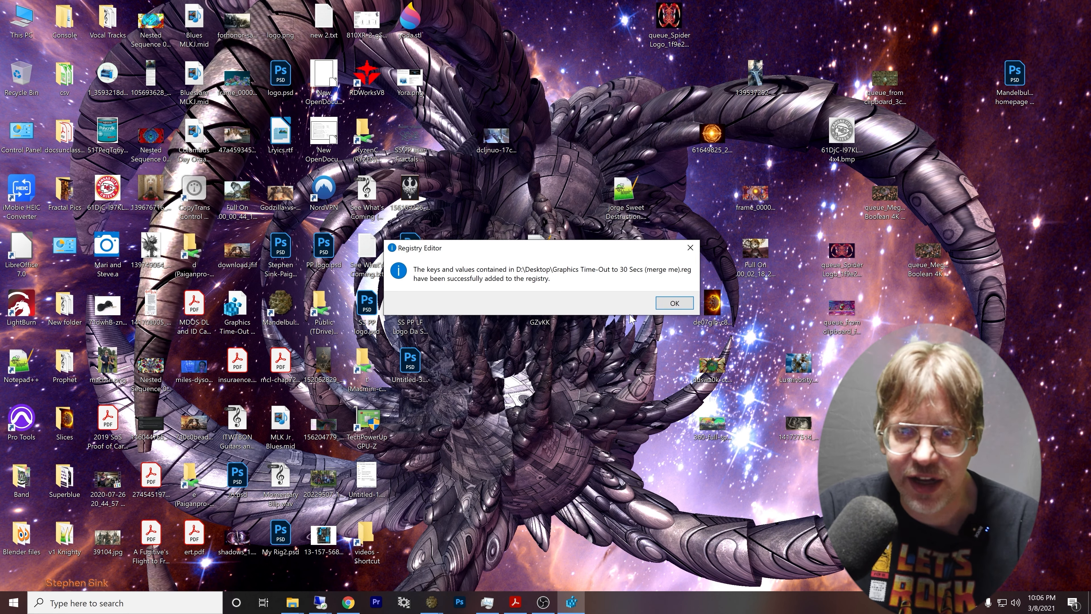
click(673, 307)
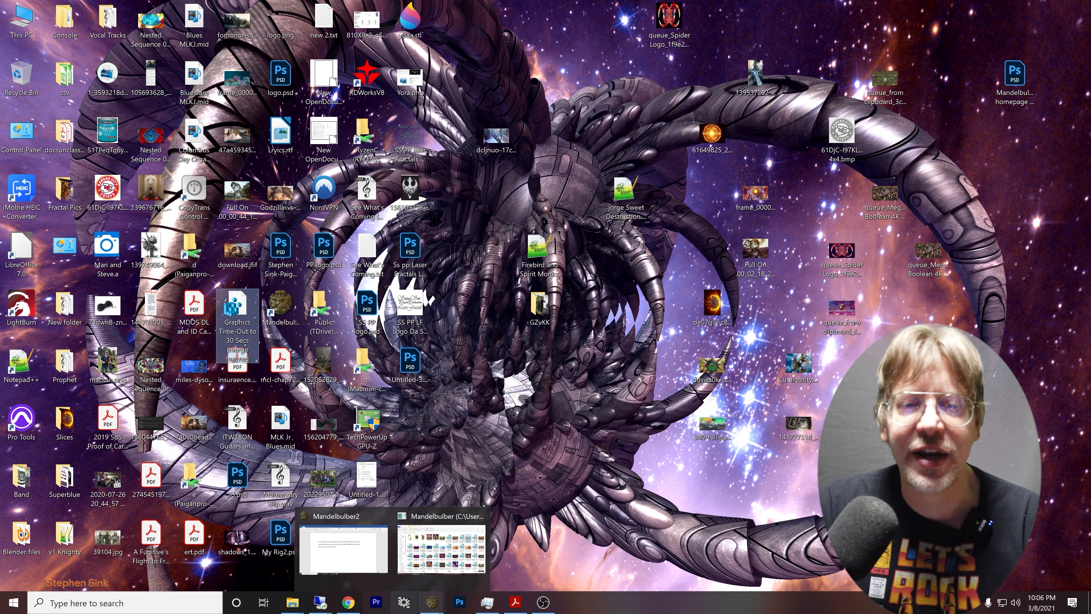
Check the Mandelbulber2 program folder, and read the Mandelbulber manual in Acrobat on OpenCL setup and the time-out delay, through section 2.4.
click(297, 604)
click(232, 555)
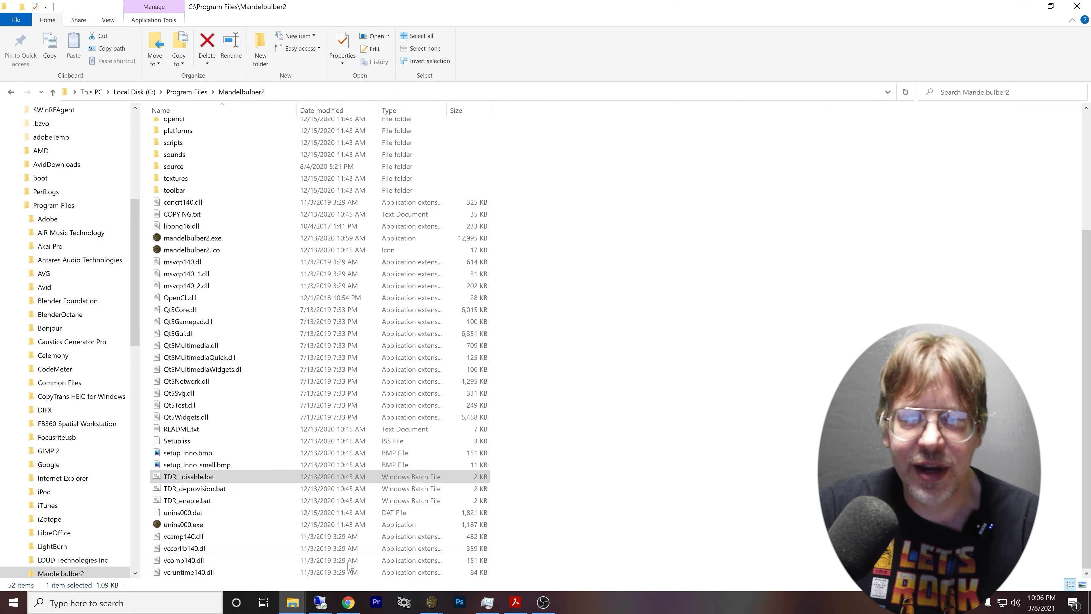
click(515, 603)
scroll(531, 420, down, 2)
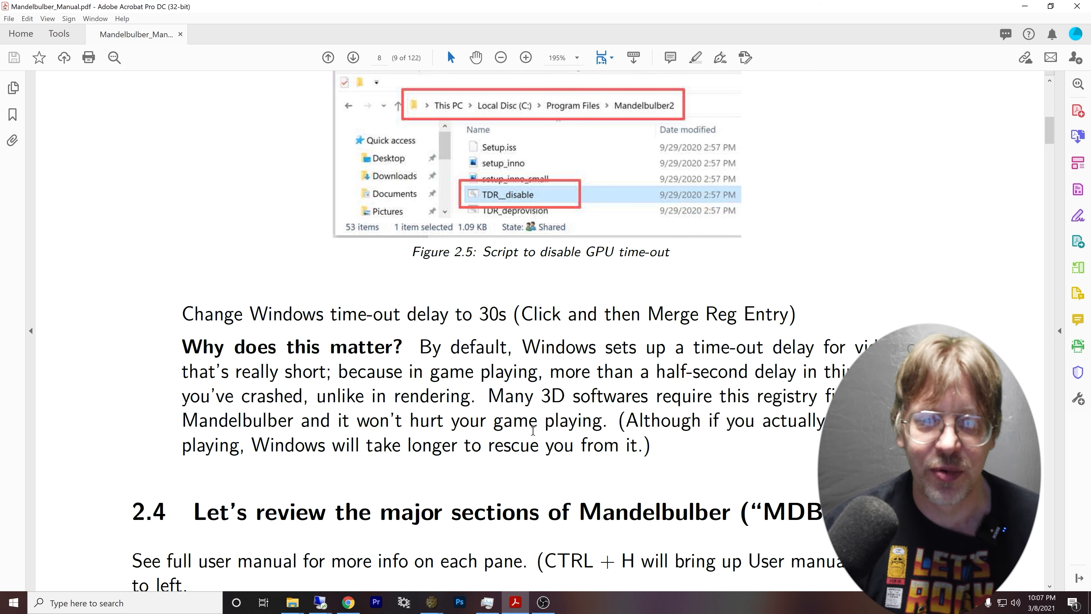
scroll(690, 447, down, 2)
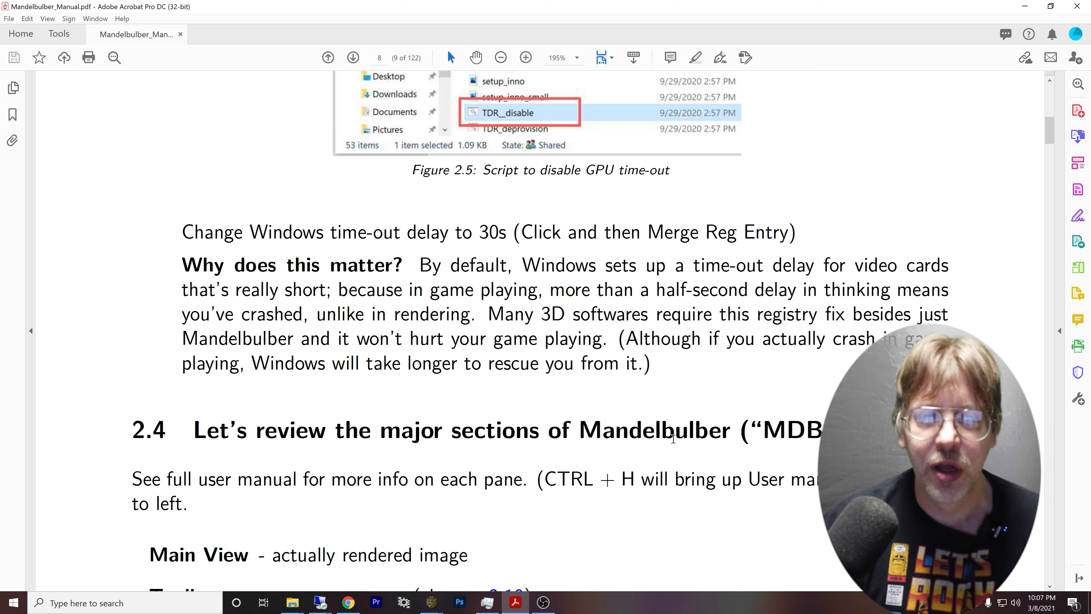
scroll(671, 439, up, 1)
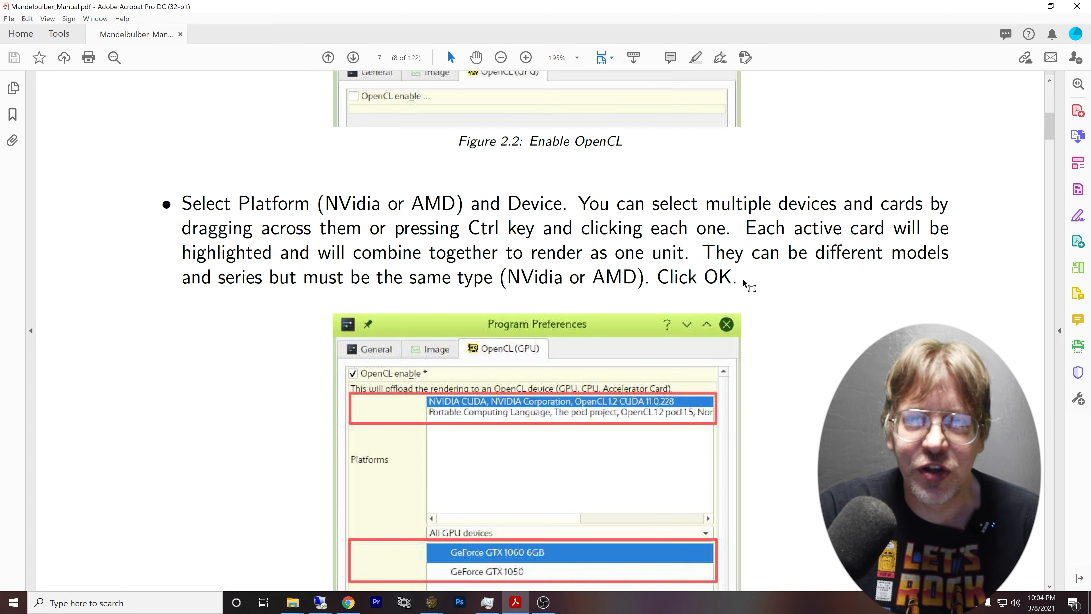
scroll(746, 284, down, 6)
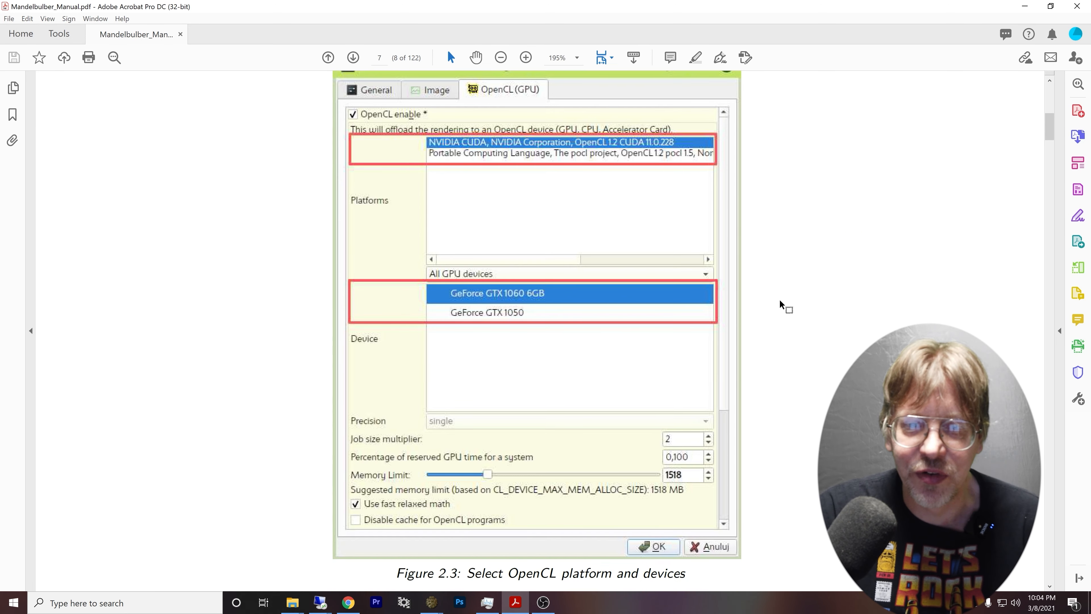
scroll(781, 303, down, 8)
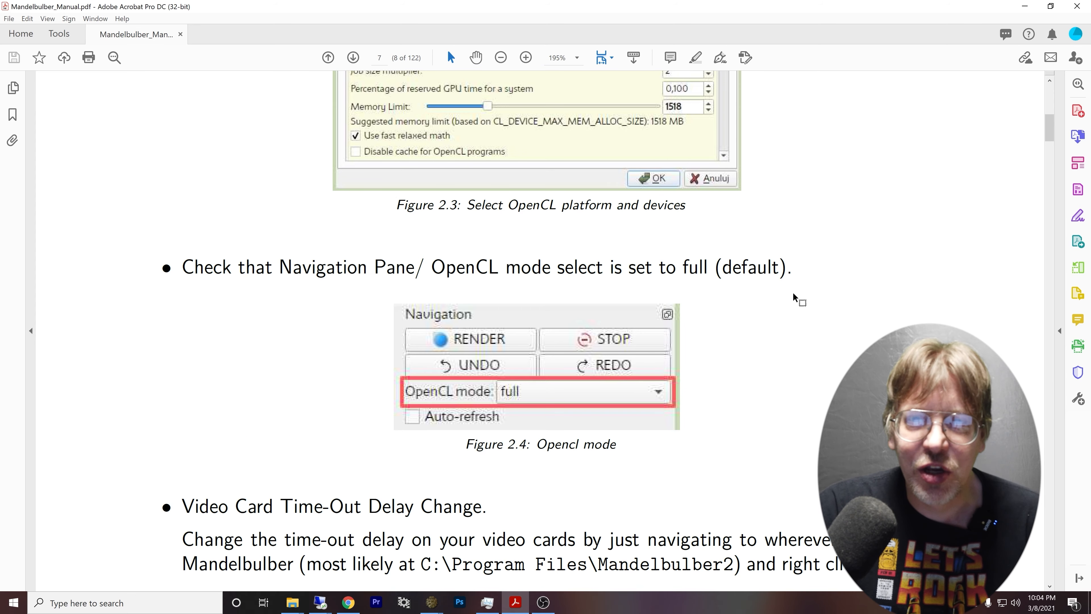
scroll(821, 281, down, 3)
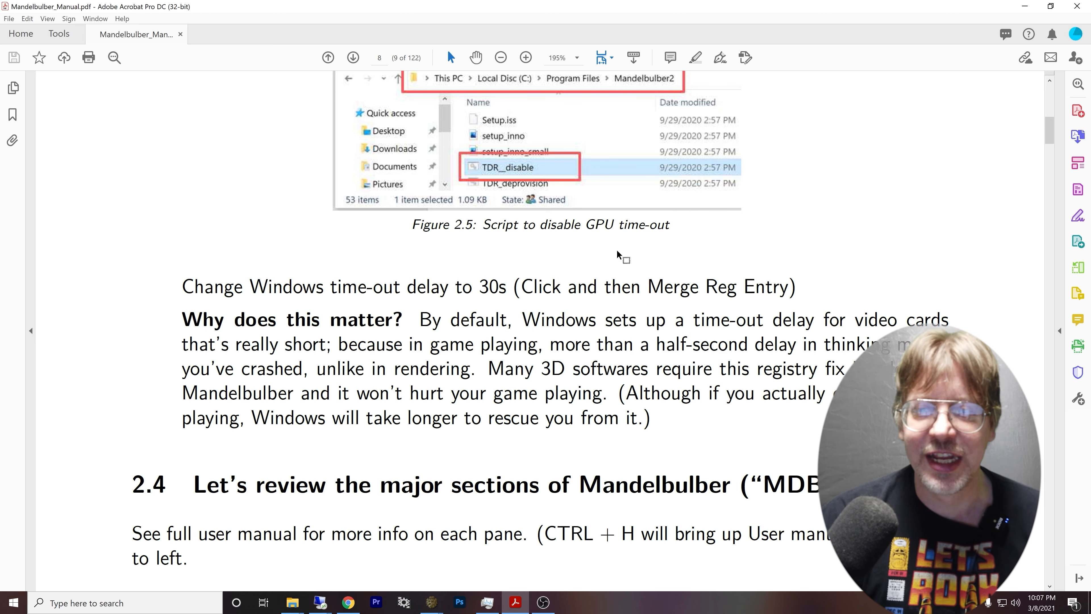
scroll(619, 256, down, 8)
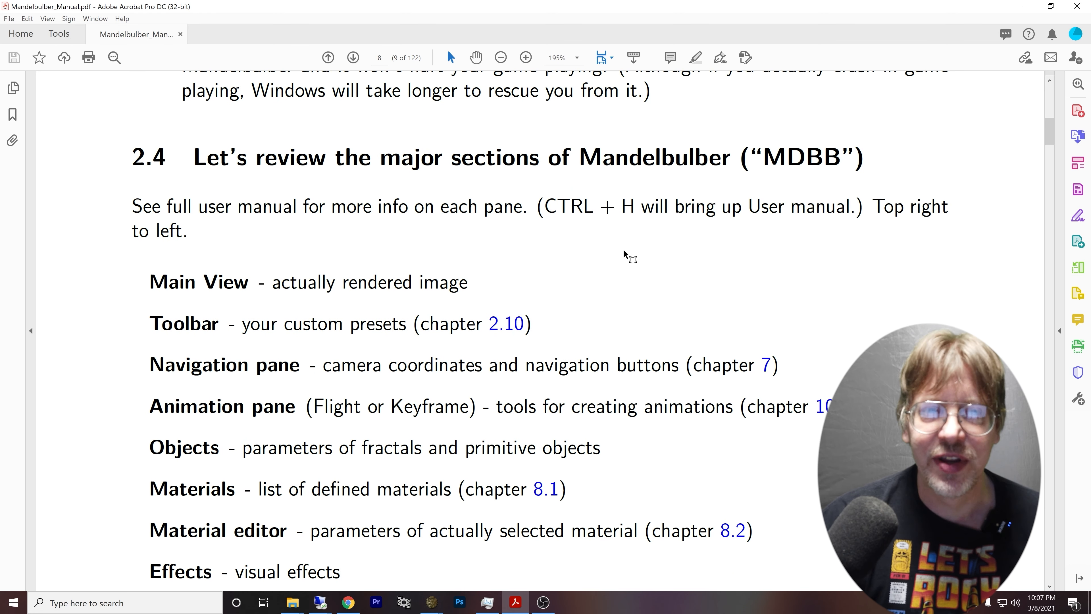
scroll(624, 256, down, 2)
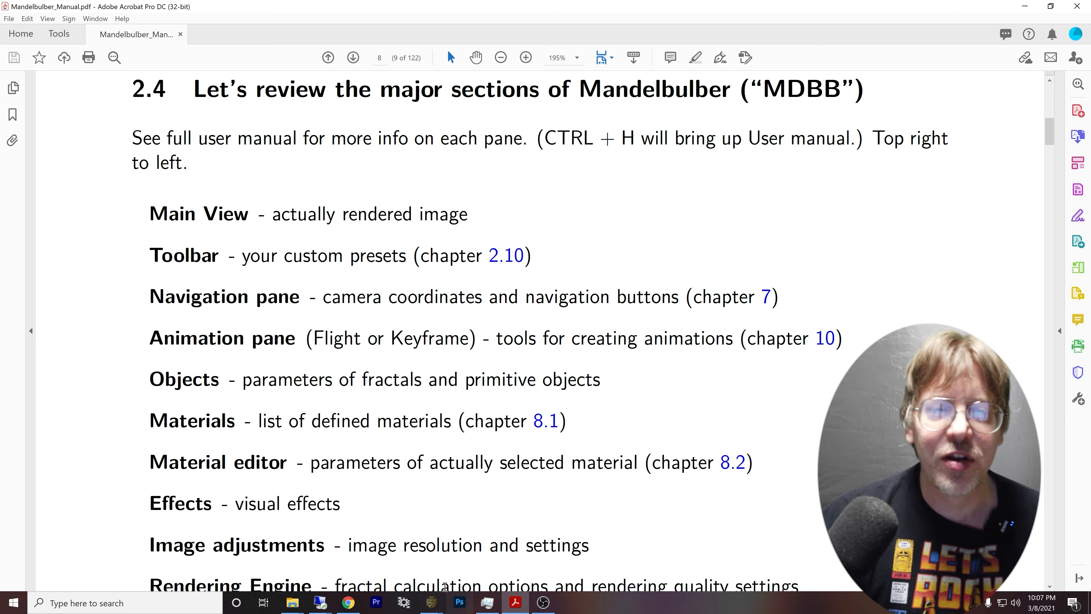
Switch to Mandelbulber and reset the window layout to default.
click(432, 602)
click(481, 573)
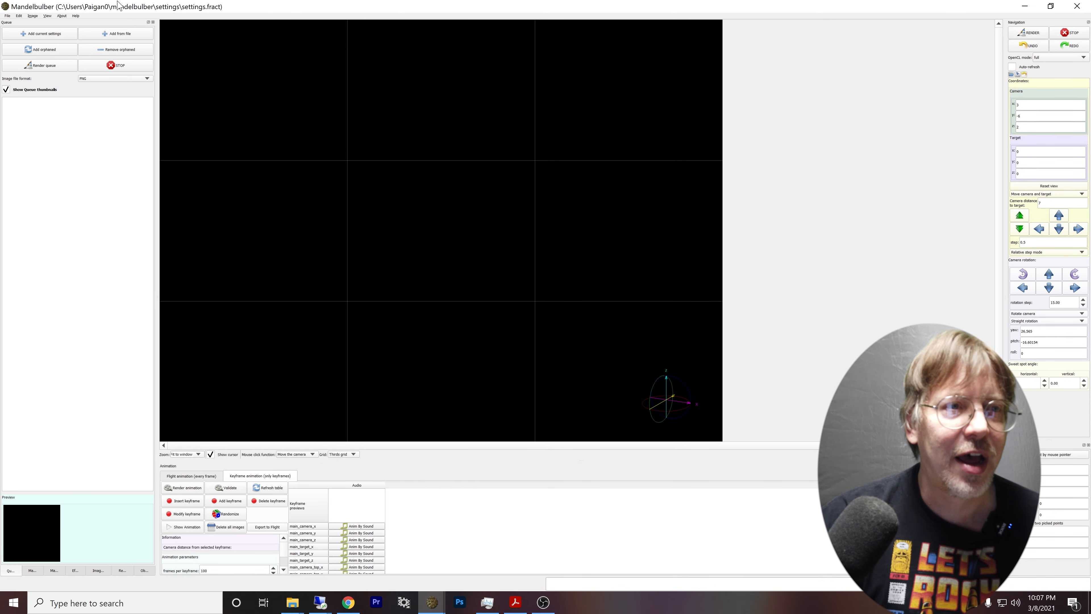
click(49, 16)
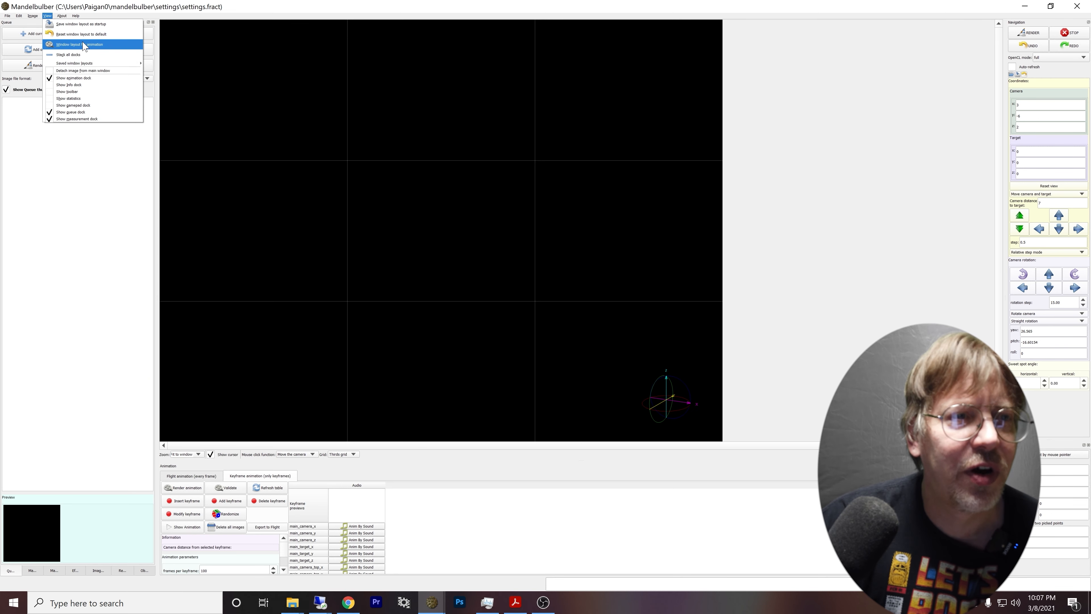
click(98, 35)
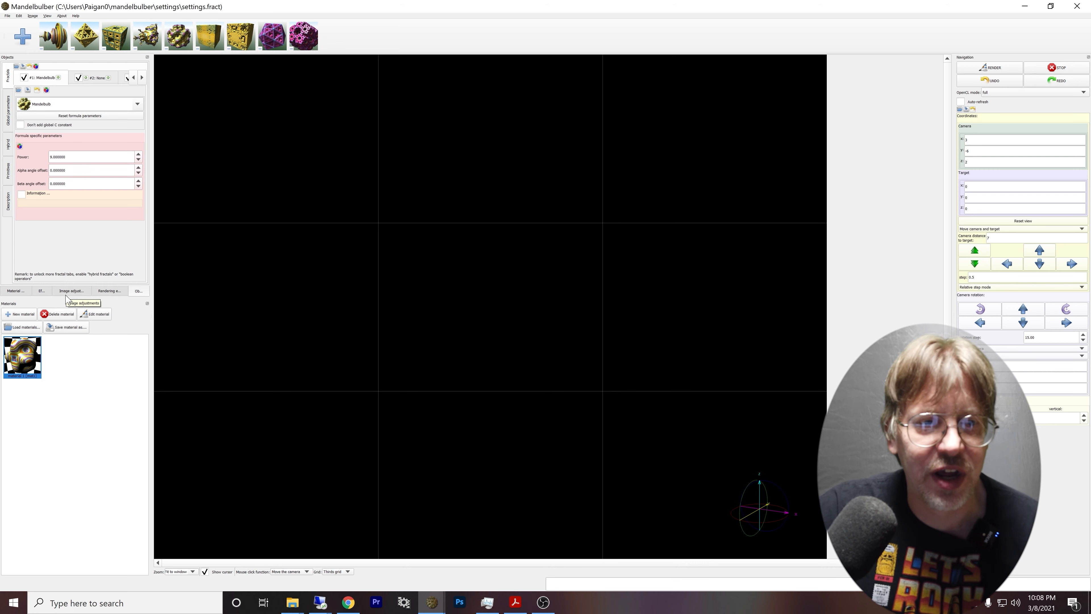
View the Rendering engine and Objects panes, and compare them with the labelled figure of major sections in the Acrobat manual.
click(113, 292)
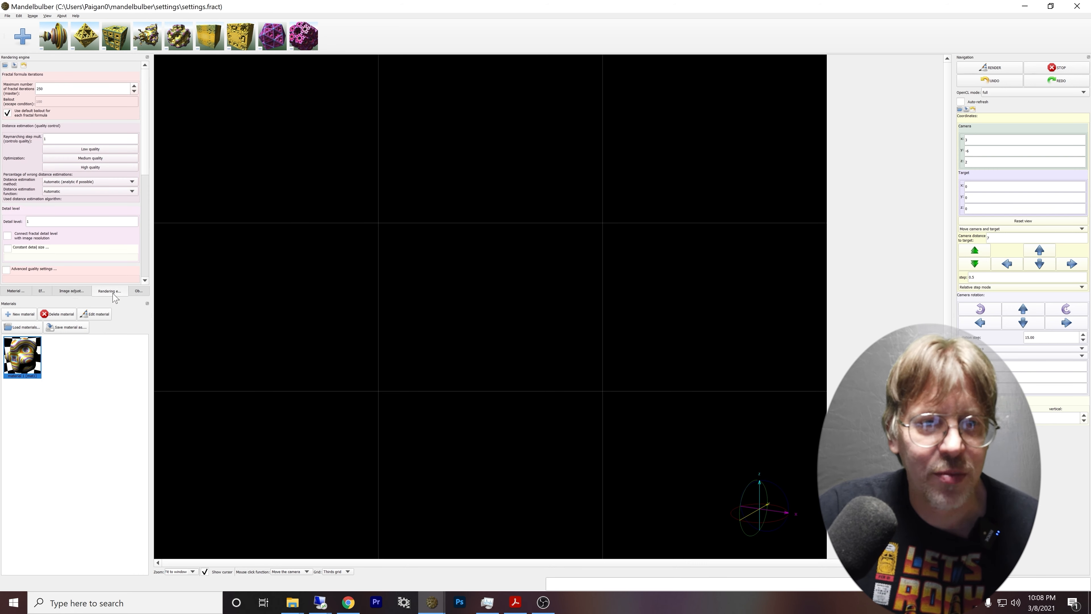
click(139, 291)
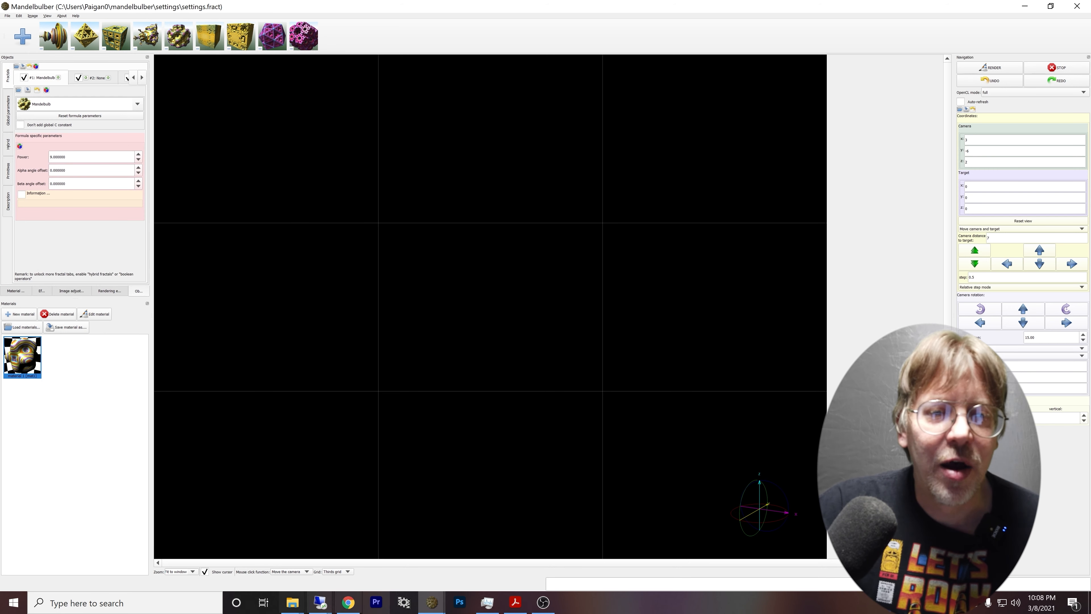
click(515, 604)
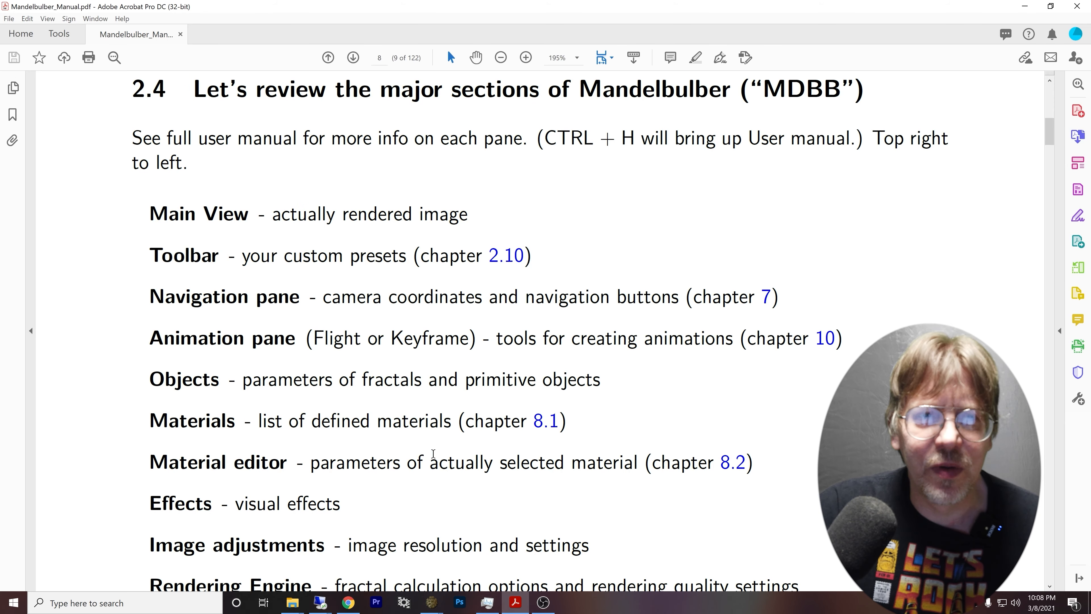
scroll(499, 448, down, 4)
scroll(619, 384, down, 15)
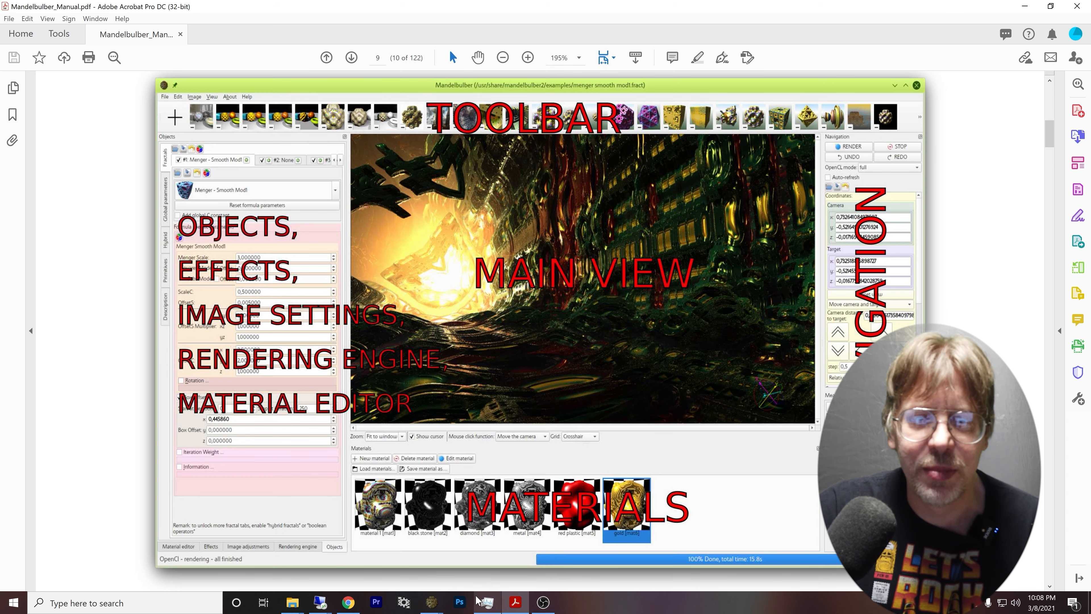
Switch to Mandelbulber and locate the User Manual entry among its help options.
mouse_move(434, 602)
click(475, 580)
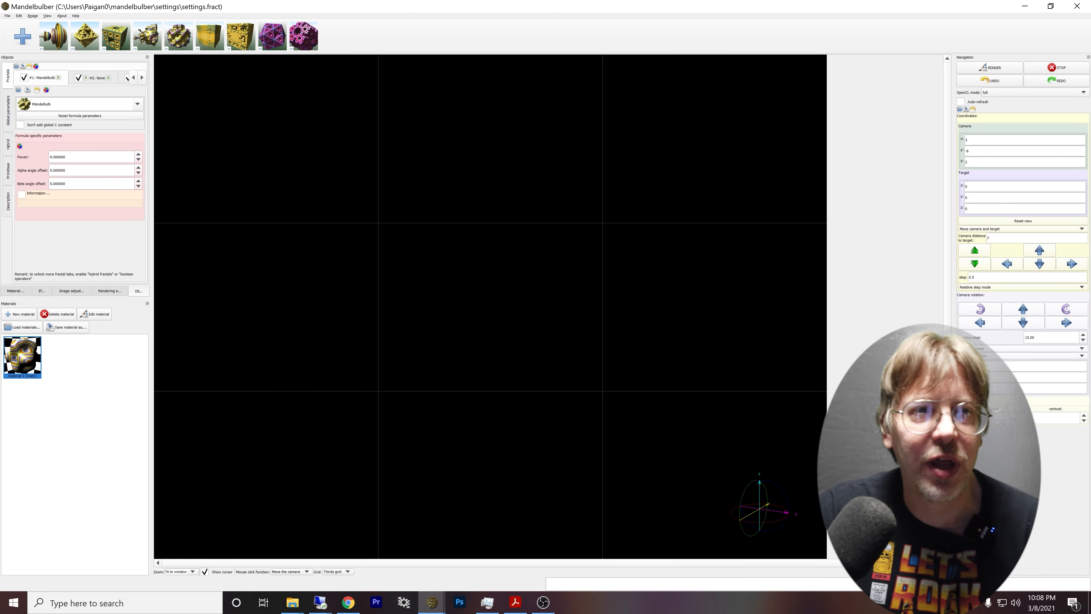
click(76, 16)
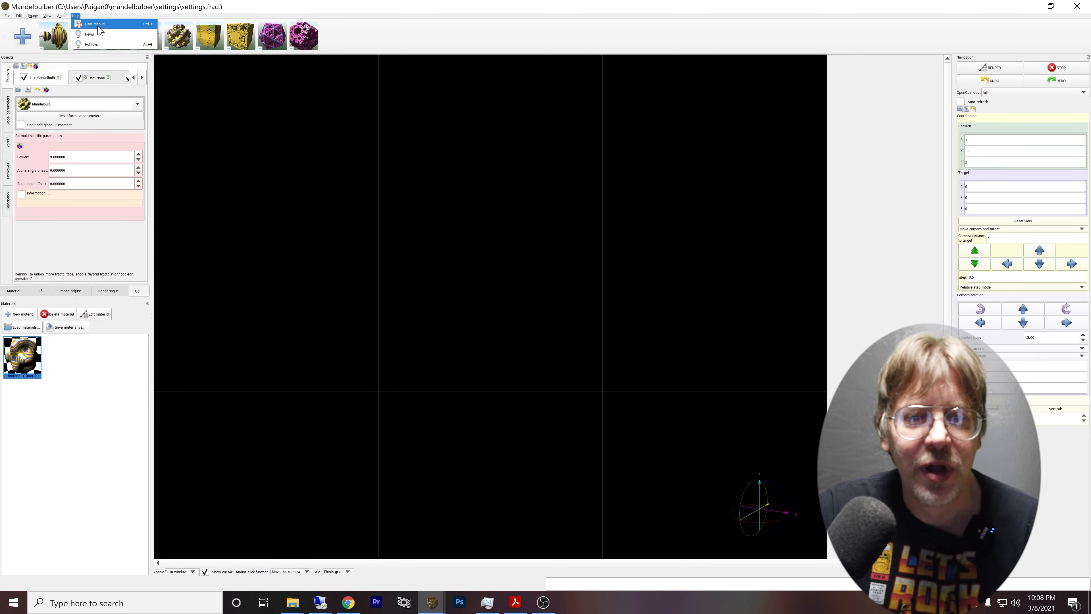
Switch to the manual in Acrobat and read section 2.5 on the RENDER, STOP, UNDO and REDO buttons.
click(522, 606)
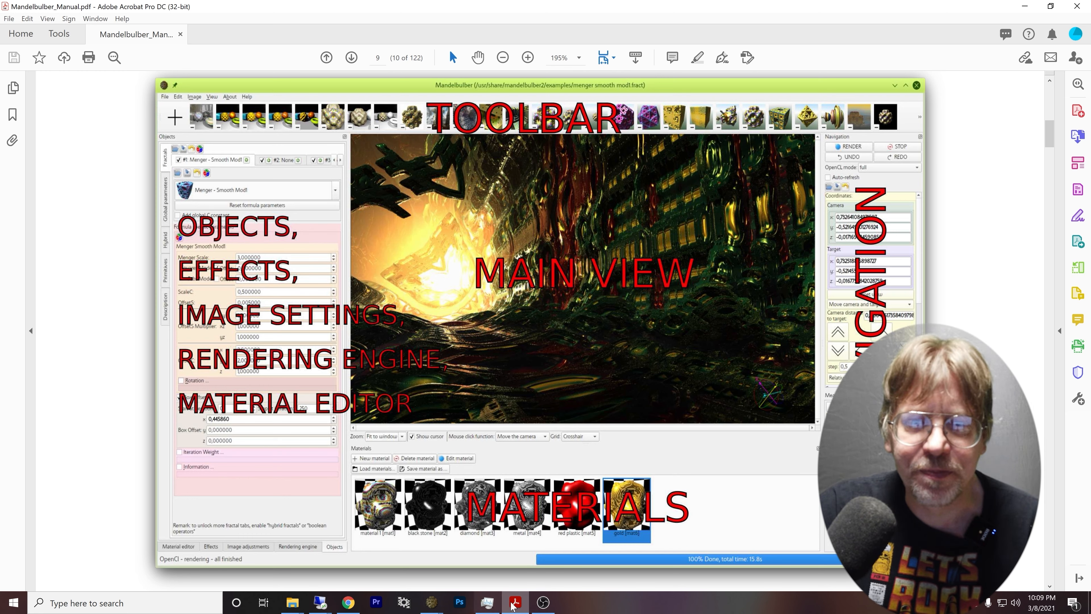
scroll(563, 263, down, 10)
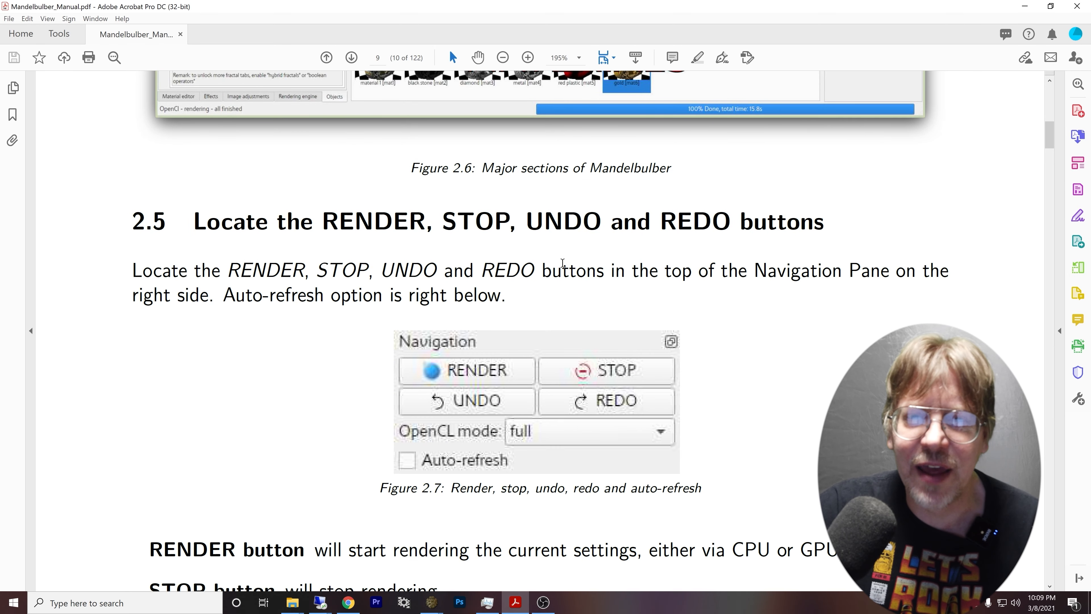
scroll(563, 264, down, 2)
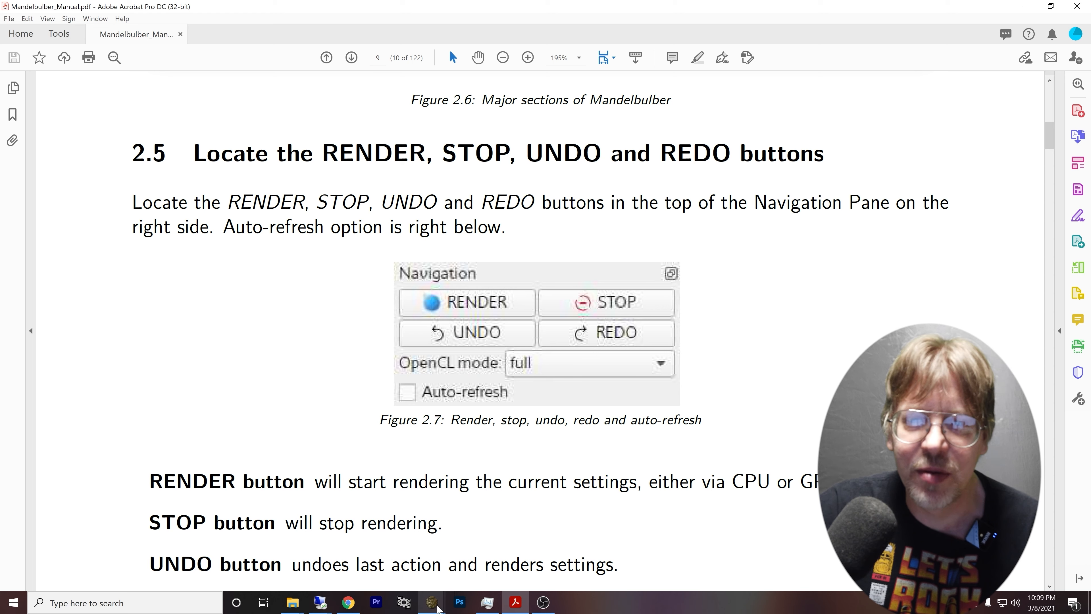
Switch to Mandelbulber and render the default Mandelbulb fractal.
mouse_move(439, 607)
click(498, 561)
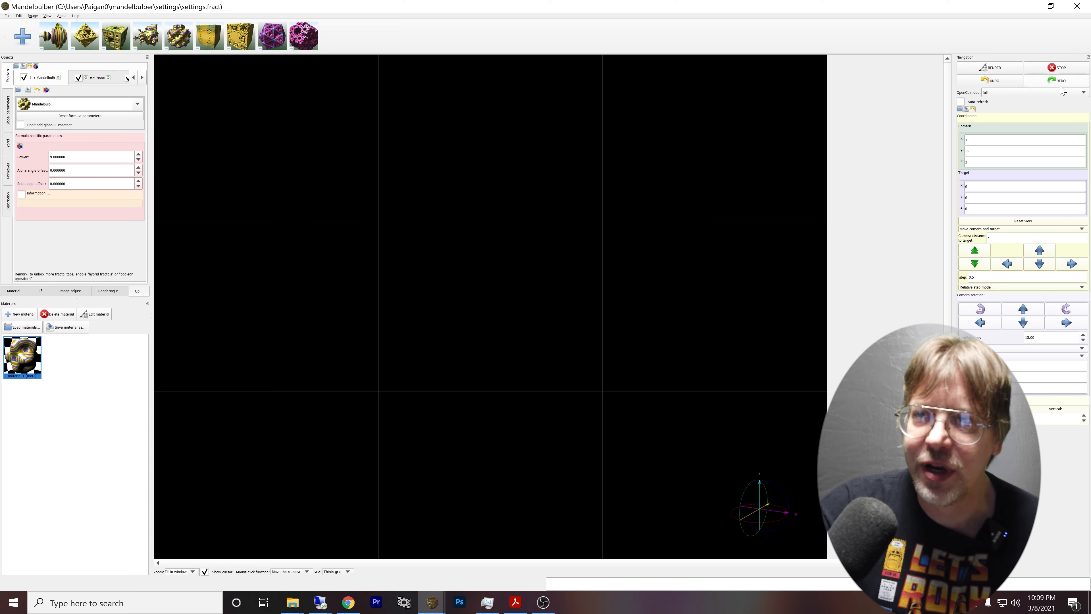
click(996, 71)
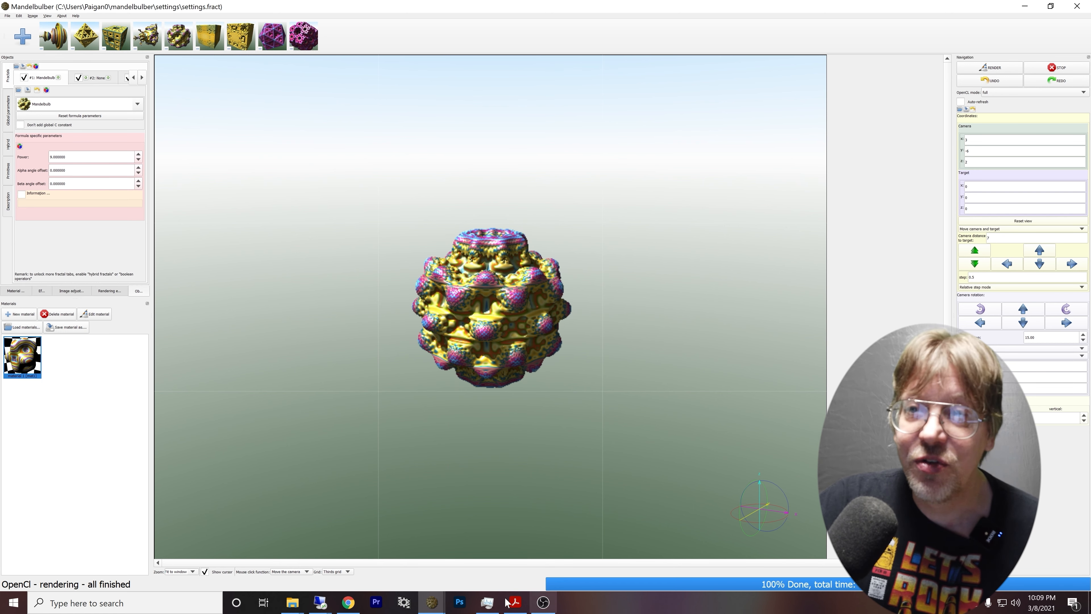
Read the manual's descriptions of the render controls in Acrobat, and enable Auto-refresh in Mandelbulber.
click(516, 603)
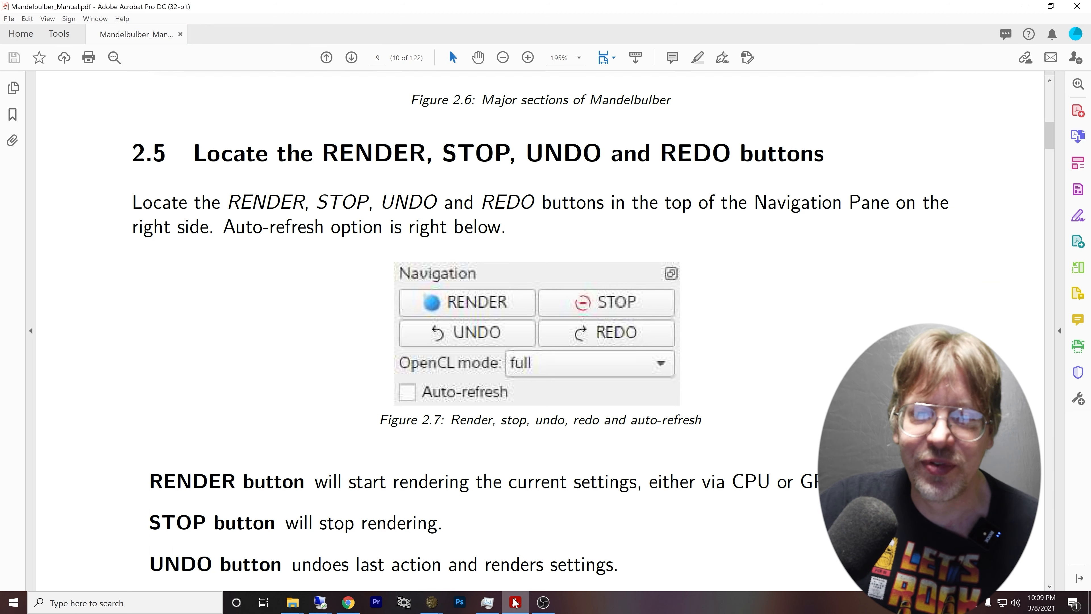
scroll(792, 363, down, 3)
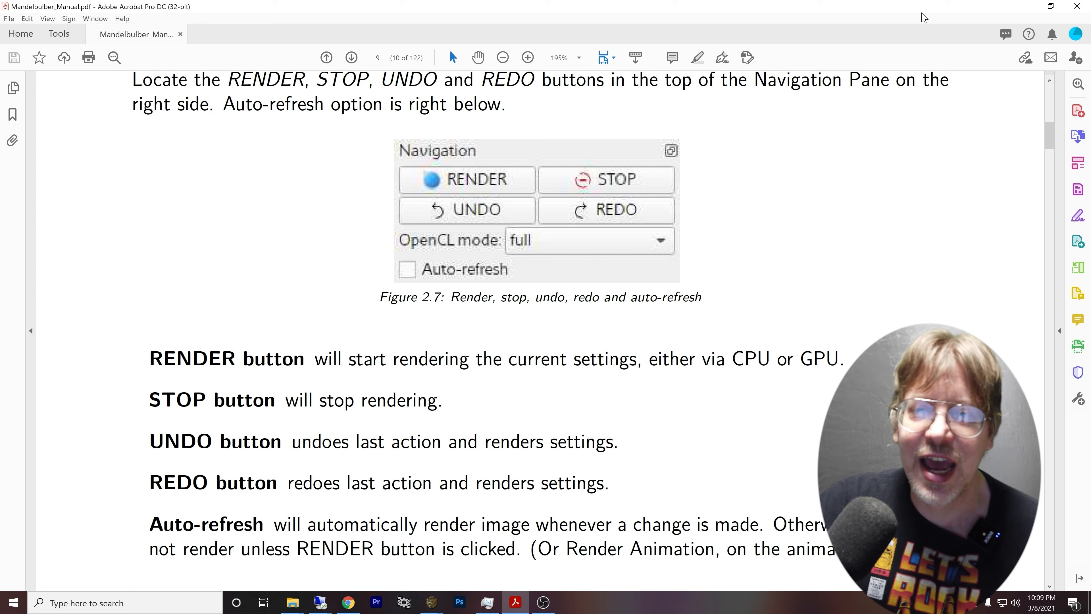
click(1026, 9)
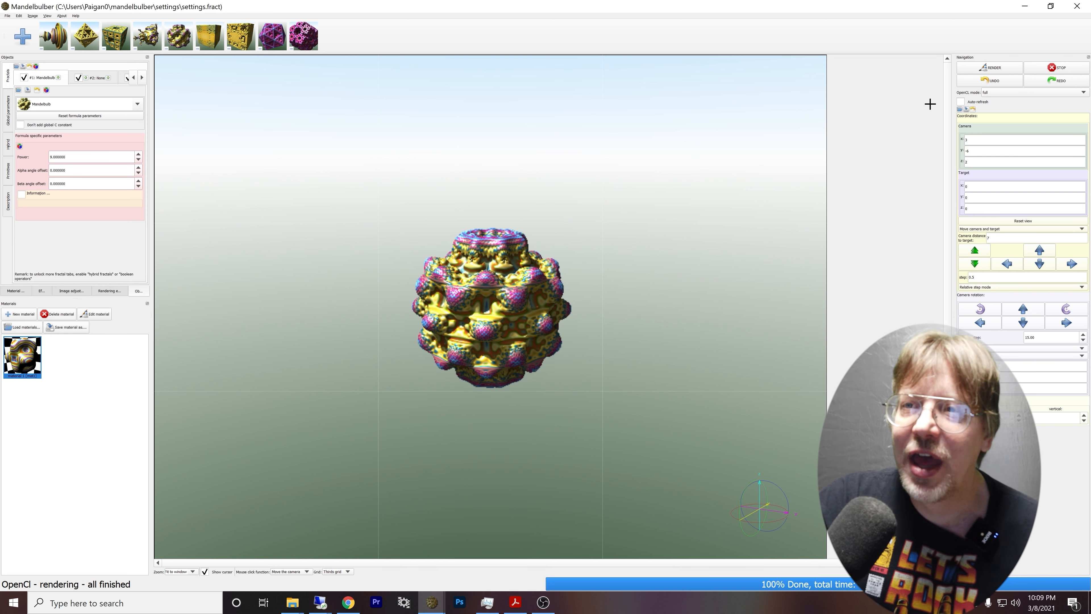
click(961, 101)
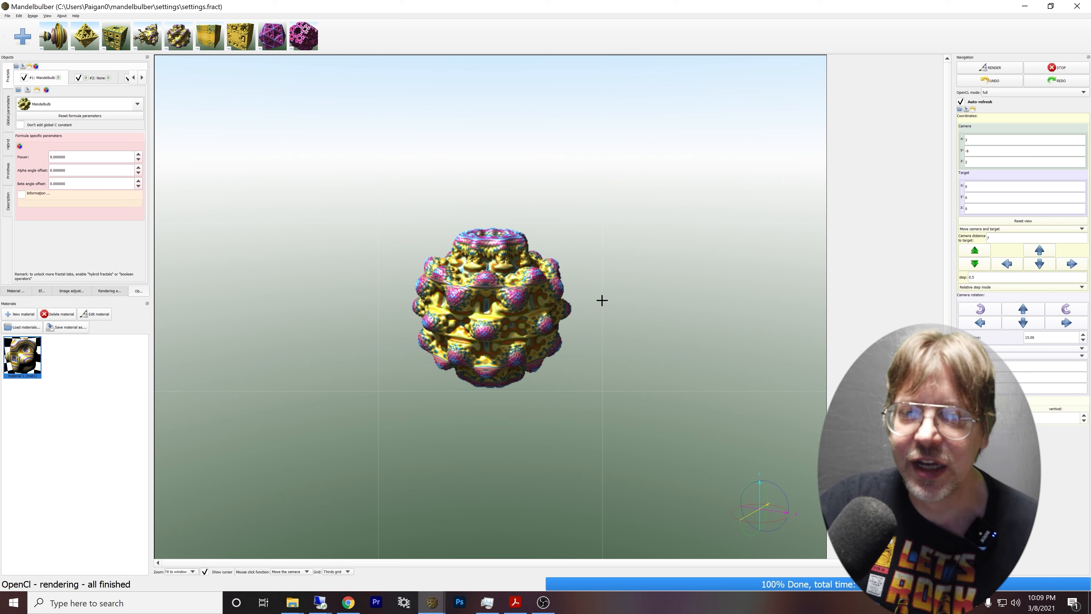
Switch to the manual in Acrobat and read on from the Auto-refresh description to section 2.6, Set image size.
click(517, 603)
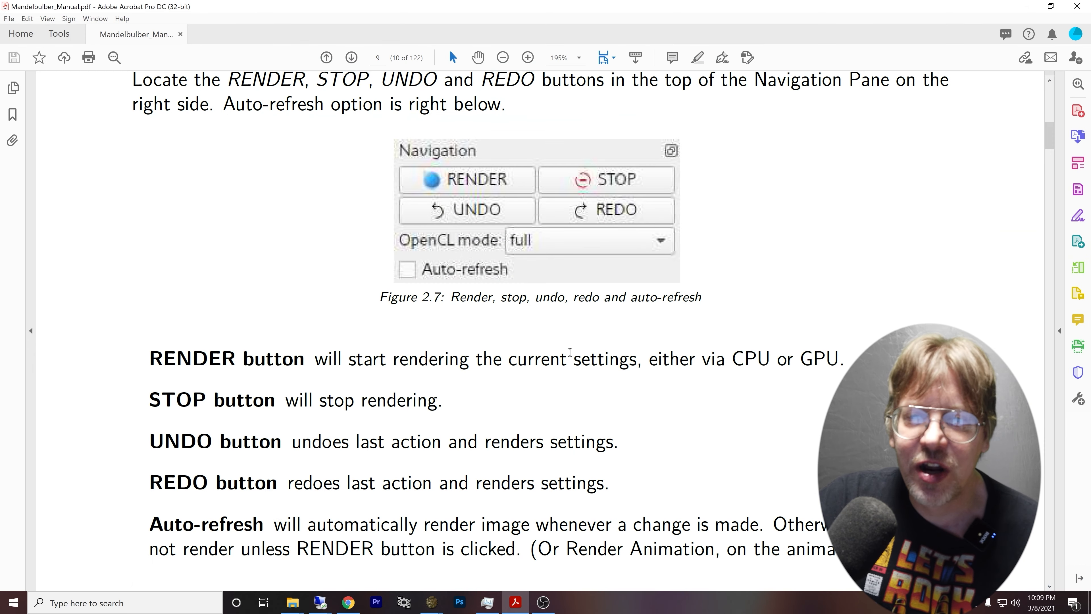
scroll(567, 368, down, 3)
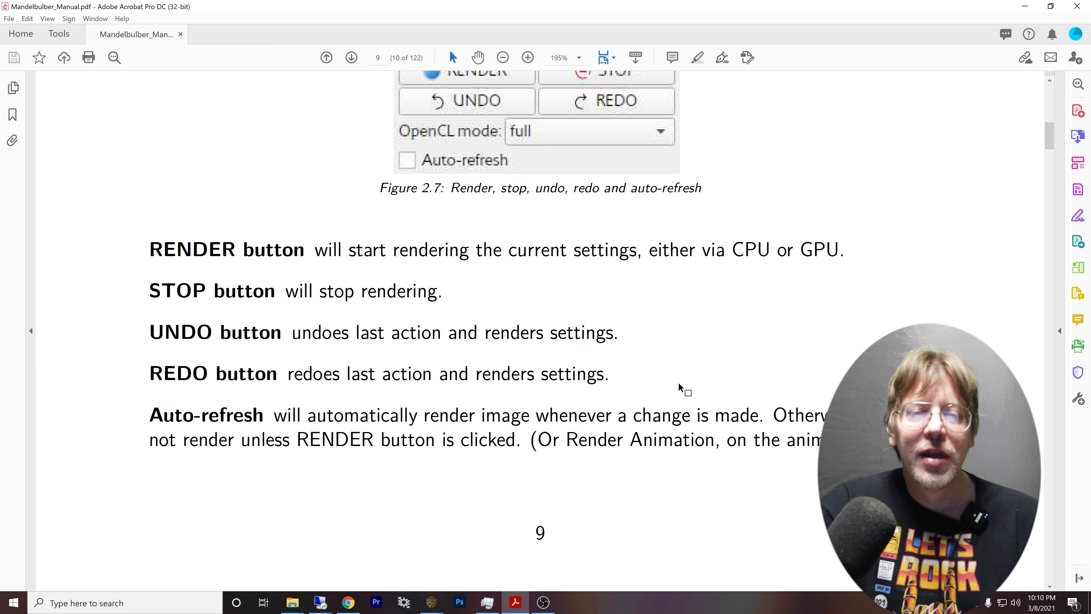
scroll(679, 382, down, 9)
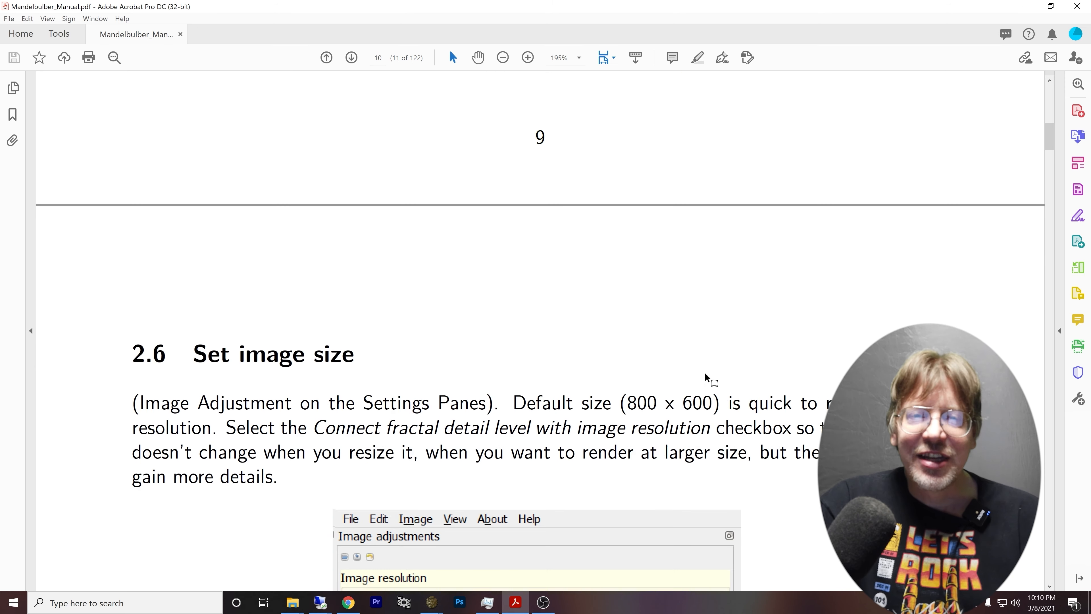
Read the manual's section 2.6 on setting the image size and the start of section 2.7 on showing the toolbar.
scroll(706, 381, down, 1)
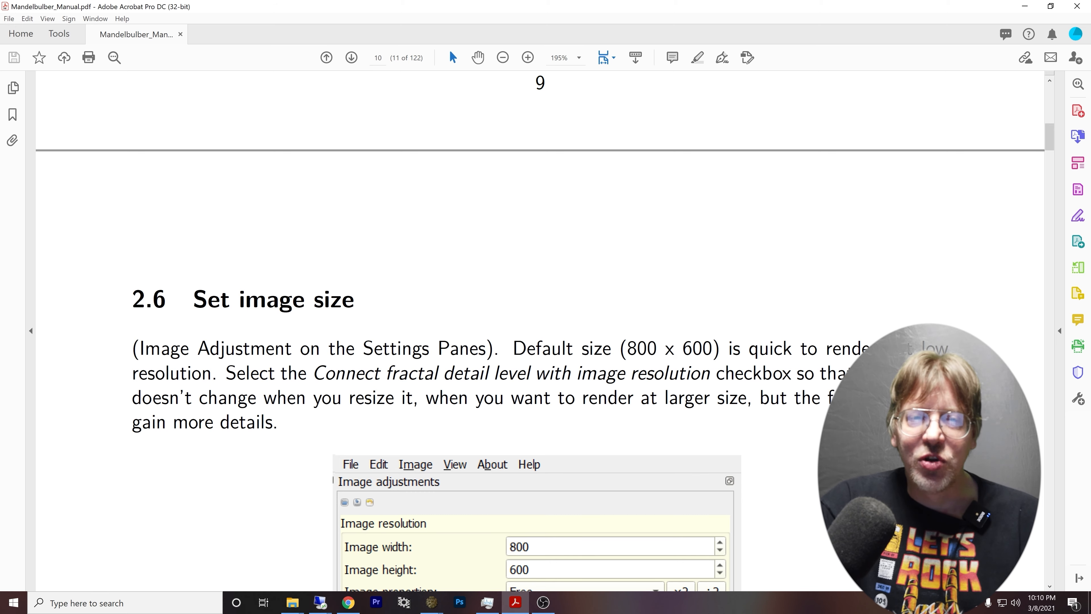
scroll(668, 437, down, 2)
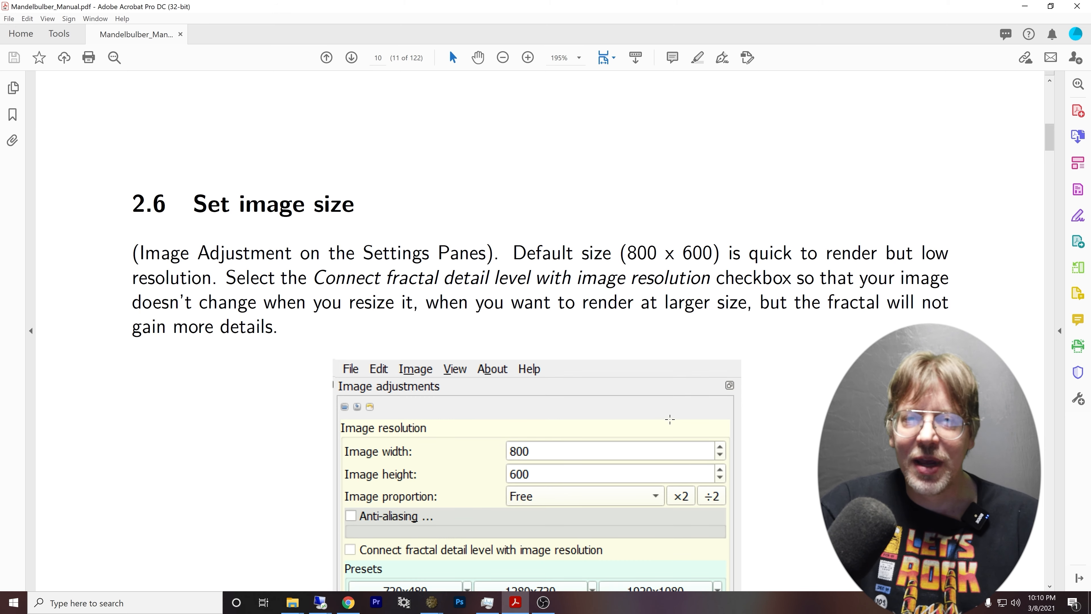
scroll(700, 426, down, 2)
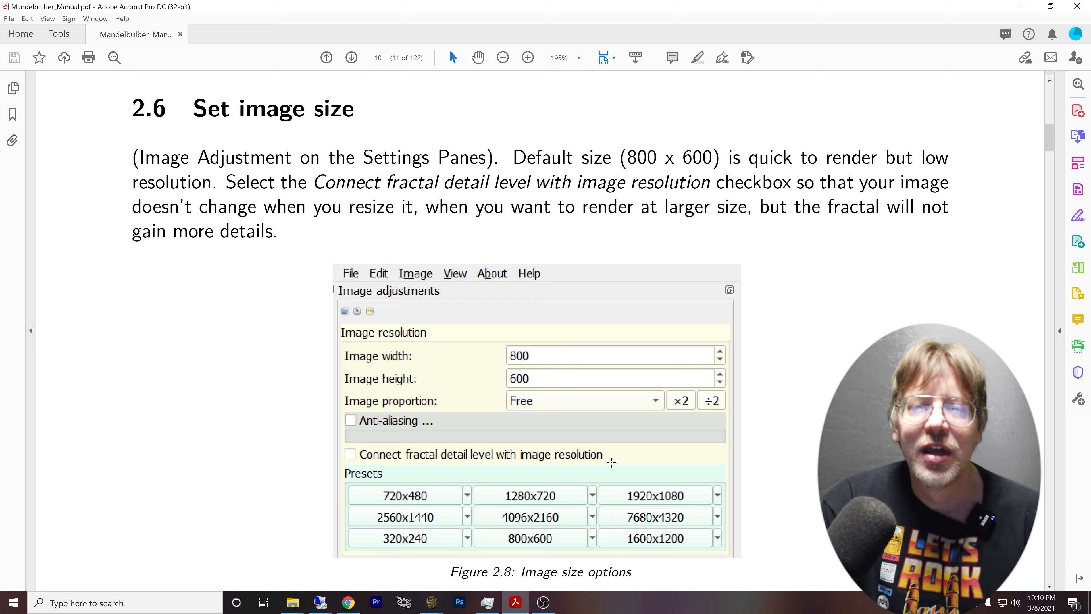
scroll(610, 457, down, 3)
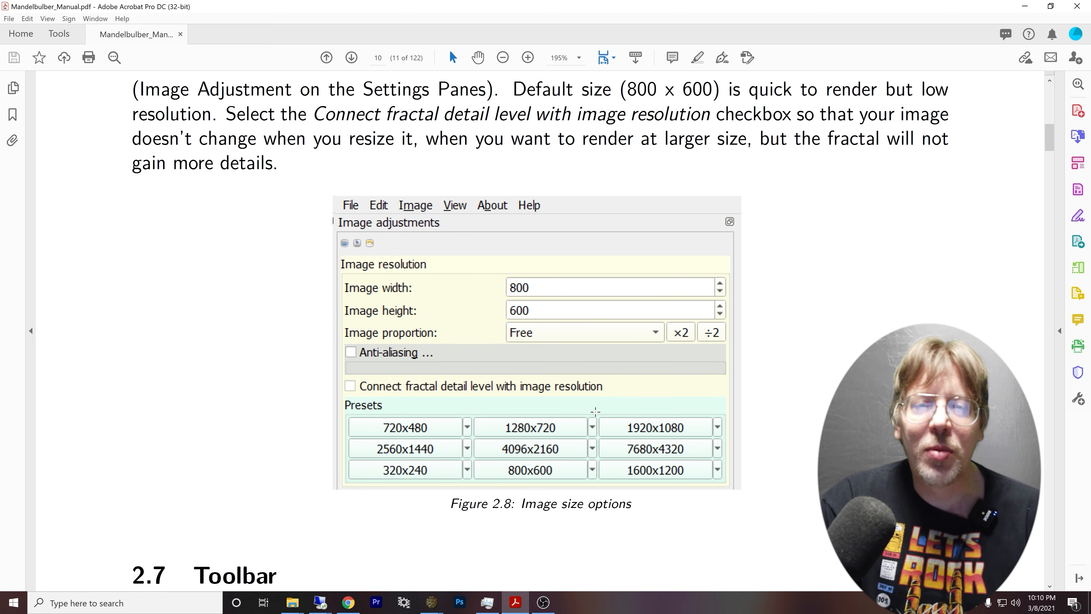
scroll(597, 400, down, 10)
scroll(621, 409, down, 4)
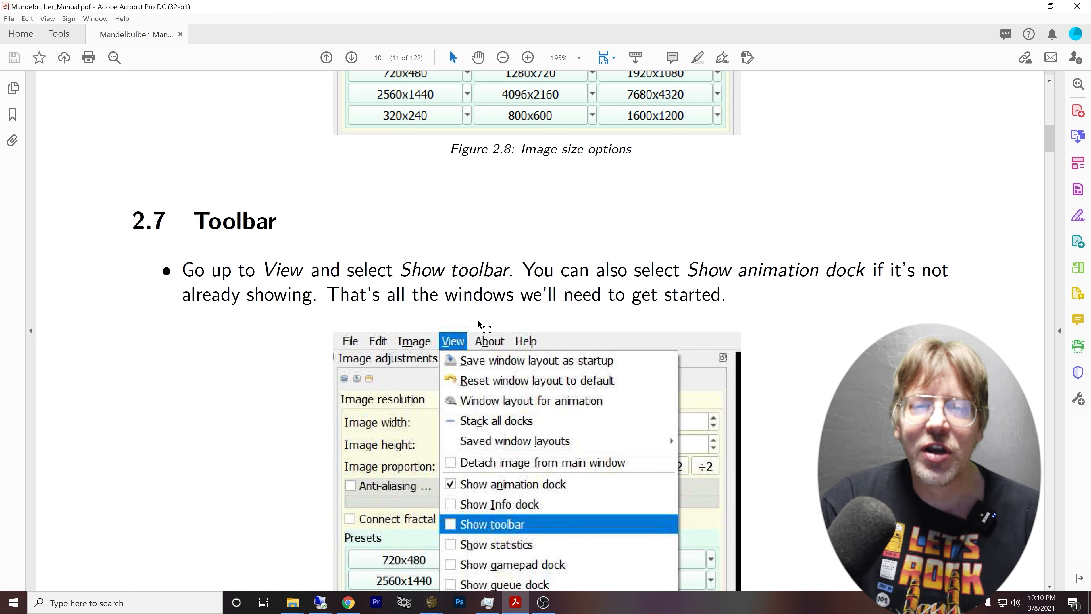
scroll(478, 323, down, 2)
Check the toolbar in Mandelbulber, and return to Acrobat to read section 2.7 on loading presets and saving the current scene.
click(432, 603)
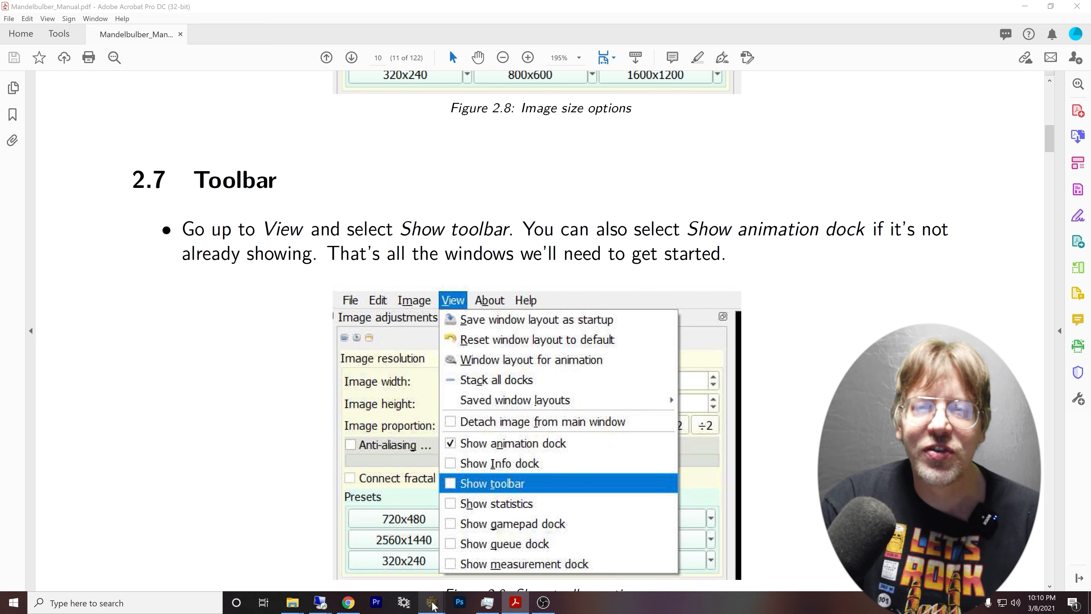
click(498, 555)
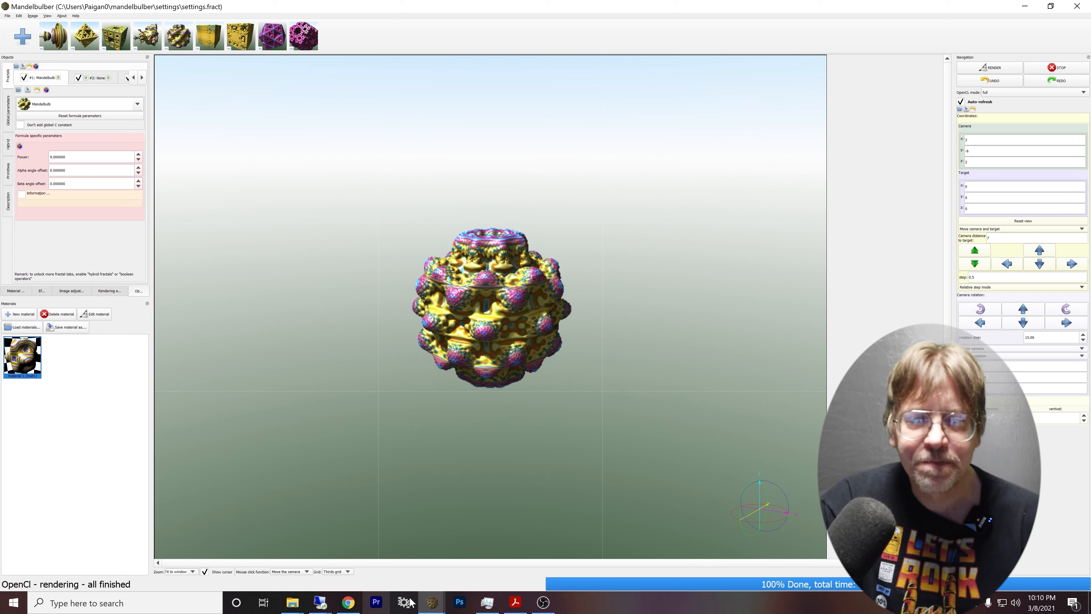
click(516, 602)
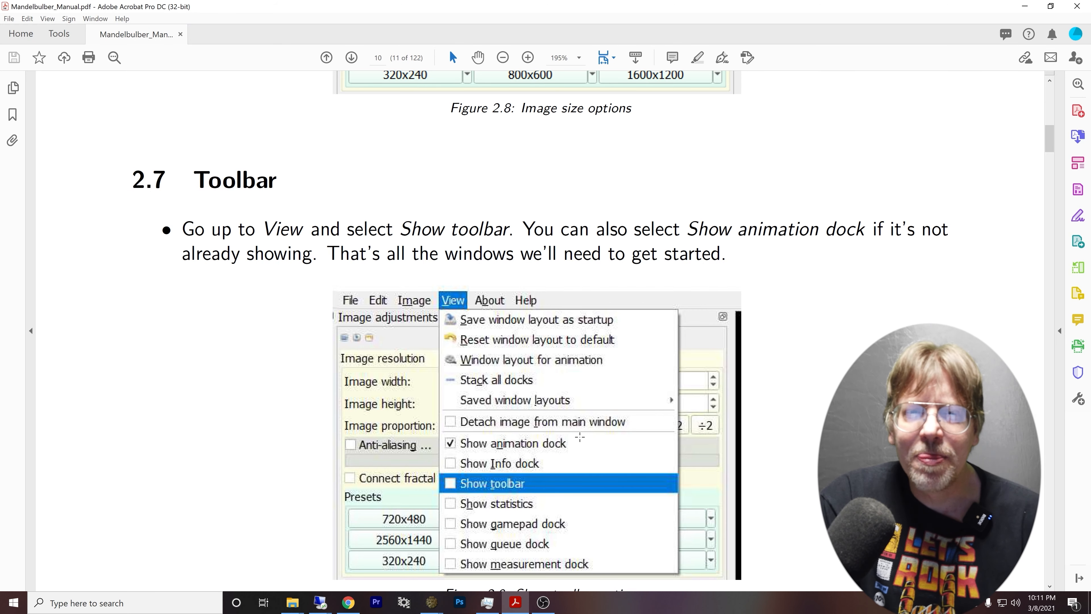
scroll(915, 299, down, 2)
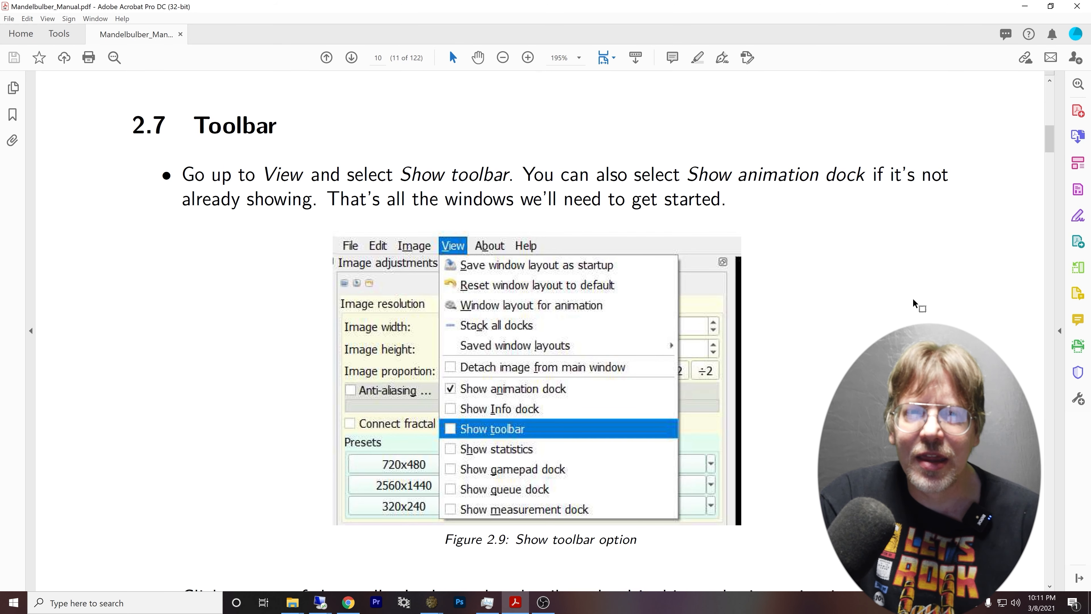
scroll(914, 299, down, 2)
scroll(912, 298, down, 2)
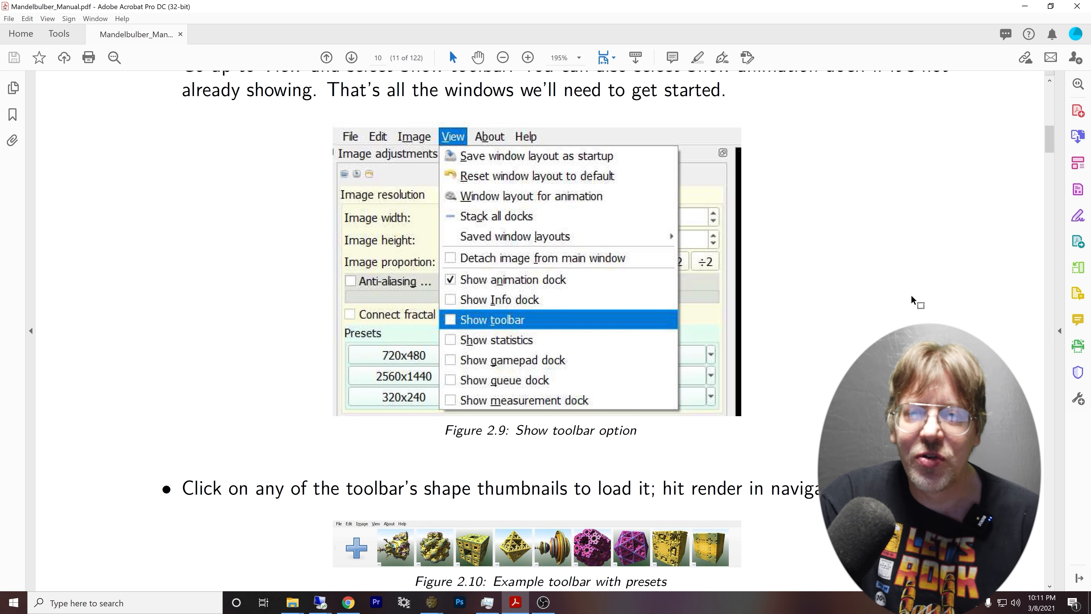
scroll(912, 295, down, 3)
scroll(912, 295, down, 2)
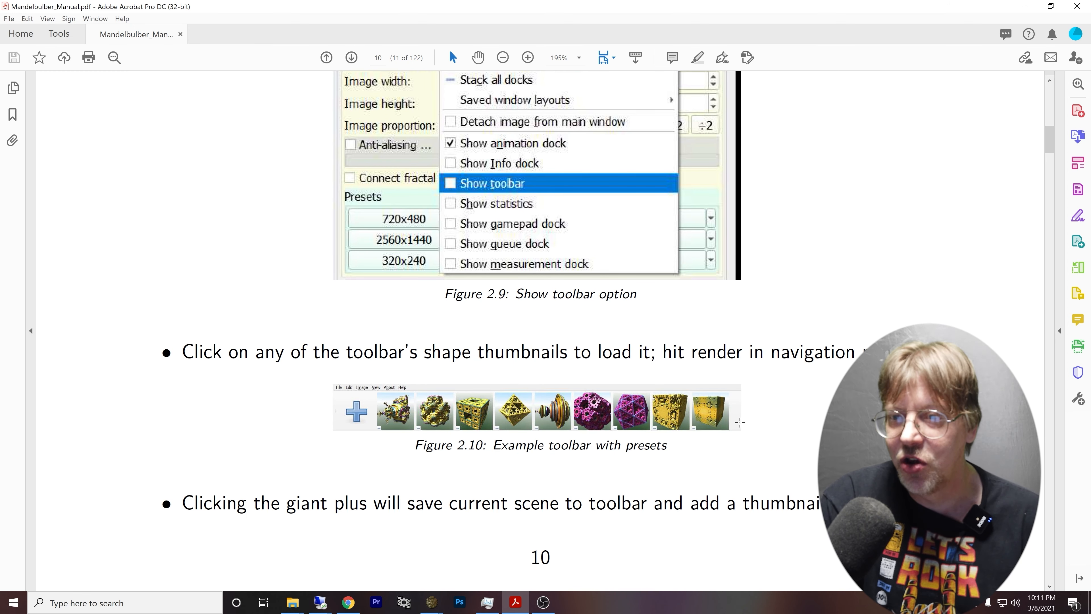
scroll(832, 370, down, 2)
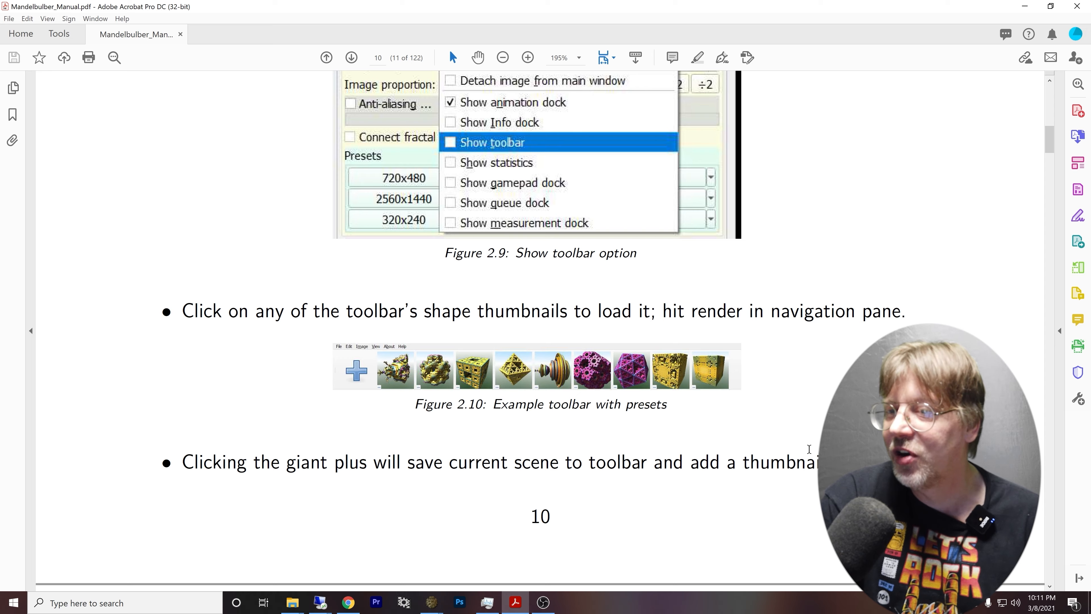
scroll(814, 443, down, 6)
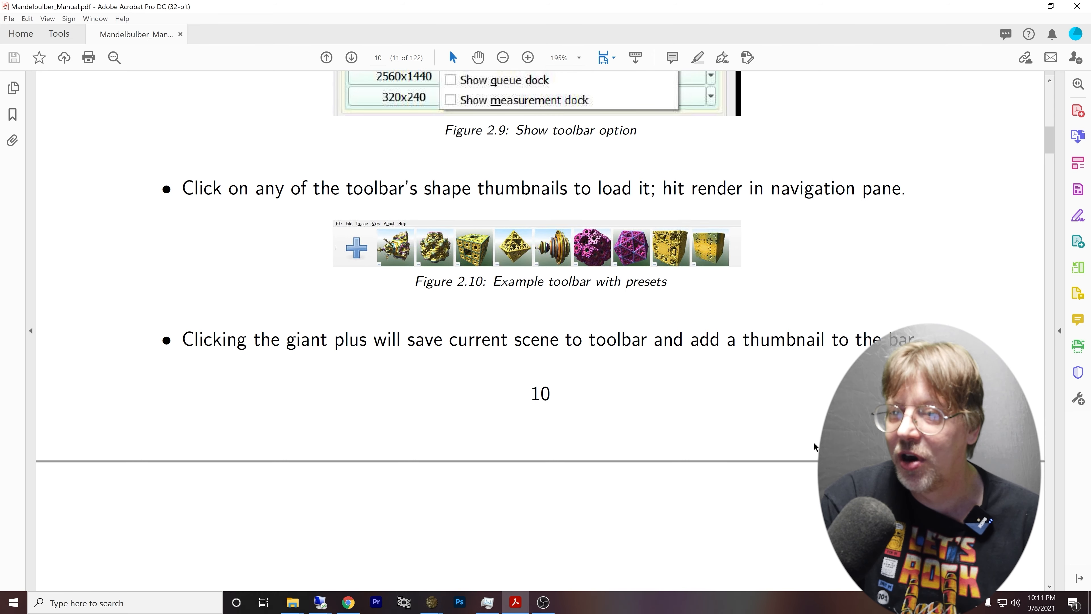
scroll(813, 442, down, 5)
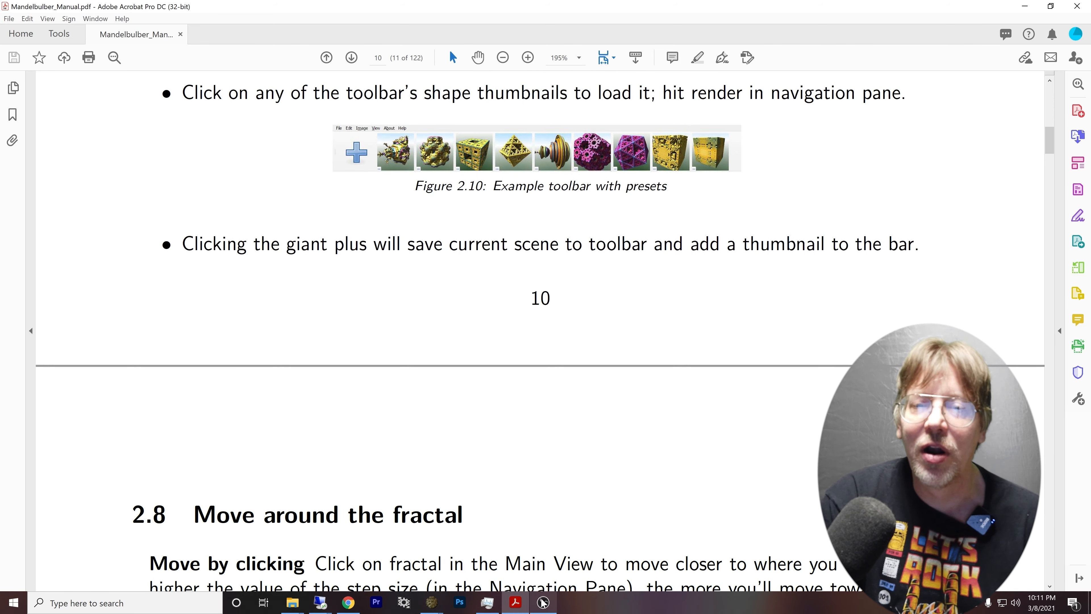
Switch to Mandelbulber, load and render the icosahedron preset, and undo and redo loading it.
click(499, 554)
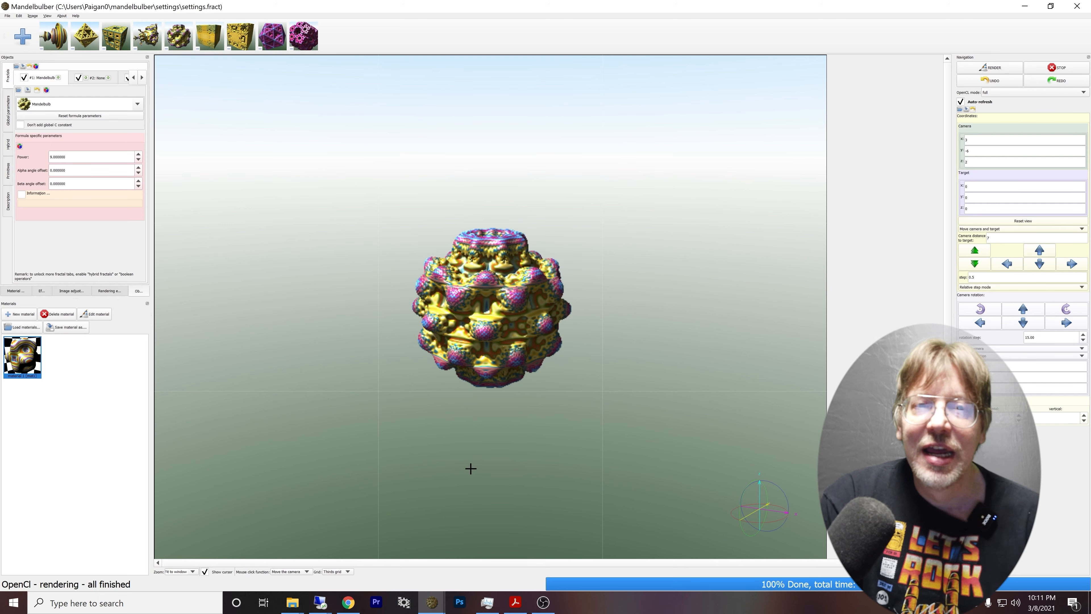
click(273, 38)
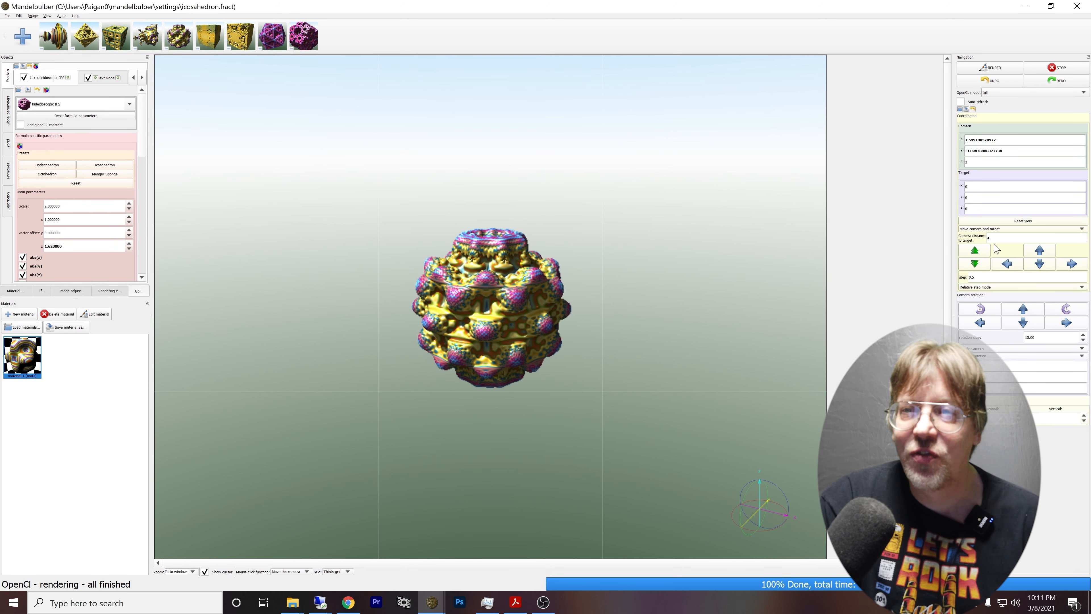
click(1001, 67)
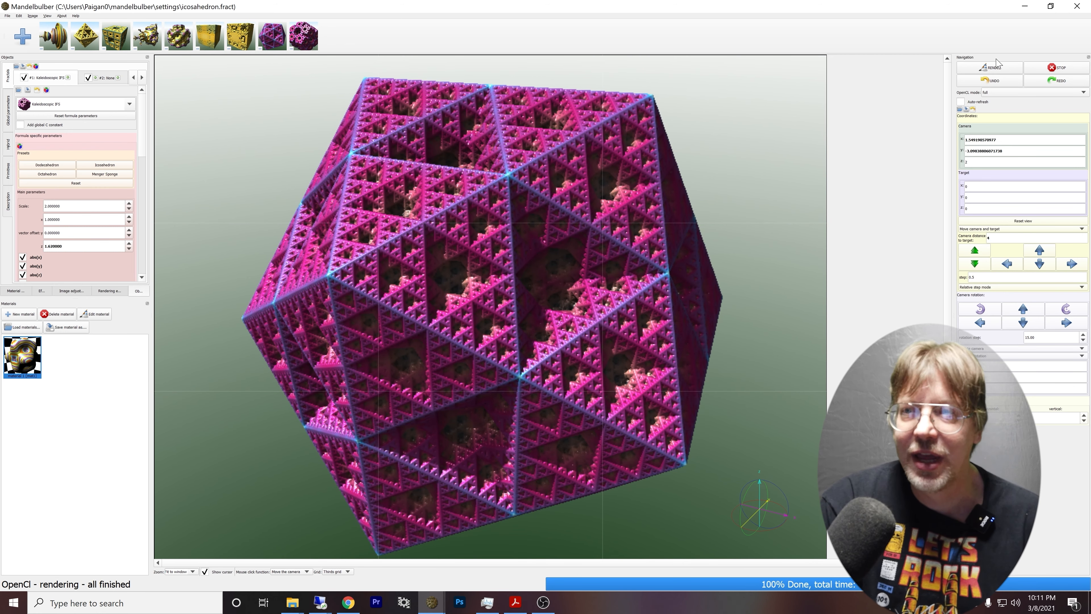
click(993, 80)
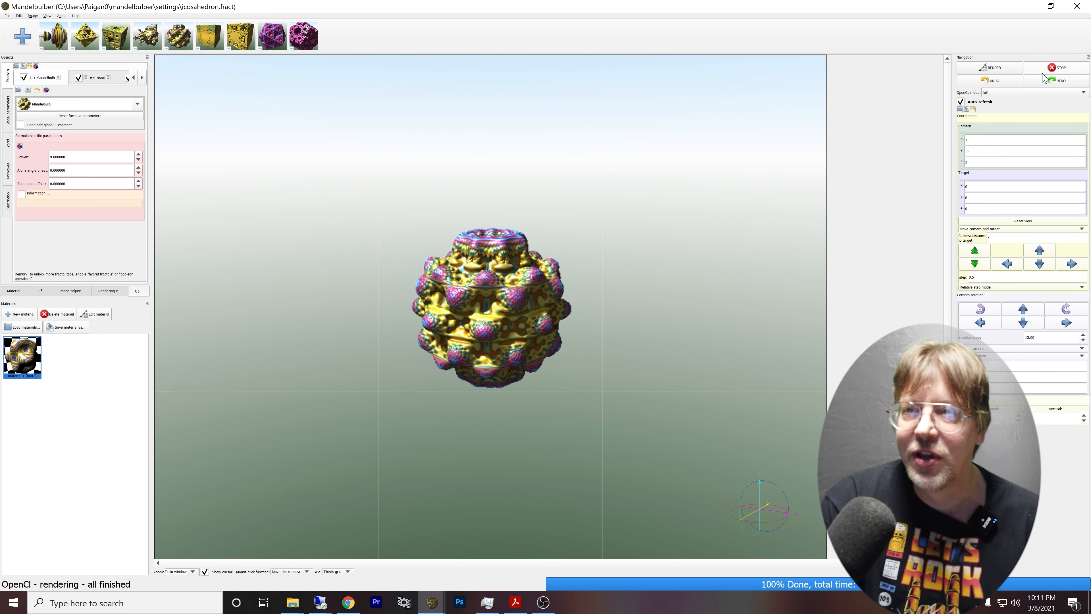
click(1051, 81)
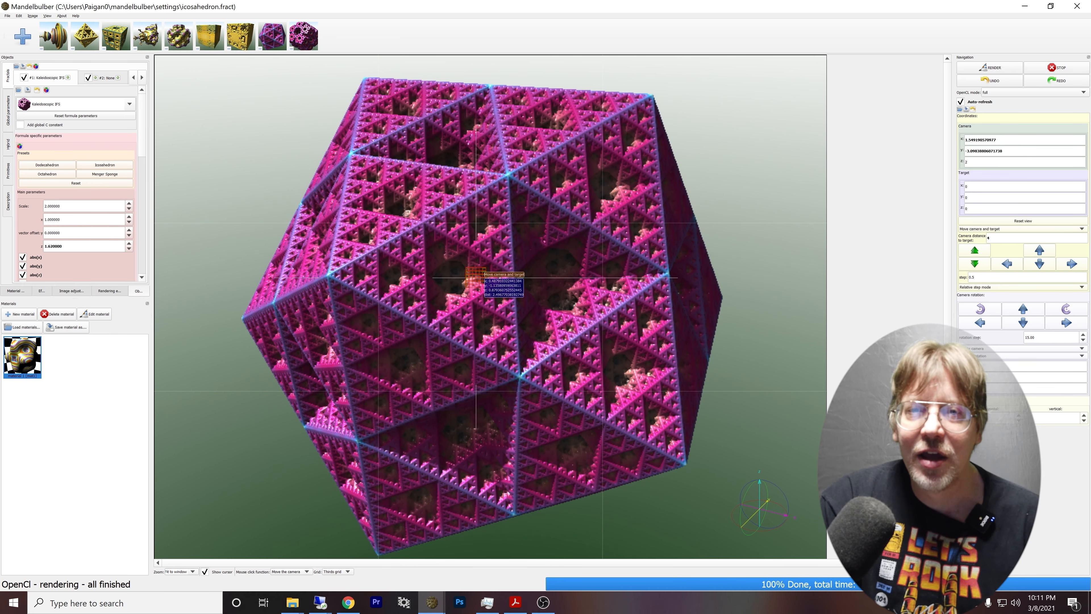
Reposition the view by picking two points on the icosahedron's faces, and save the current scene to the toolbar.
click(494, 281)
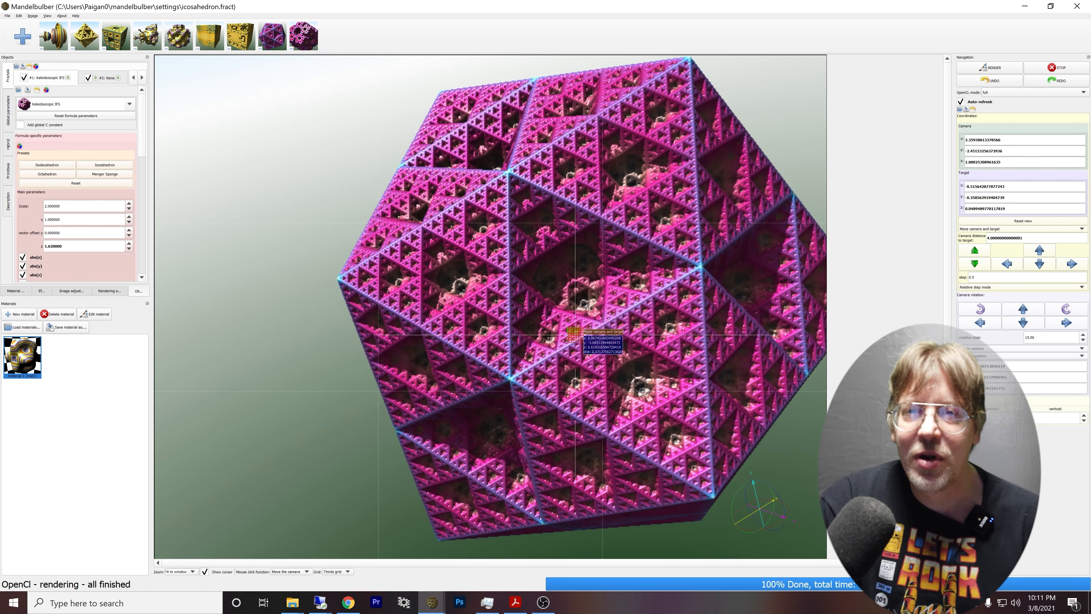
click(541, 308)
click(23, 42)
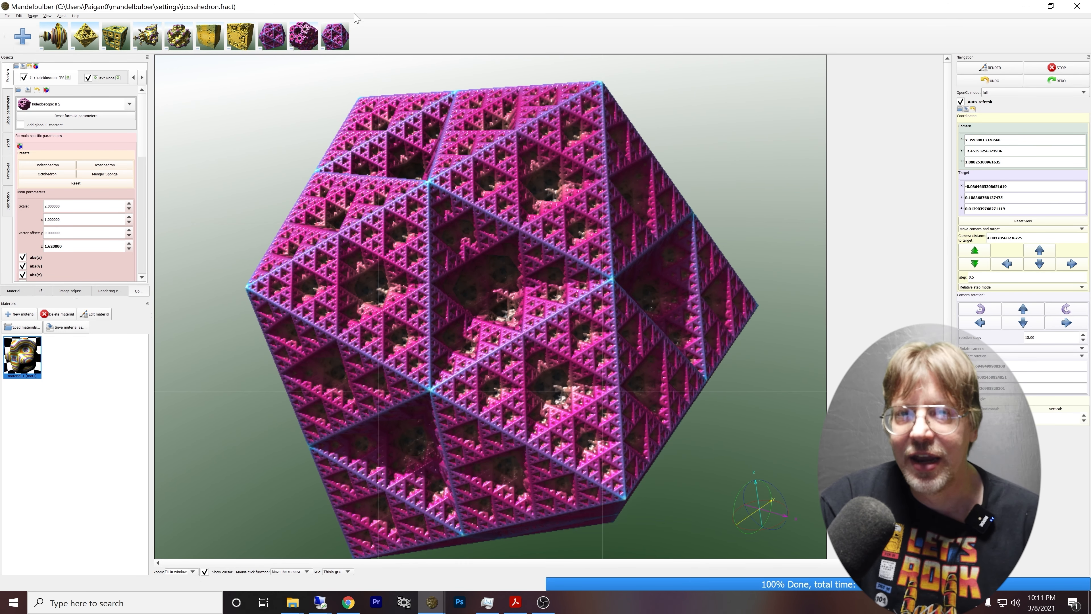
Load the dodecahedron, saved icosahedron and Mandelbox scale -2 presets in turn, and reload and render the dodecahedron.
click(316, 43)
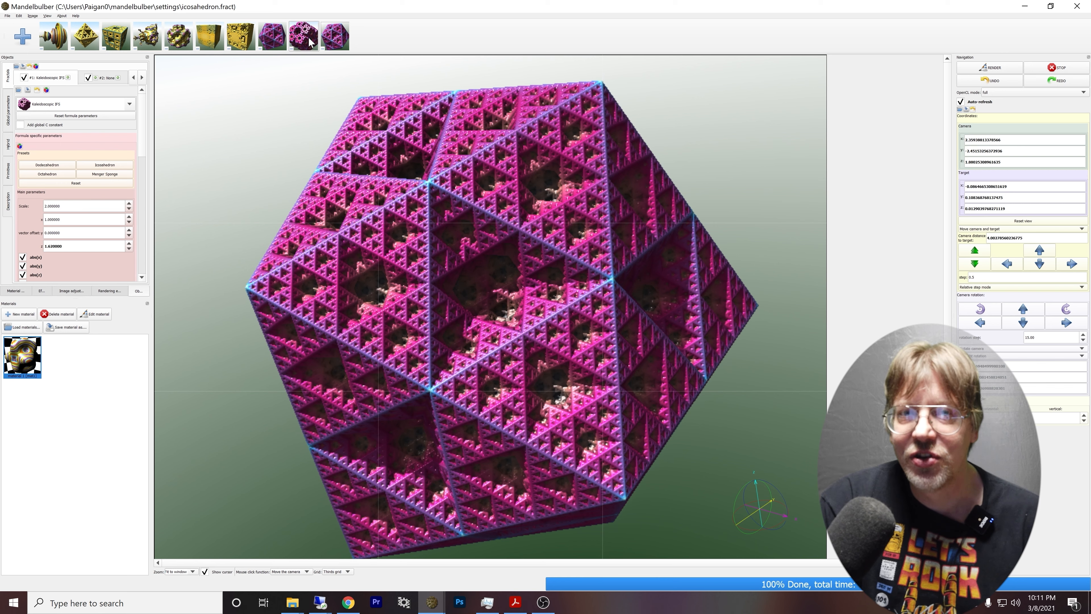
click(337, 40)
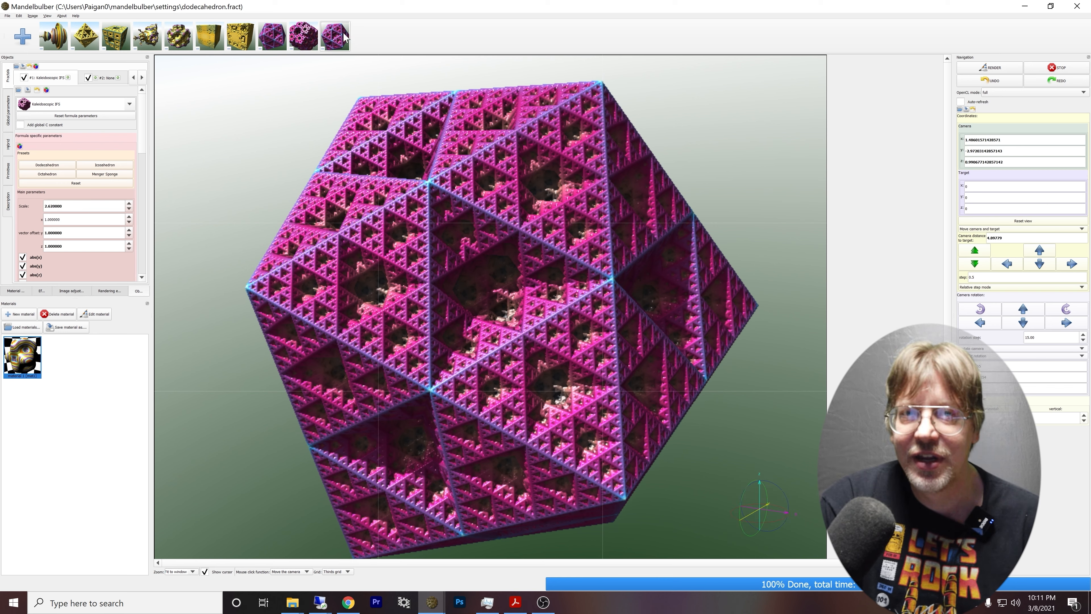
click(335, 39)
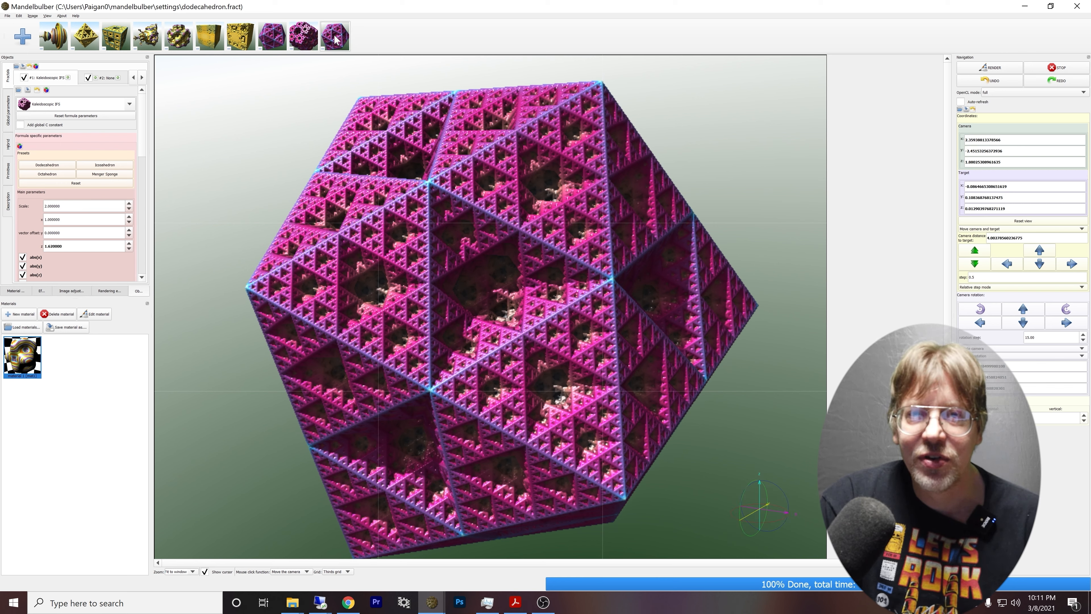
click(253, 41)
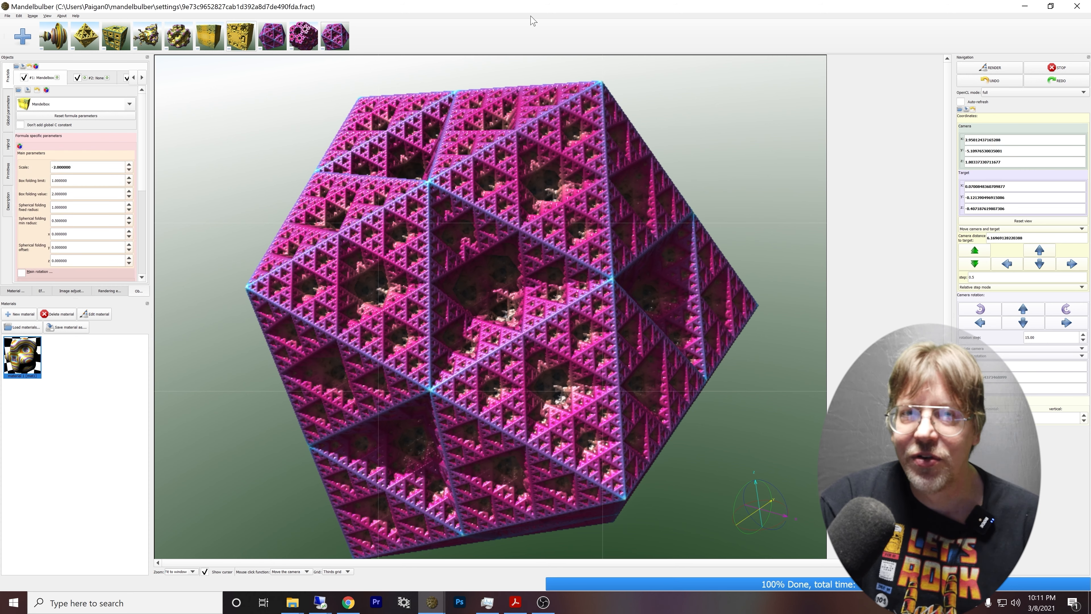
click(304, 39)
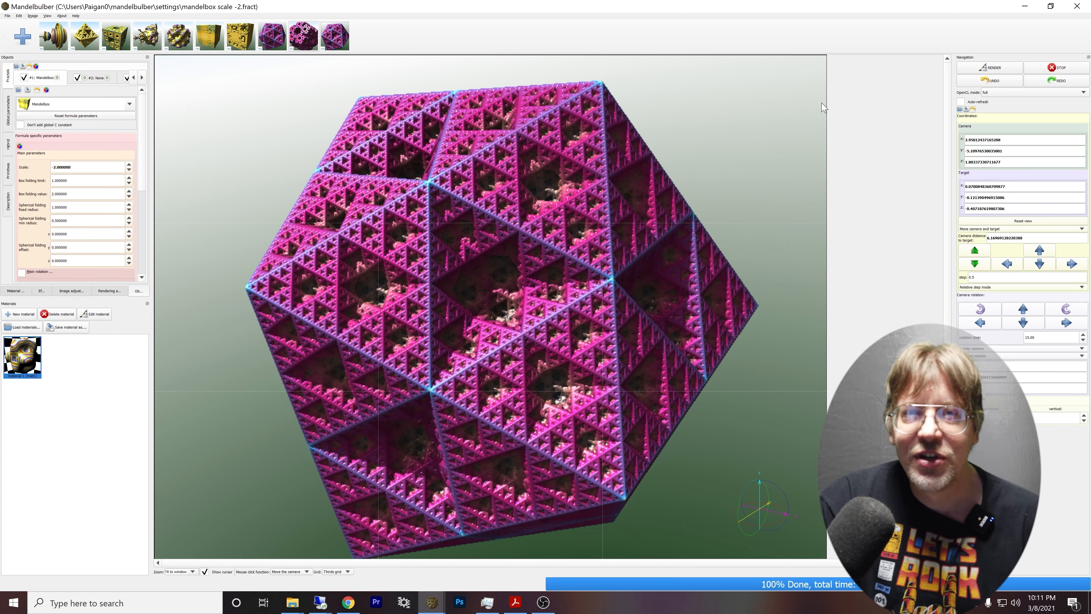
click(988, 70)
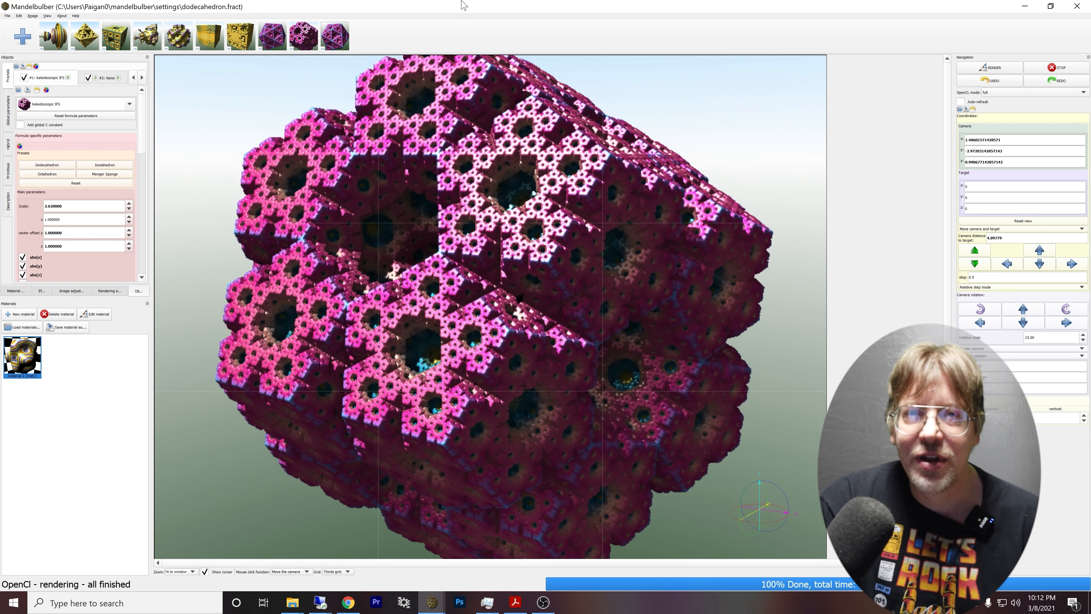
Load the saved icosahedron scene from the toolbar and enable Auto-refresh to render it.
click(972, 102)
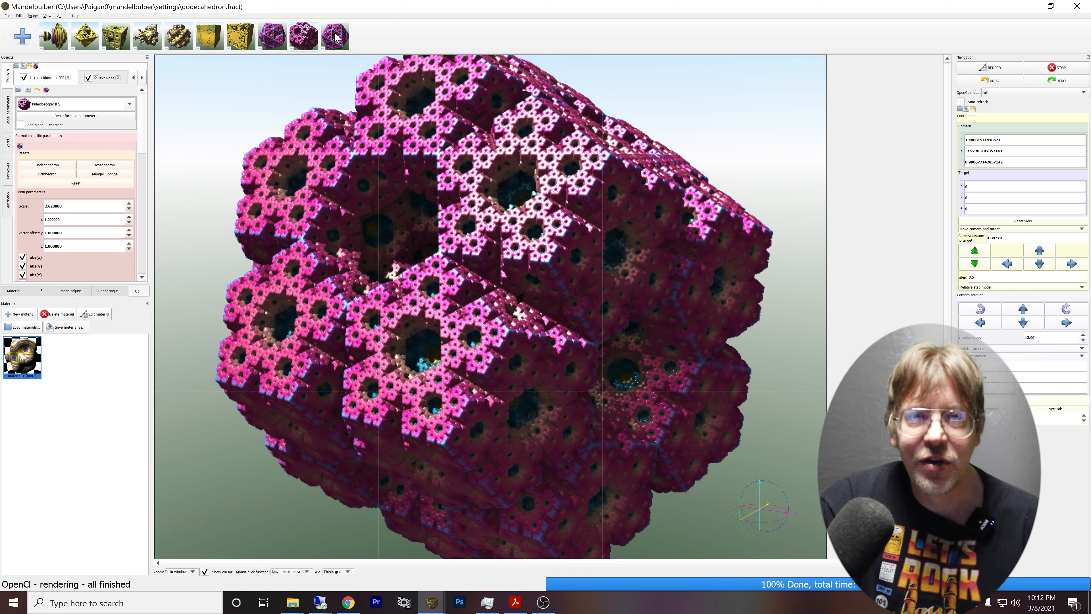
click(338, 37)
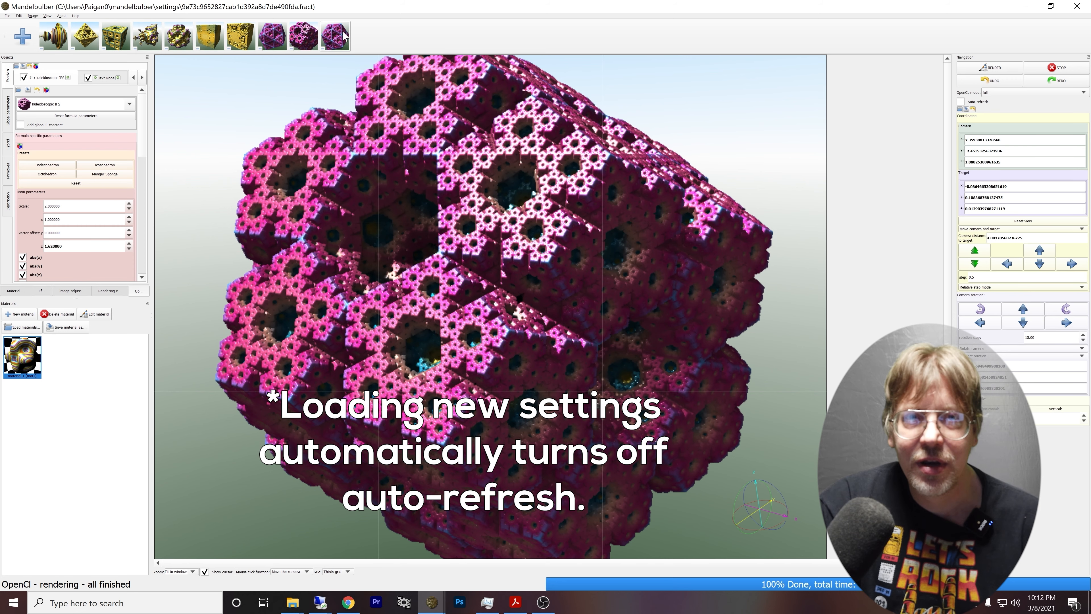
click(980, 104)
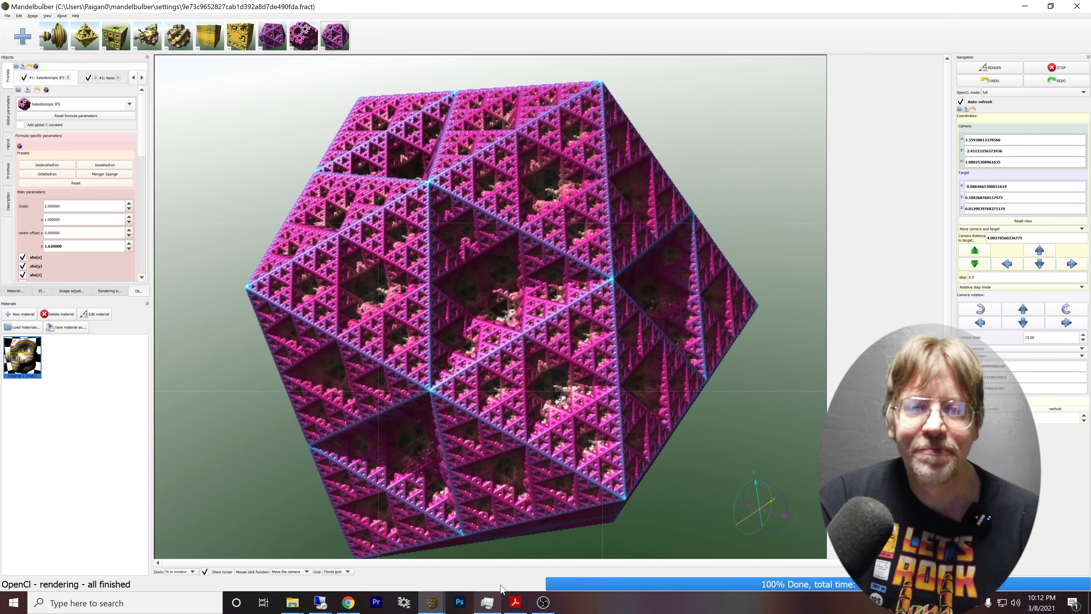
Switch to the manual in Acrobat, read section 2.8 on moving around the fractal by clicking, and return to Mandelbulber.
click(516, 602)
scroll(590, 427, down, 3)
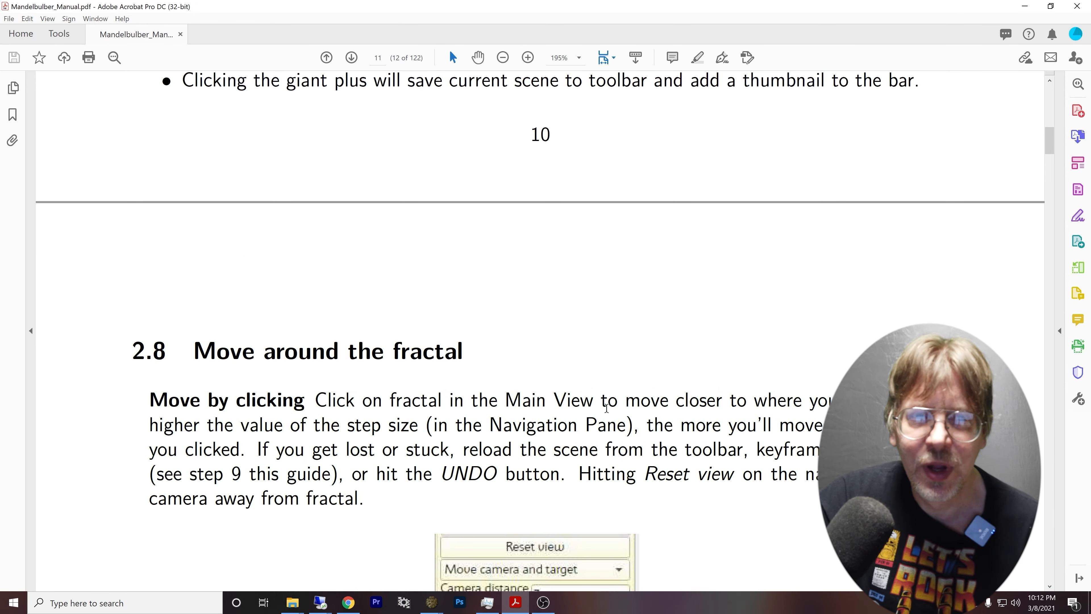
scroll(623, 425, down, 2)
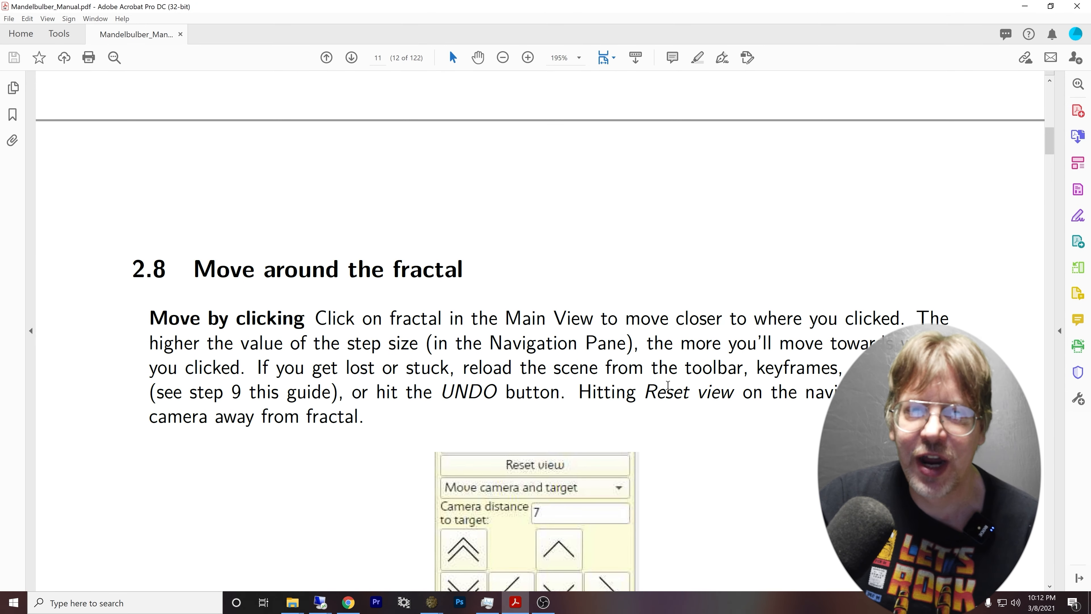
scroll(706, 359, down, 1)
scroll(713, 339, down, 1)
scroll(726, 348, down, 1)
scroll(735, 335, down, 2)
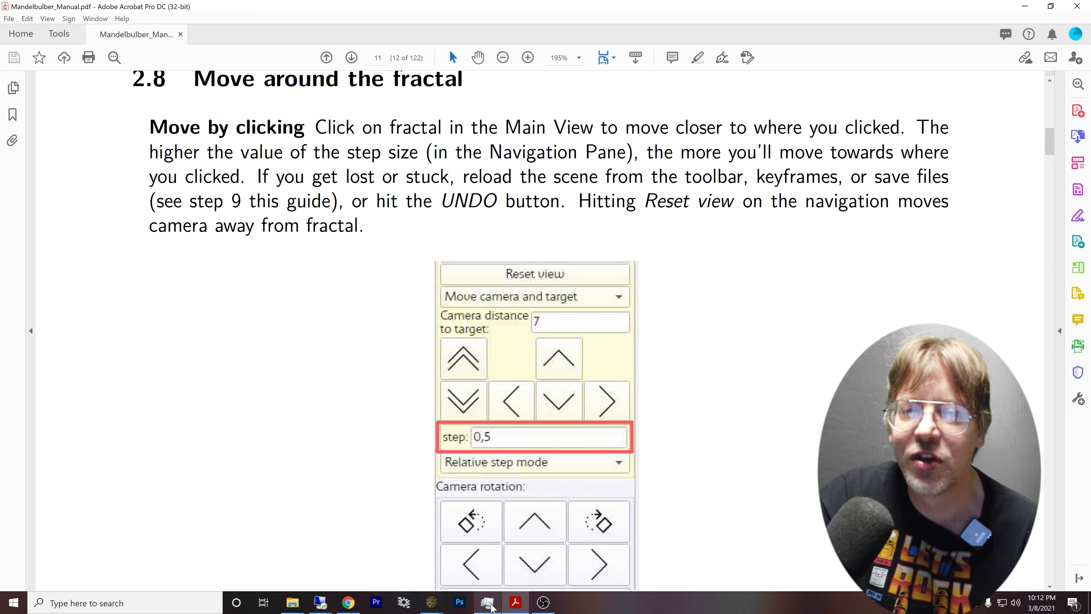
mouse_move(439, 603)
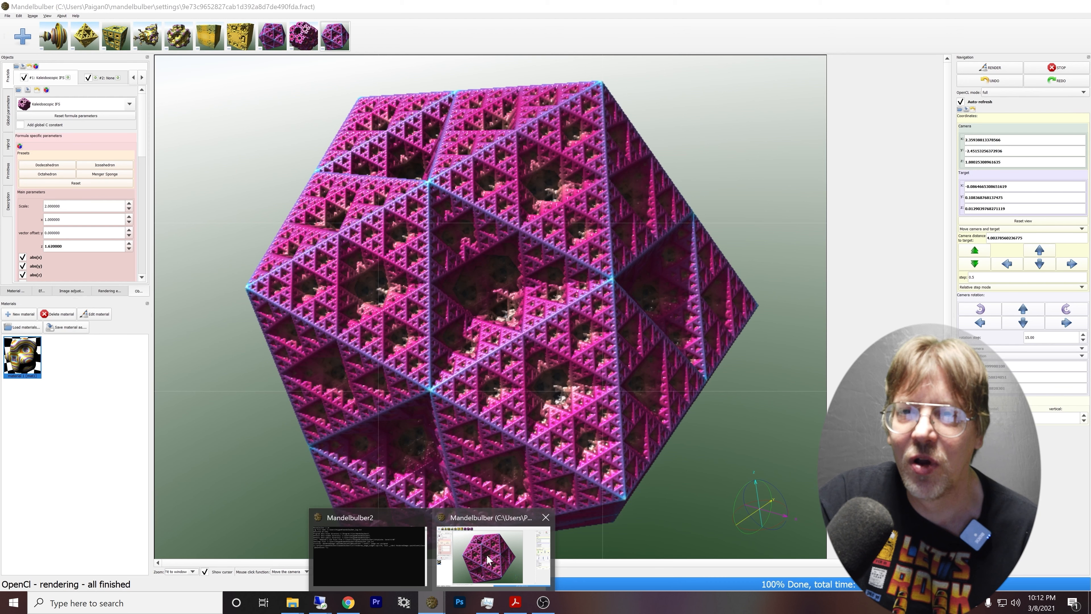
click(488, 559)
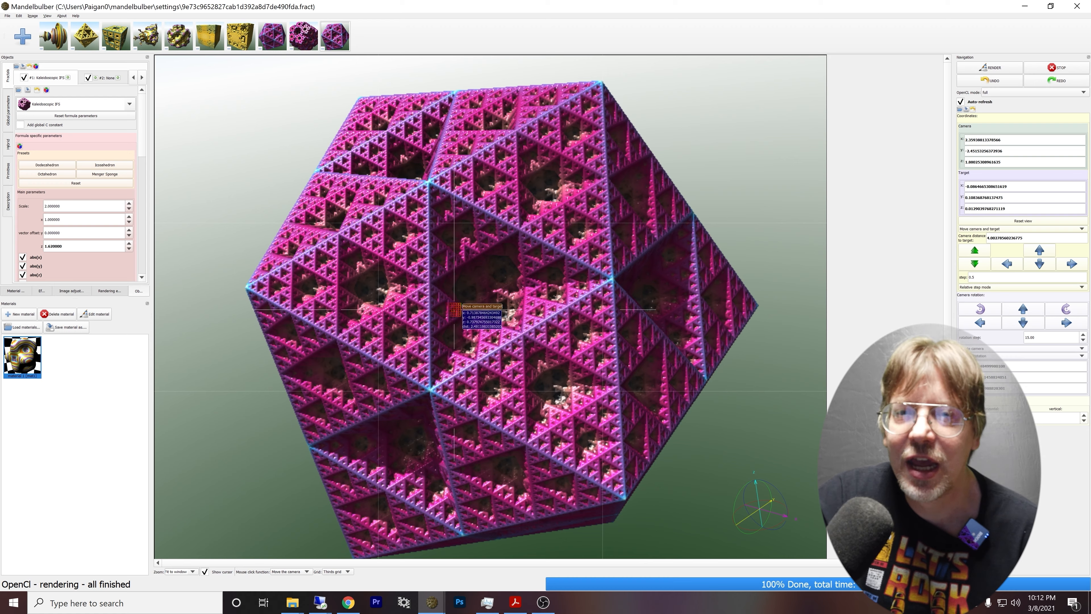
Turn the view by picking points on the icosahedron's faces, and move the camera left and right past the fractal.
click(475, 309)
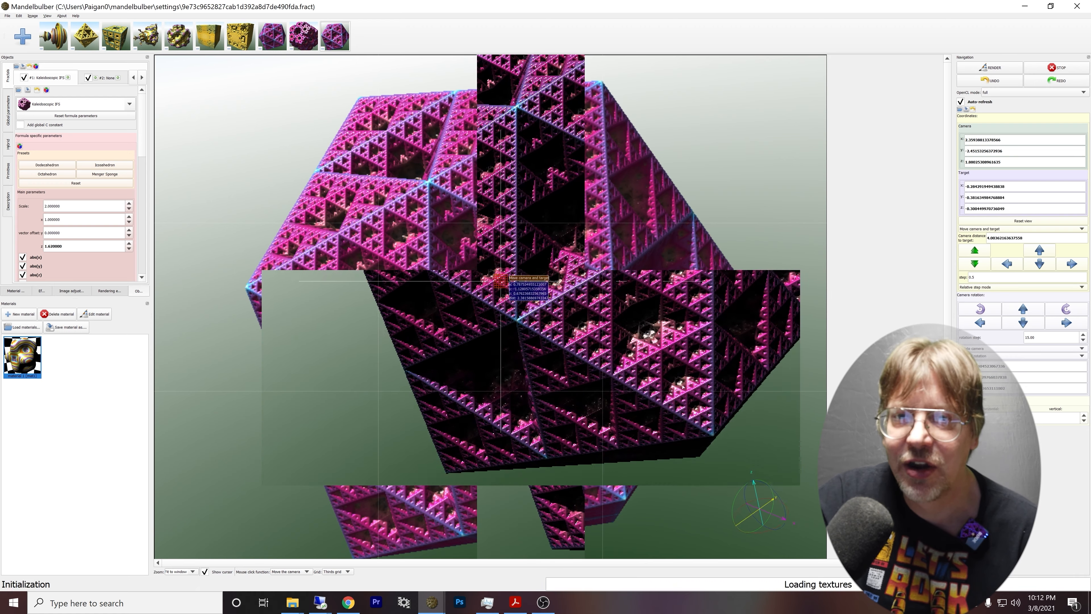
click(436, 321)
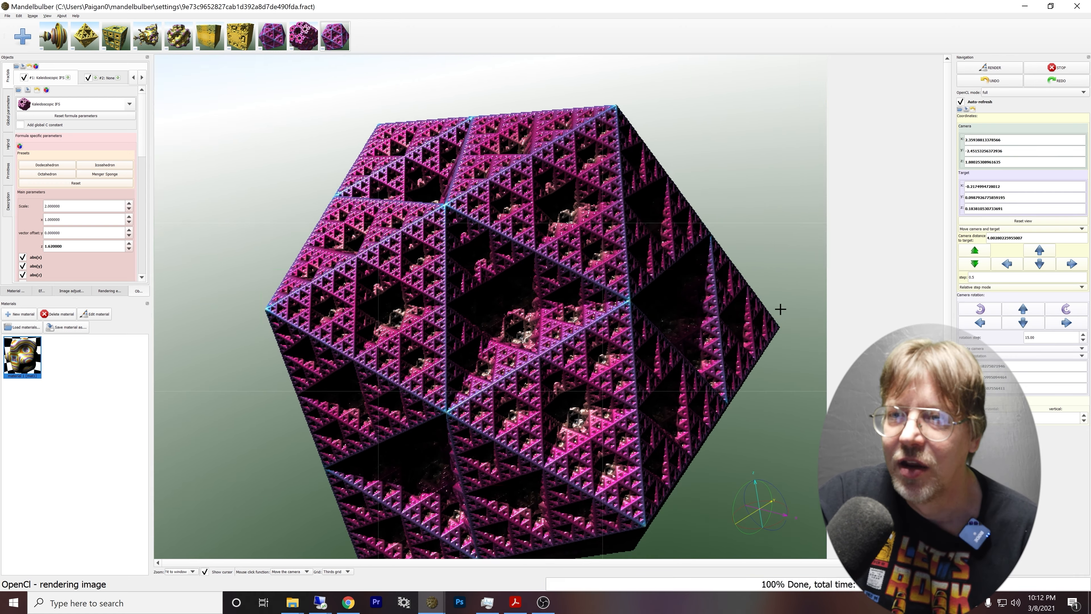
click(1012, 265)
click(1072, 263)
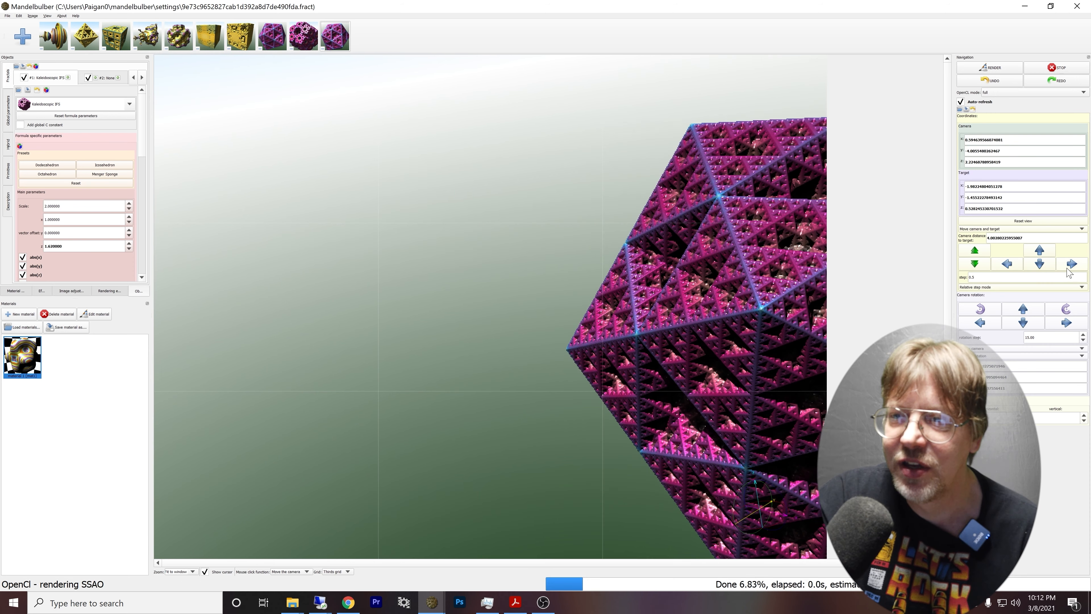
click(1072, 264)
click(1072, 264)
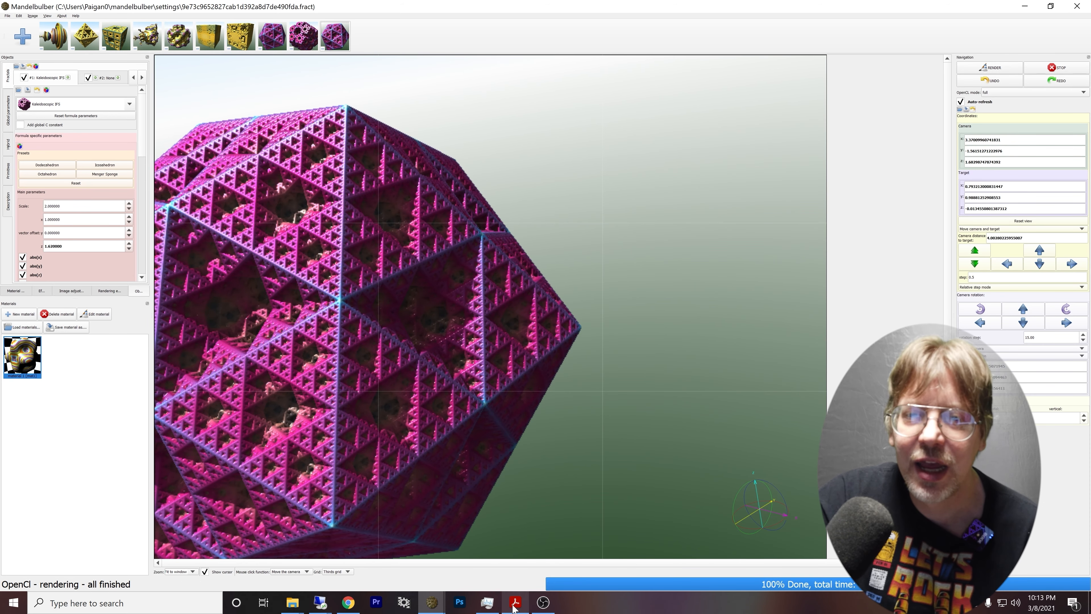
Switch to the manual in Acrobat, review section 2.8 on step size, undo and view reset, and return to Mandelbulber.
click(539, 603)
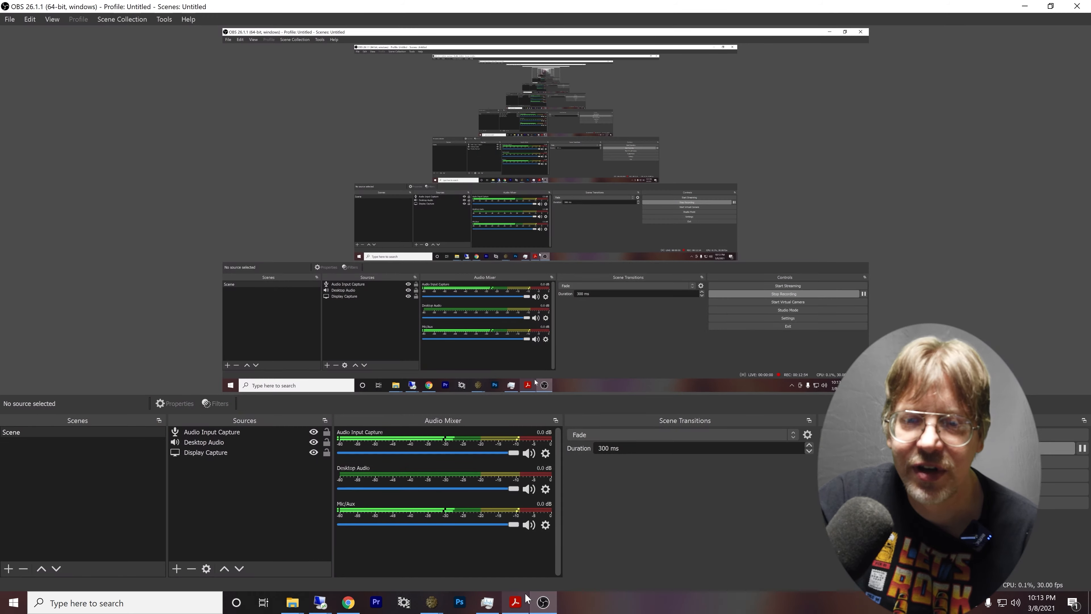
click(524, 601)
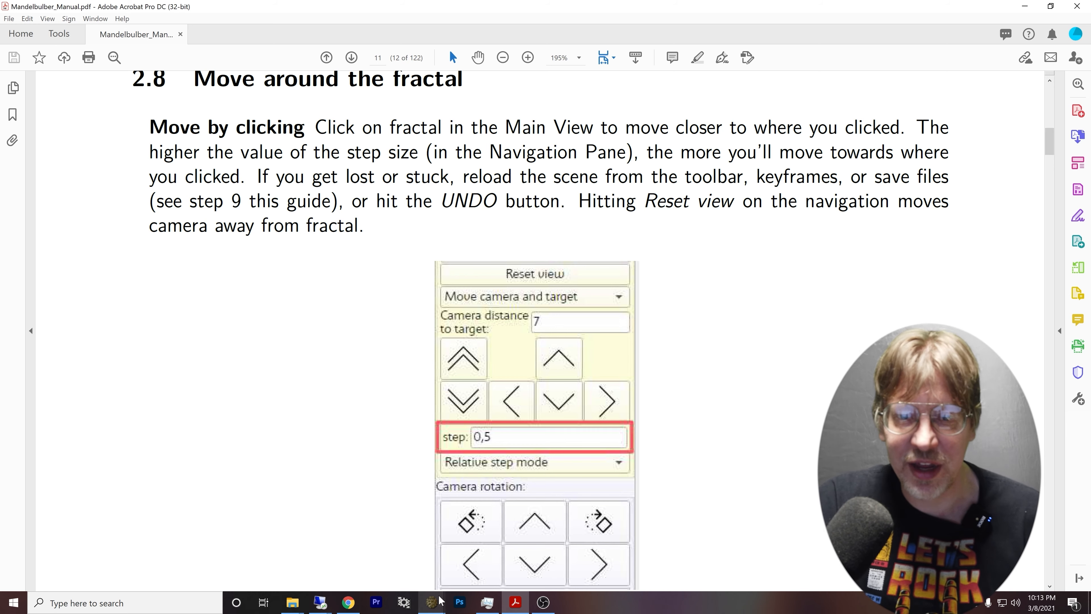
click(432, 603)
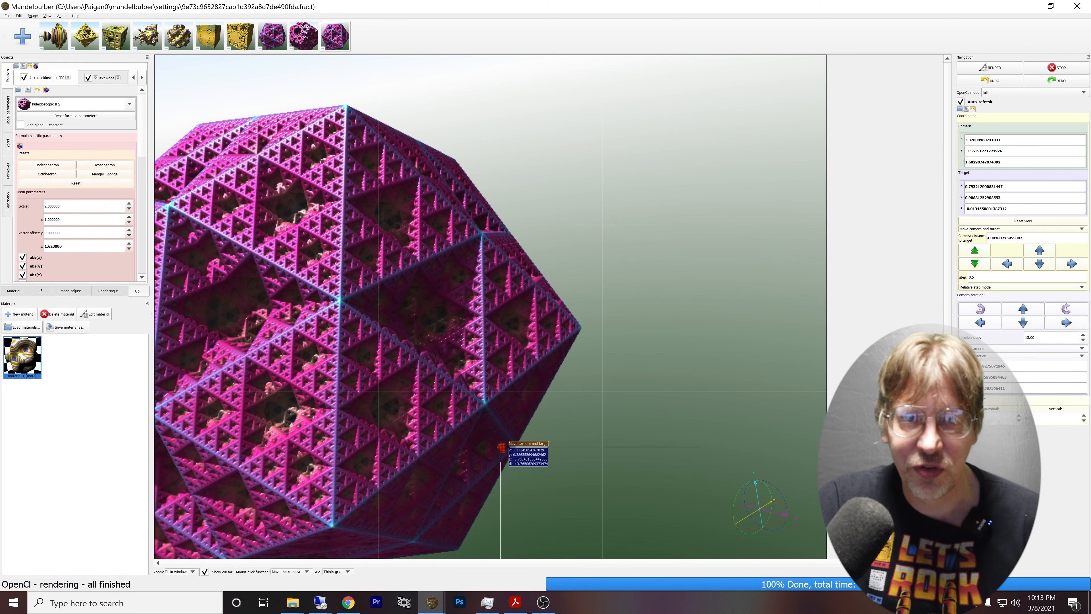
Aim the view at the icosahedron's front vertex, move closer to that vertex, and undo the approach.
click(524, 208)
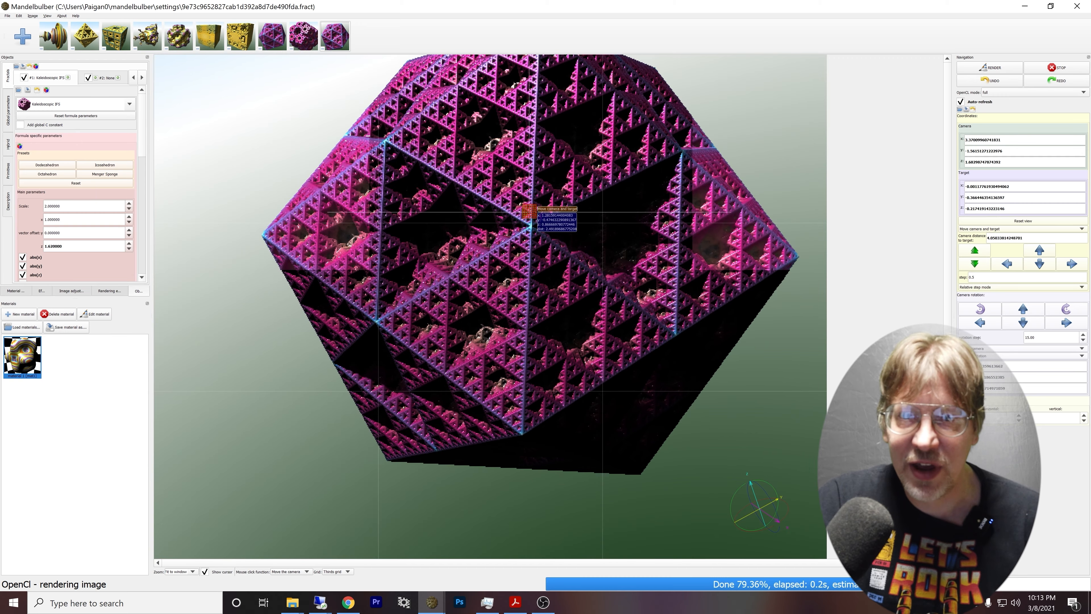
click(527, 211)
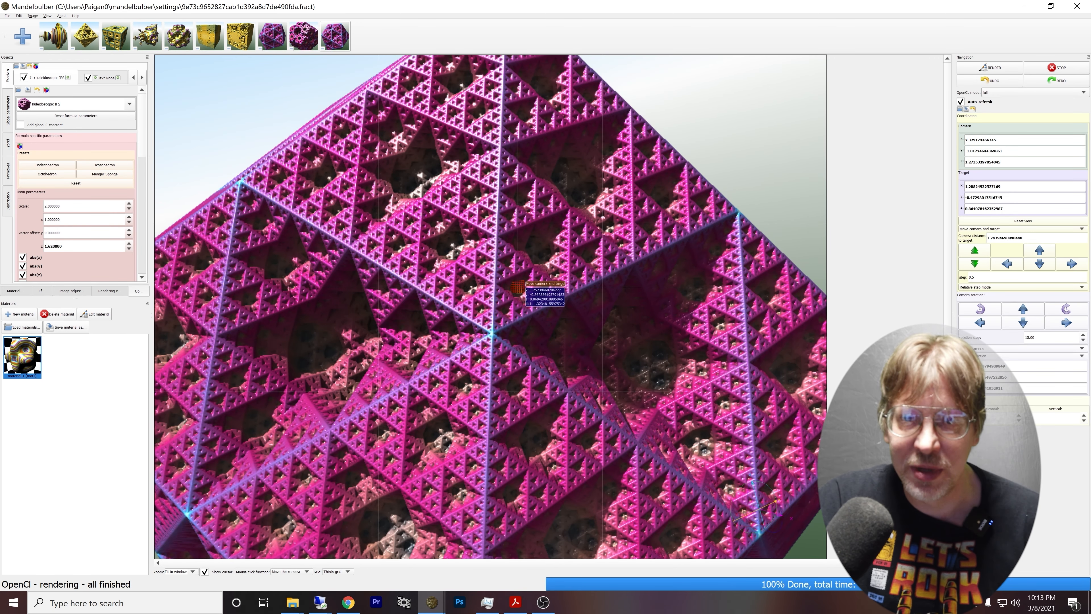
click(990, 81)
Set the movement step to 4, jump toward the icosahedron's front vertex, and undo the jump.
click(974, 277)
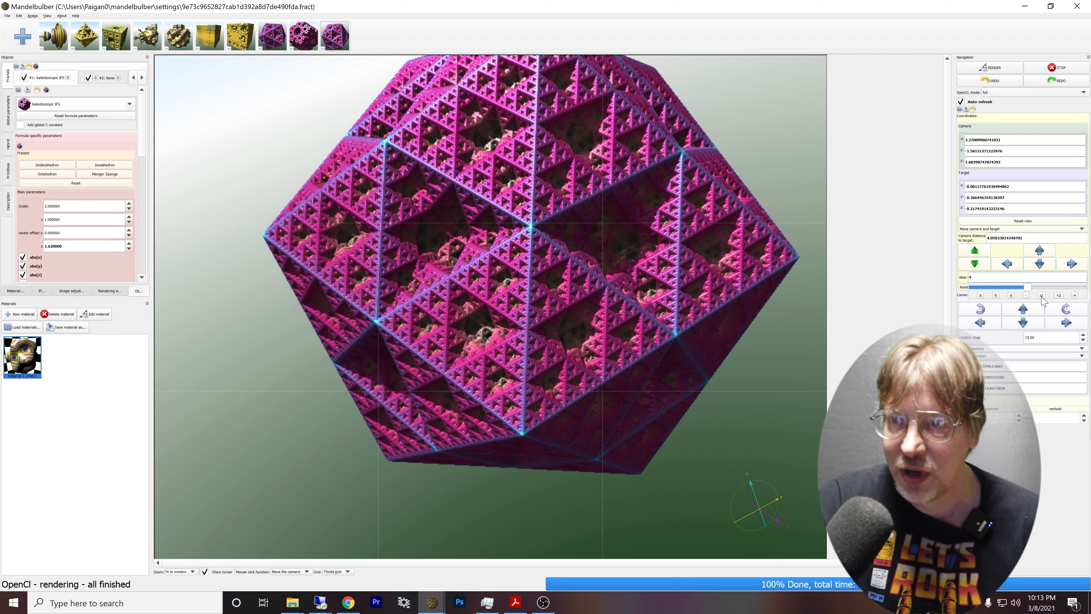
click(537, 218)
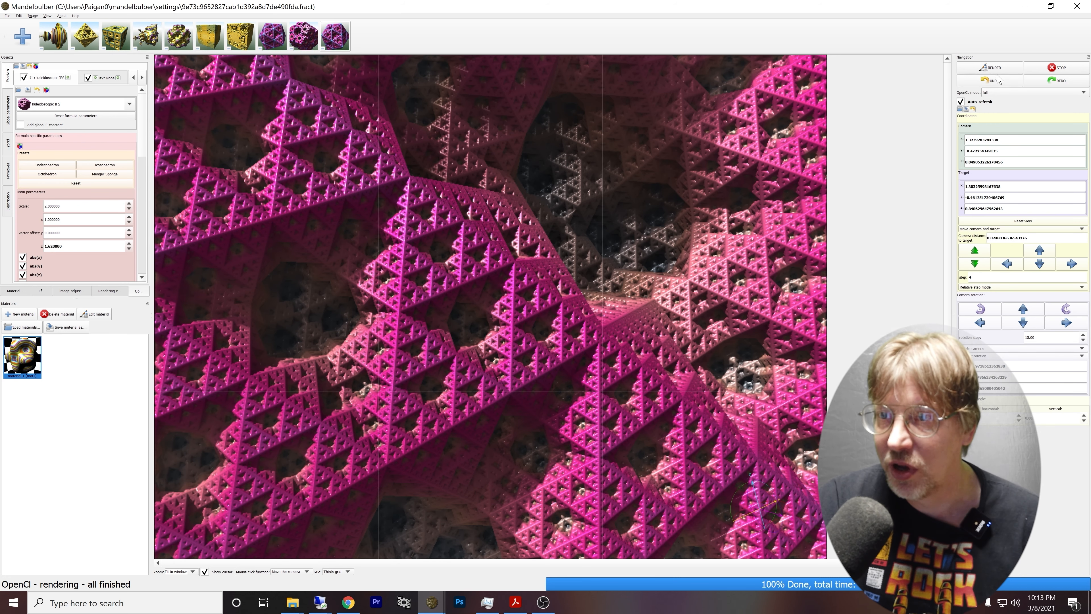
click(1012, 83)
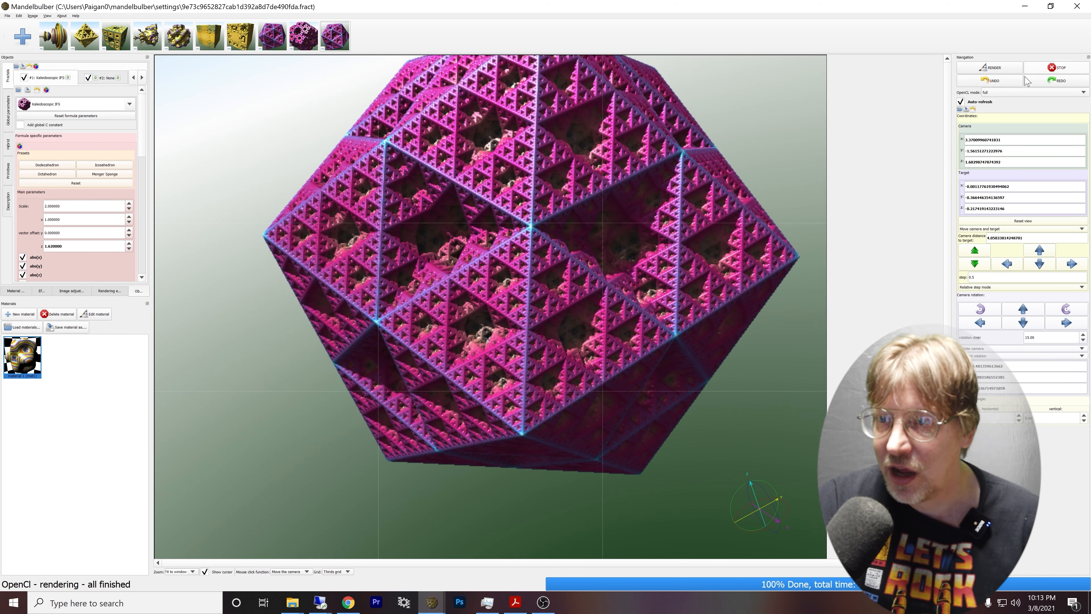
Reset the view away from the fractal and move the camera in close to one of the icosahedron's recessed faces.
click(1023, 221)
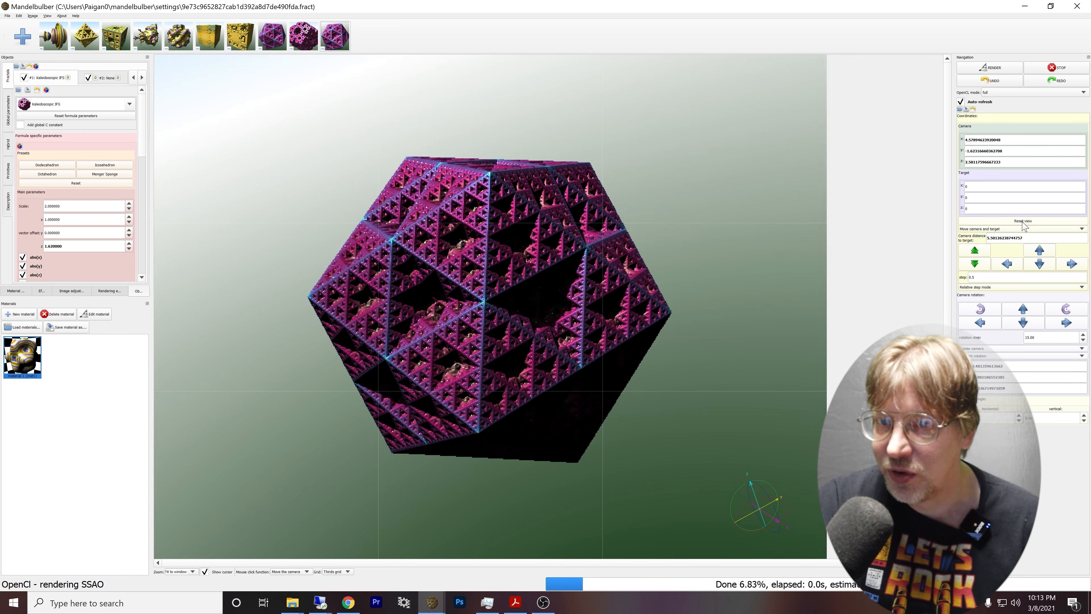
click(518, 328)
click(550, 275)
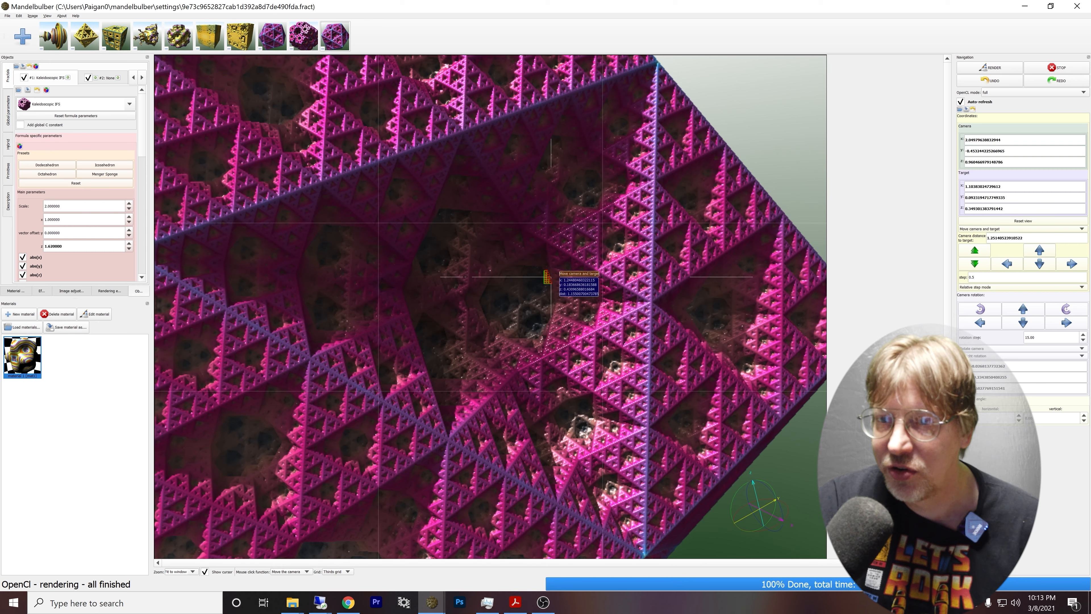
Reset the view, and load and render the original icosahedron preset from the toolbar.
click(1021, 222)
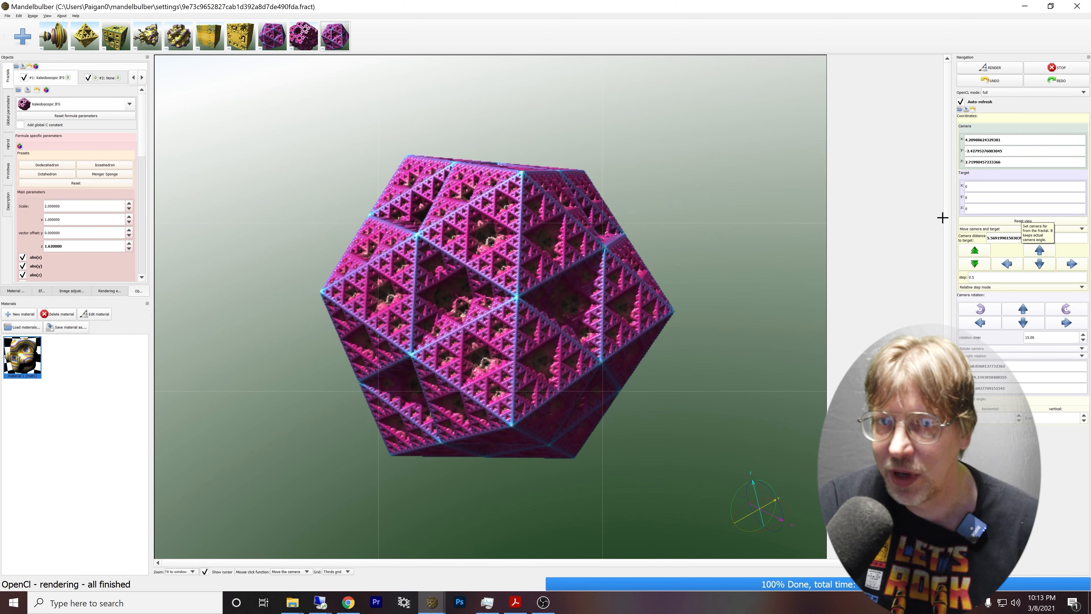
click(274, 37)
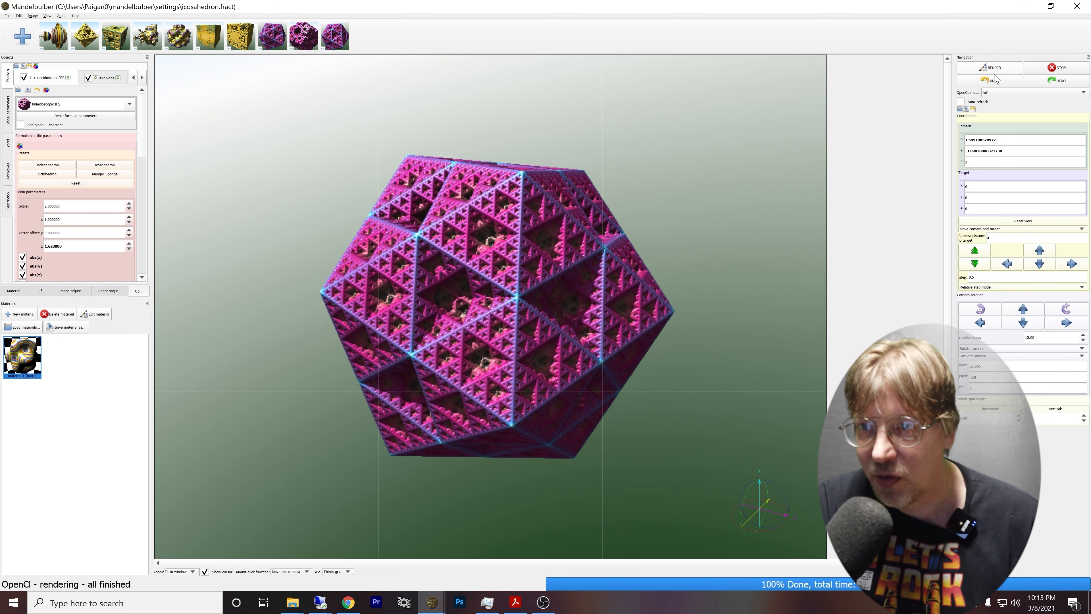
click(994, 70)
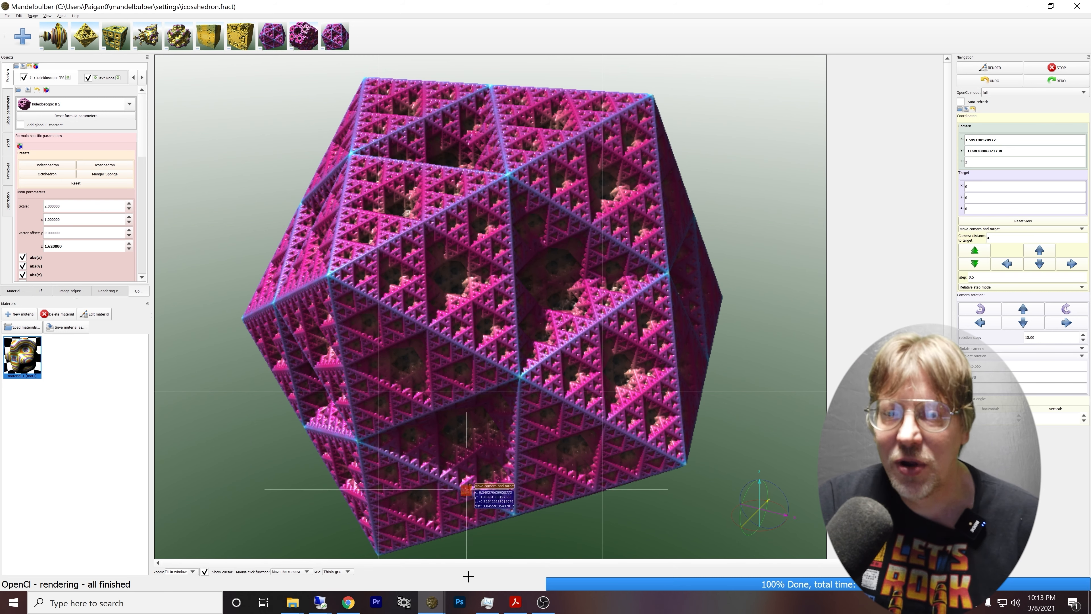
Read the manual in Acrobat on navigation buttons and keyboard shortcuts for camera movement and rotation, and return to Mandelbulber.
click(517, 604)
scroll(711, 375, down, 5)
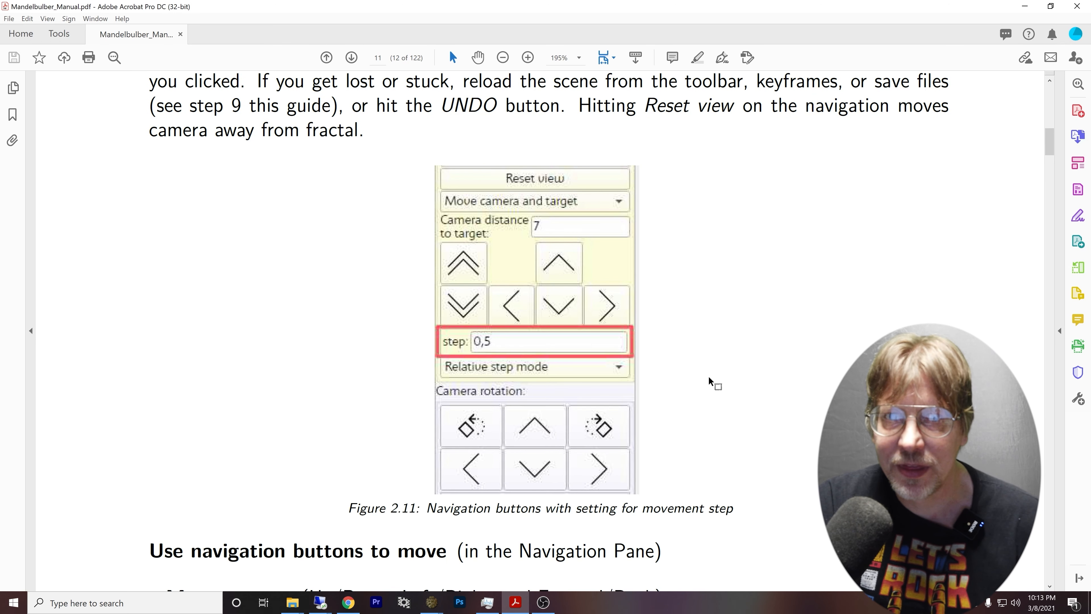
scroll(726, 368, down, 2)
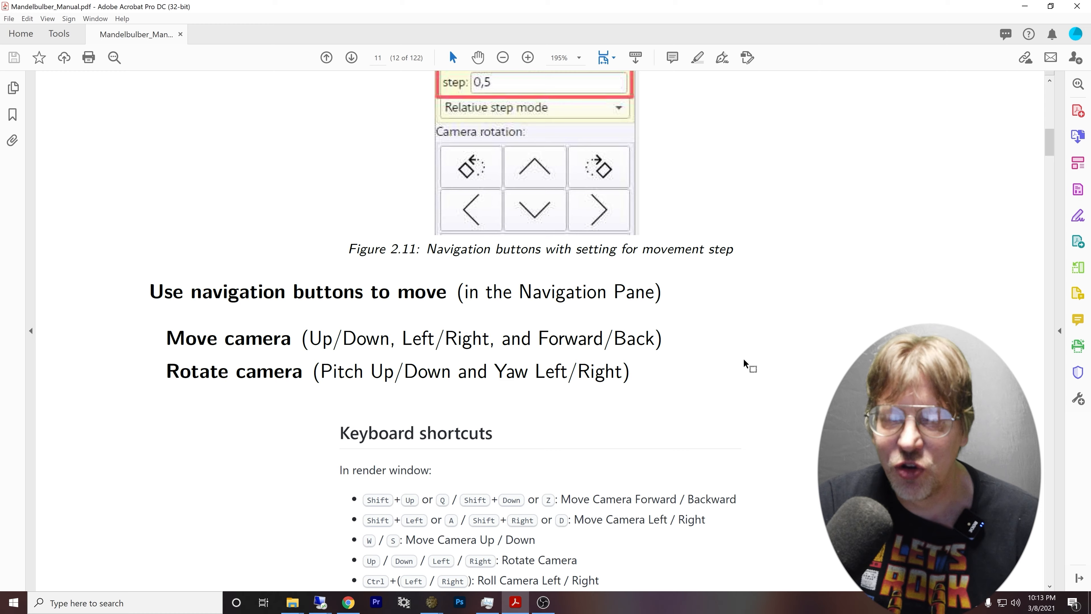
scroll(808, 326, down, 2)
scroll(813, 325, down, 3)
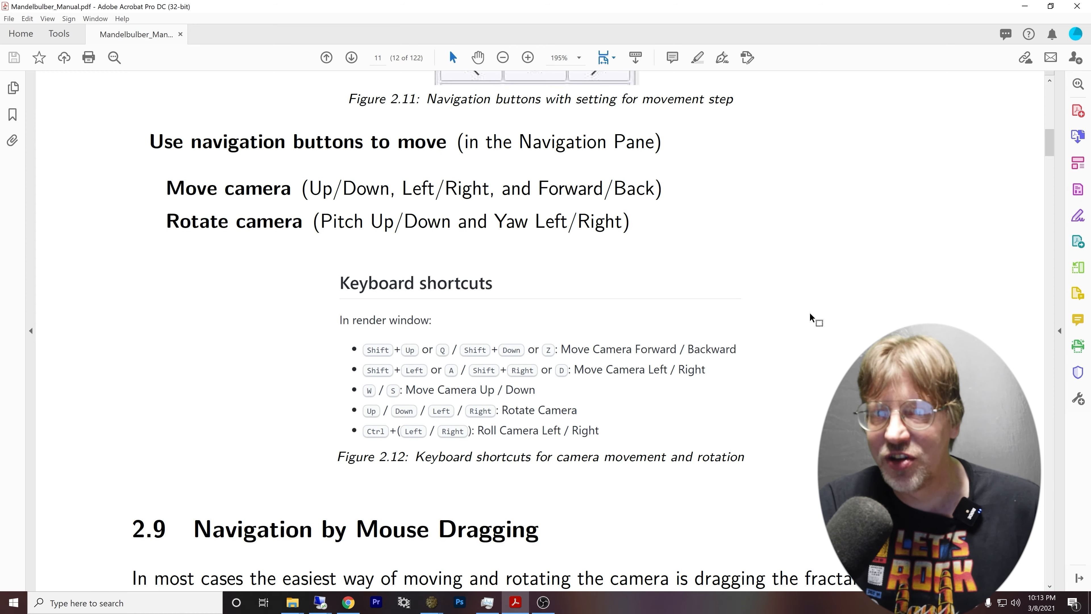
scroll(810, 312, down, 2)
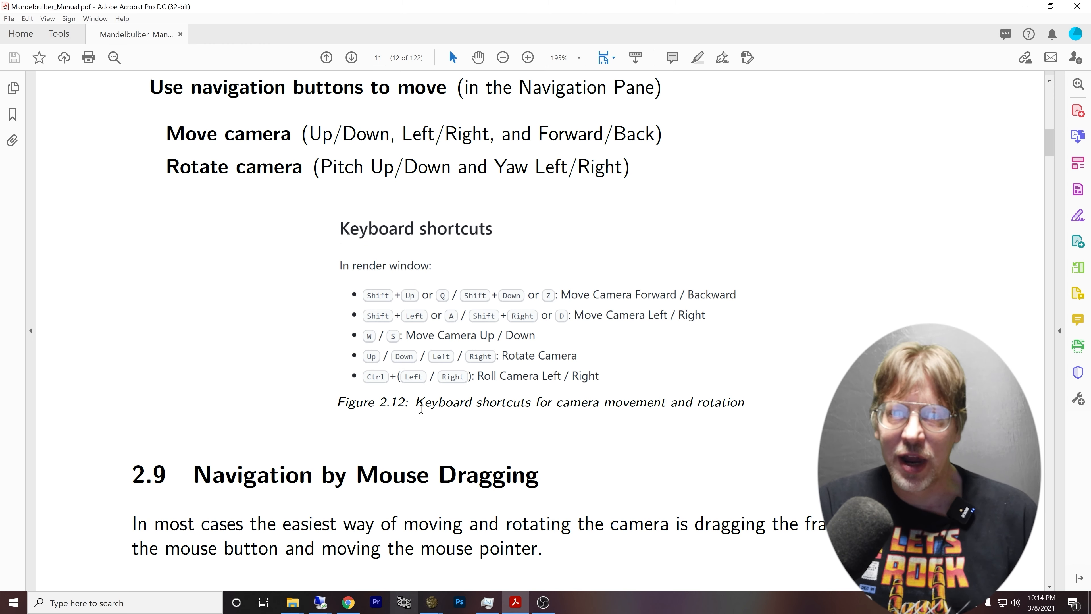
scroll(432, 230, down, 3)
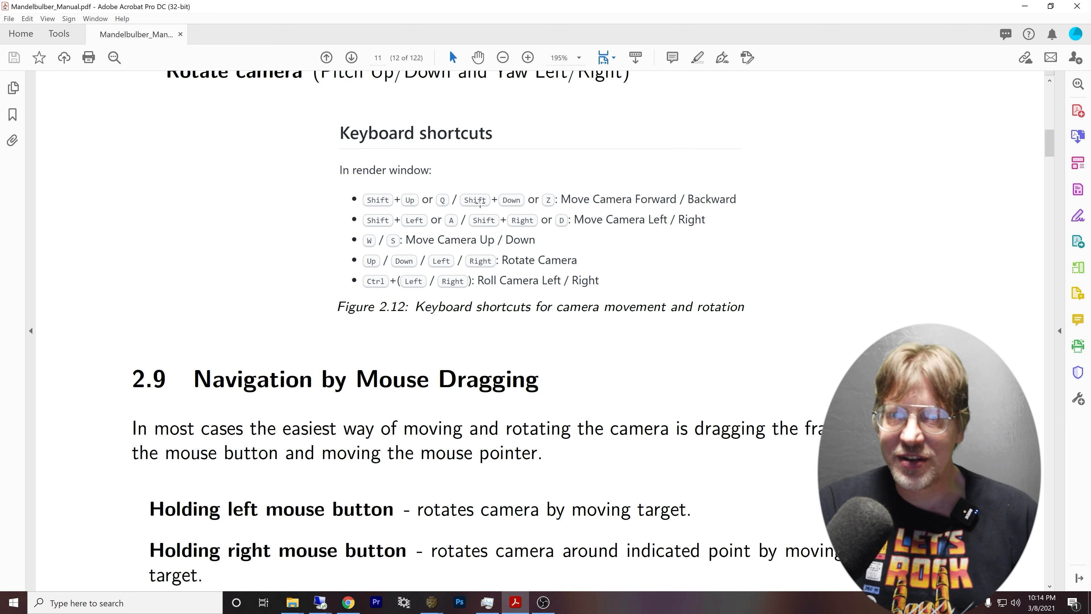
scroll(480, 196, down, 1)
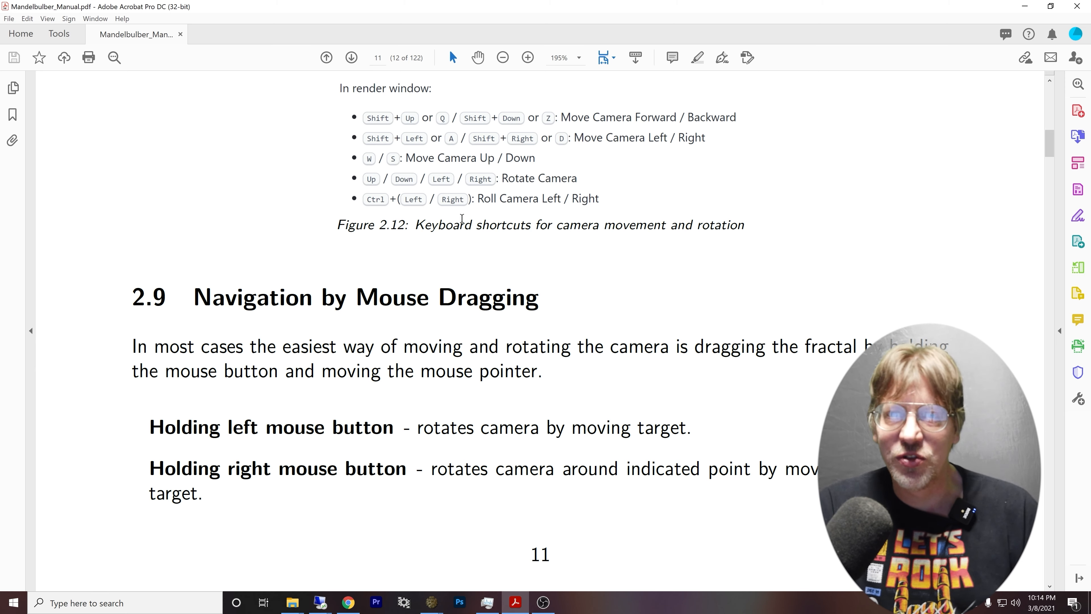
scroll(469, 197, down, 1)
scroll(473, 197, up, 3)
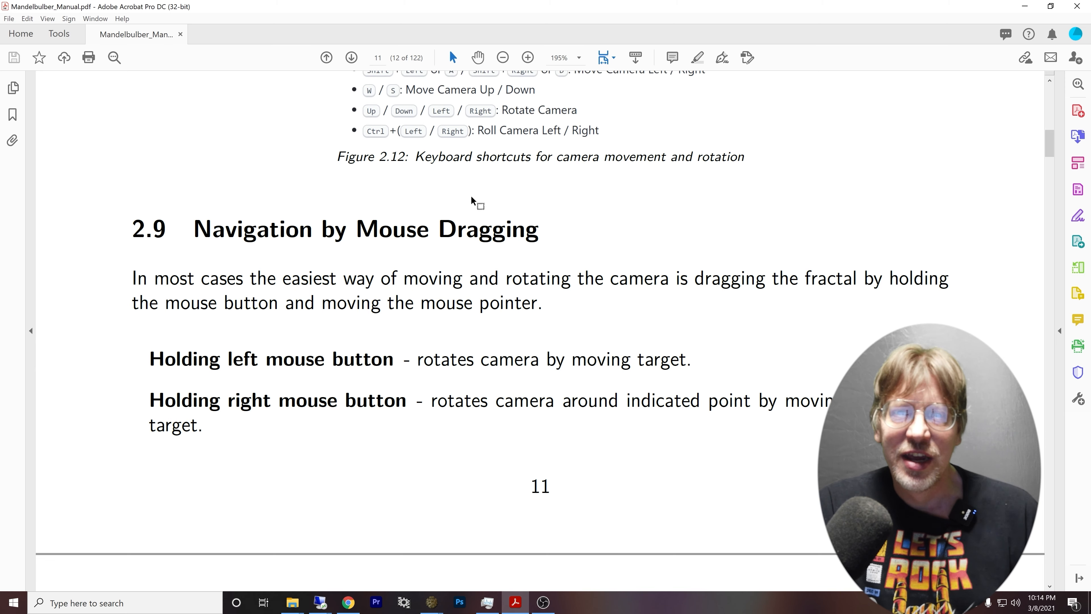
scroll(471, 196, up, 2)
scroll(471, 196, down, 2)
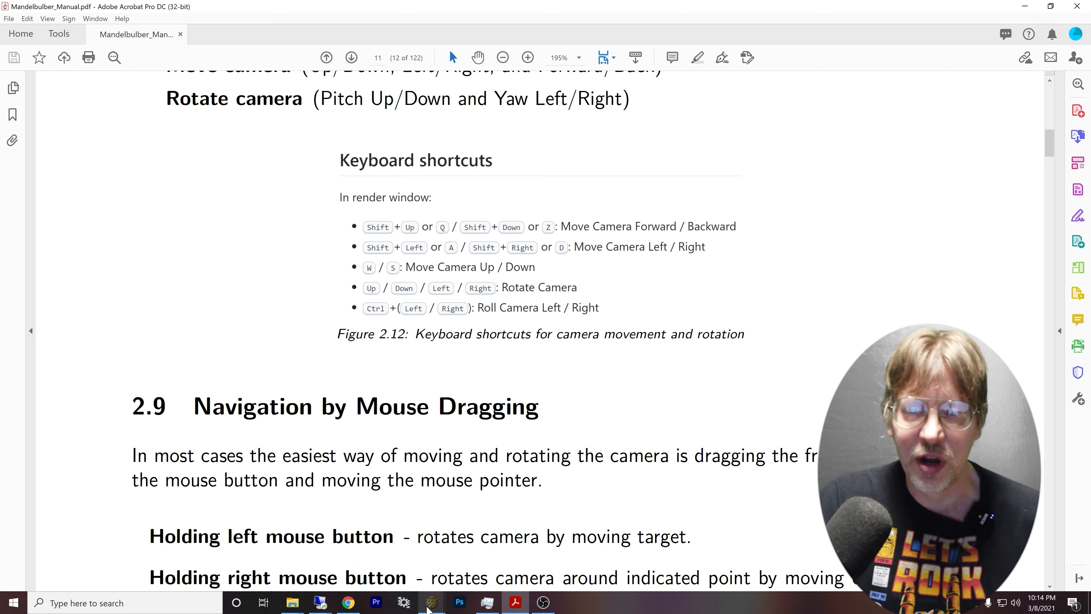
mouse_move(432, 601)
click(491, 573)
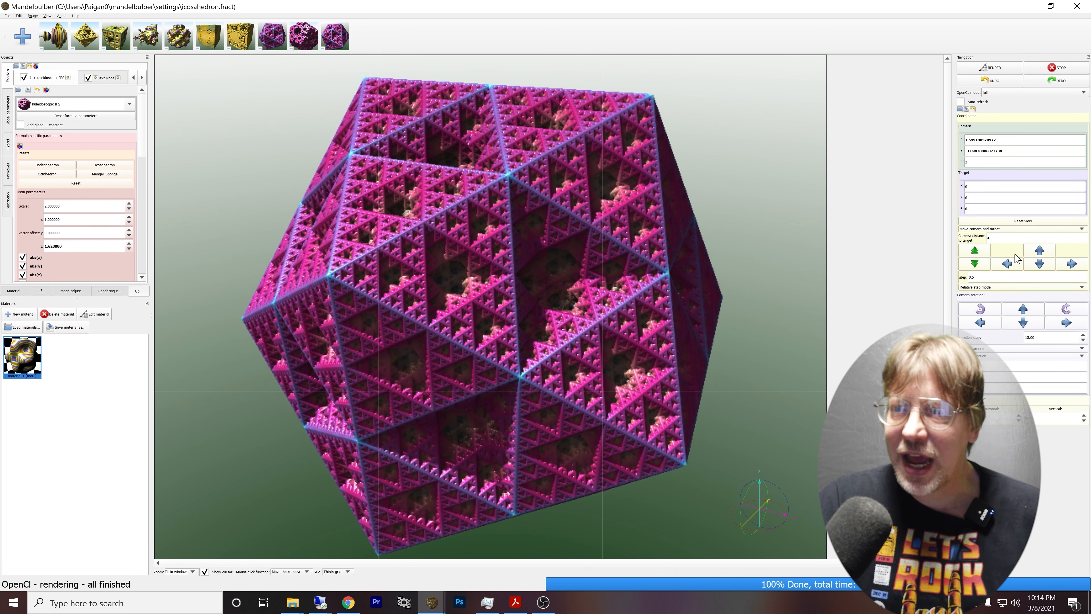
Move the camera sideways and vertically around the icosahedron with the navigation controls, finishing with two moves left.
click(1006, 264)
click(1007, 264)
click(1069, 264)
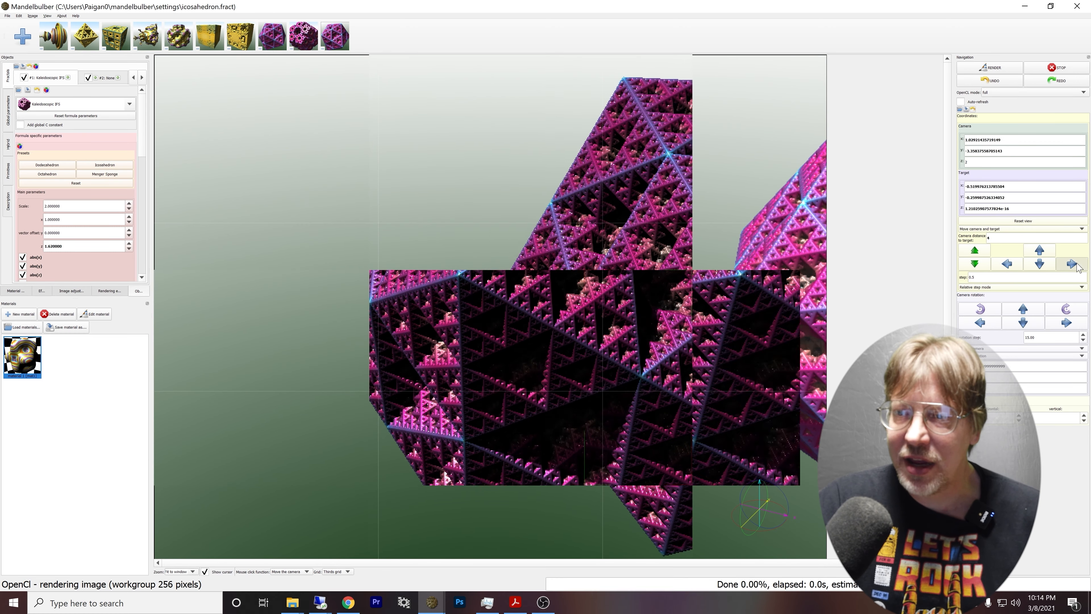
click(1070, 264)
click(1040, 264)
click(1040, 264)
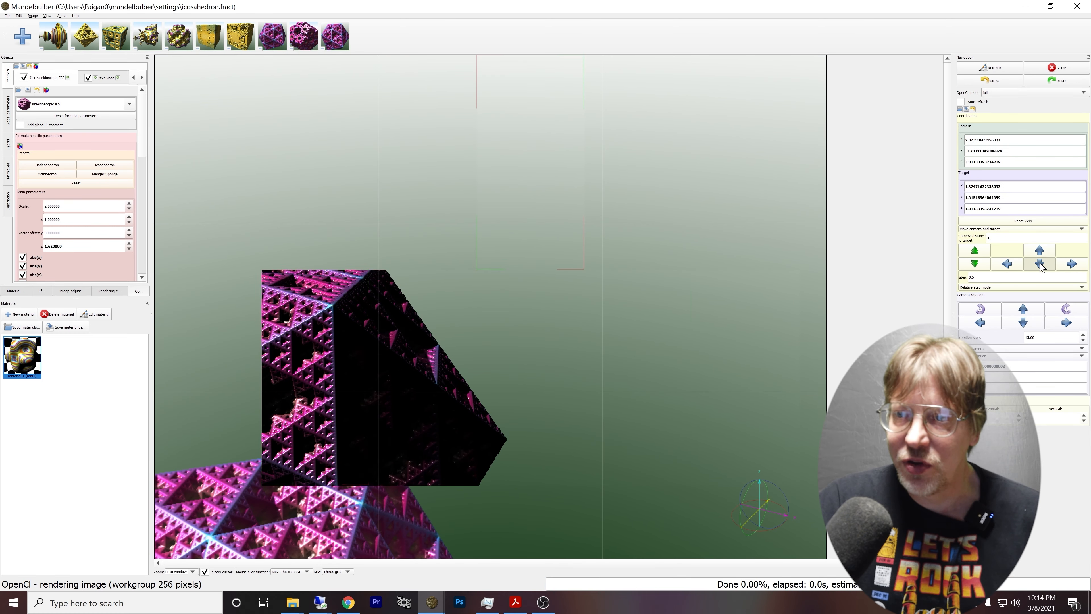
click(1010, 263)
click(1009, 263)
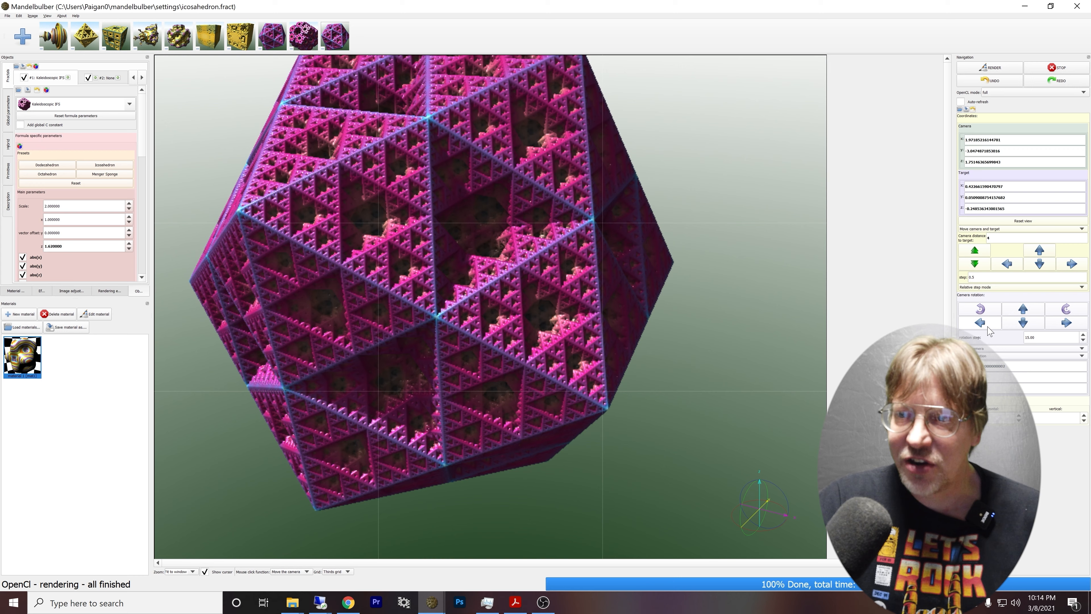
Rotate the camera left, down, up and right at the 15-degree rotation step, keeping the icosahedron in view.
click(980, 323)
click(1025, 326)
click(1025, 327)
click(1025, 311)
click(1025, 310)
click(1026, 311)
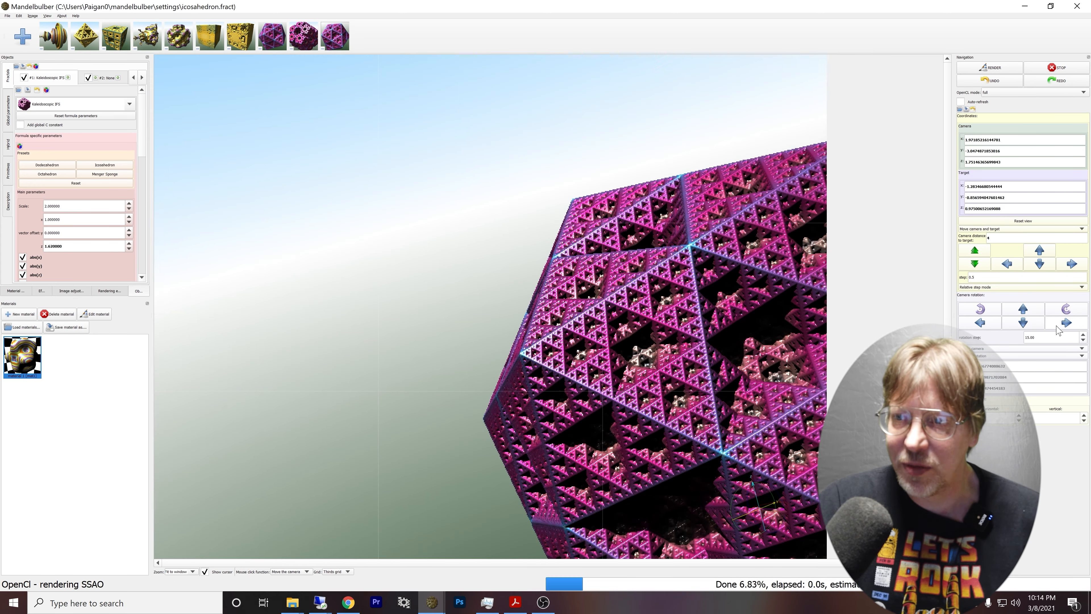
click(1073, 322)
click(1073, 323)
click(980, 323)
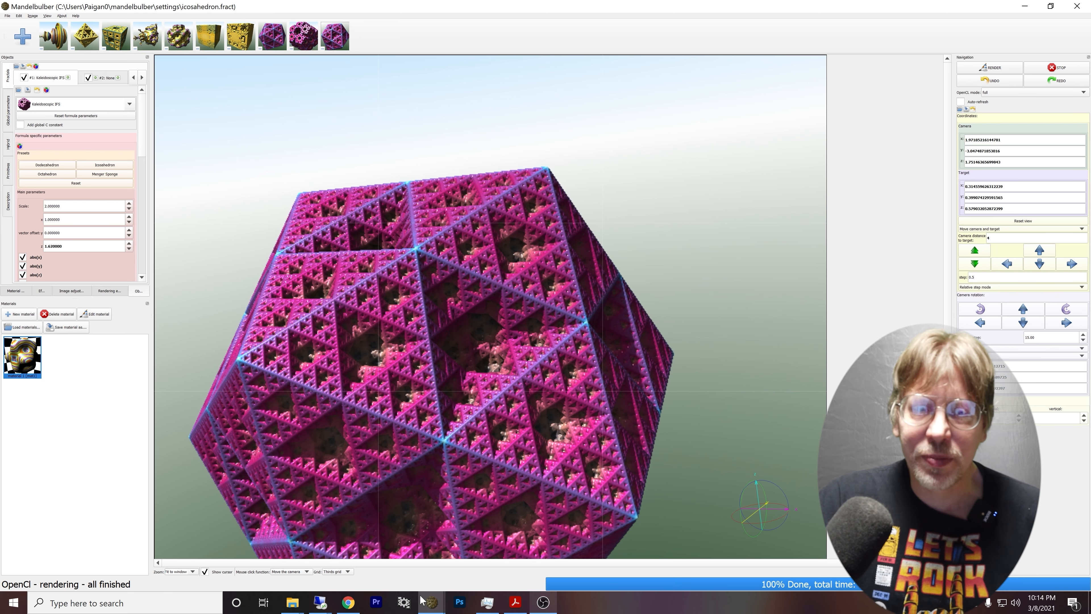
Switch to Acrobat and read the manual's section 2.9 on navigation by mouse dragging, including the mouse button and wheel functions.
click(518, 606)
scroll(727, 392, down, 2)
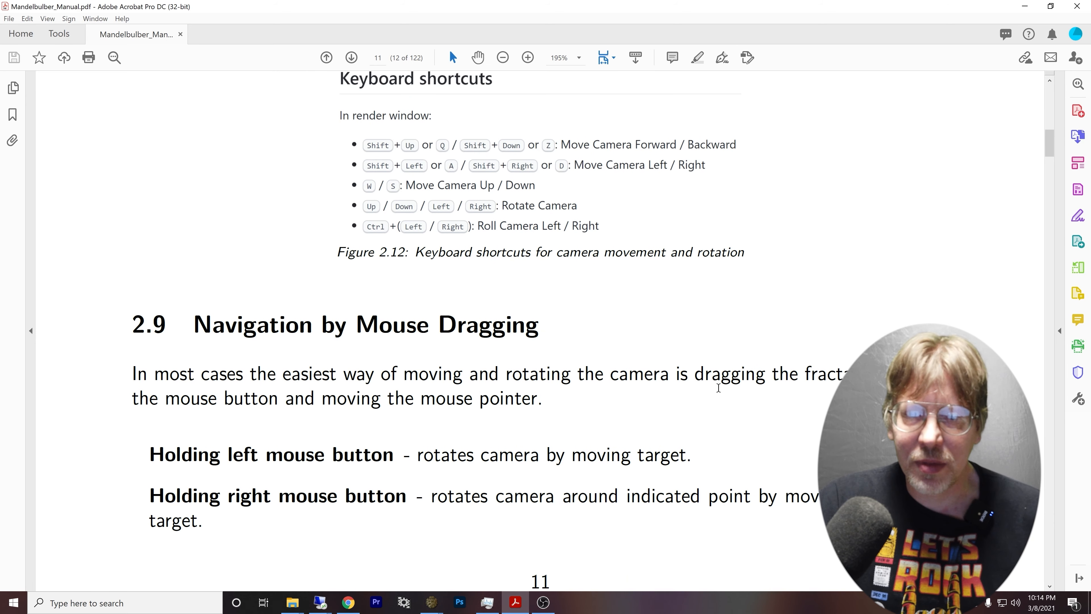
scroll(795, 374, down, 2)
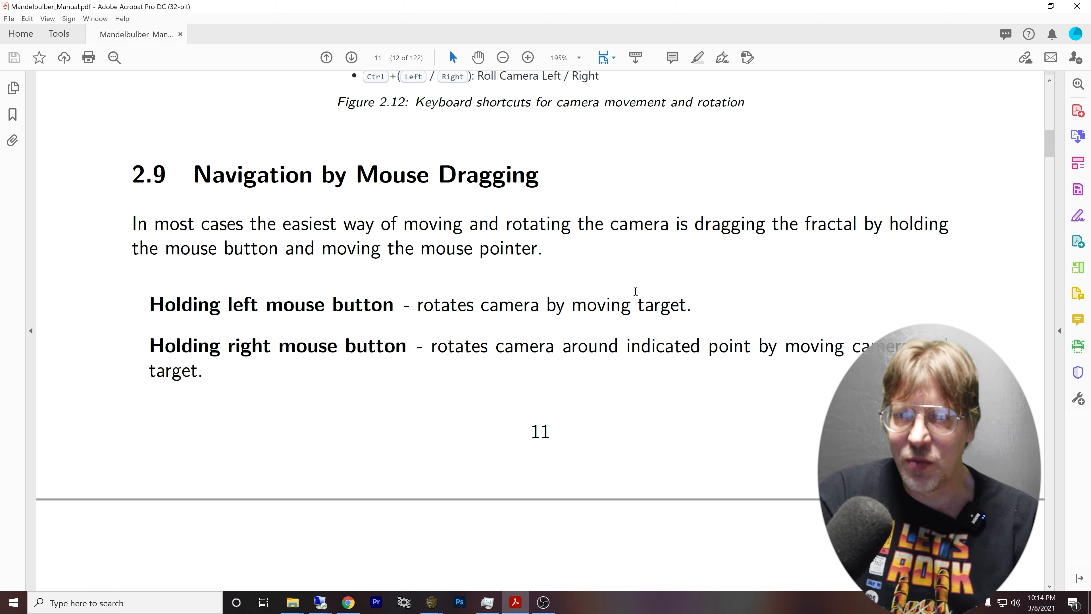
scroll(713, 287, down, 2)
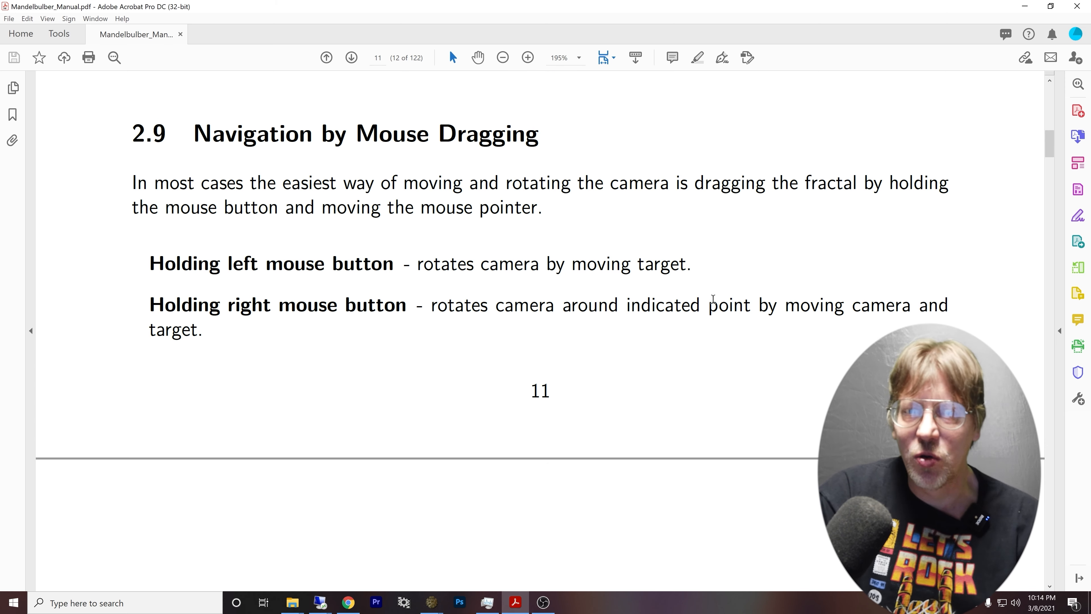
scroll(708, 286, down, 2)
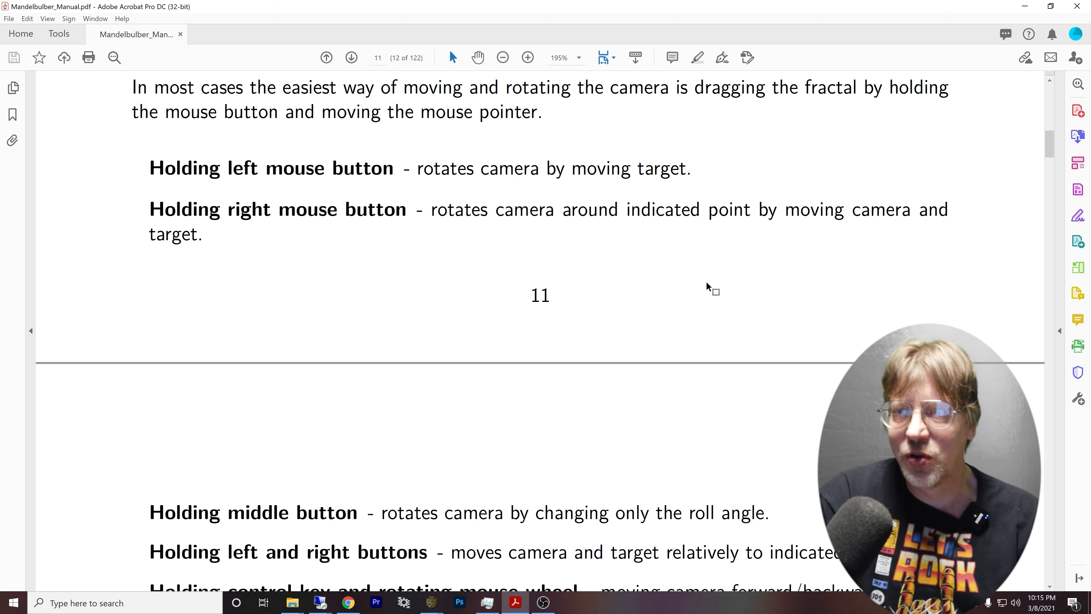
scroll(709, 279, down, 1)
scroll(706, 262, down, 1)
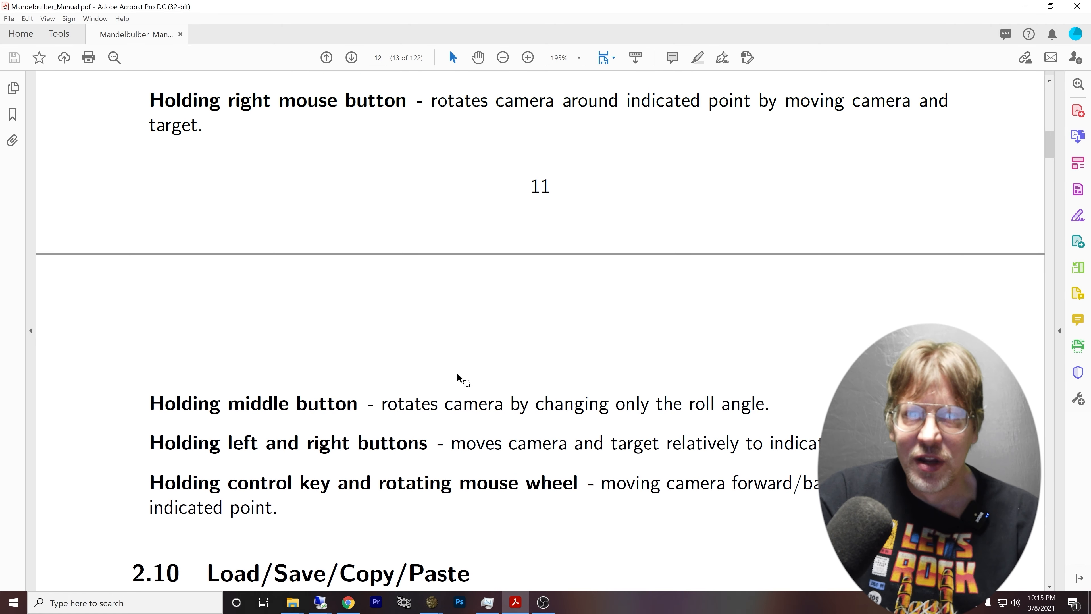
scroll(455, 387, up, 2)
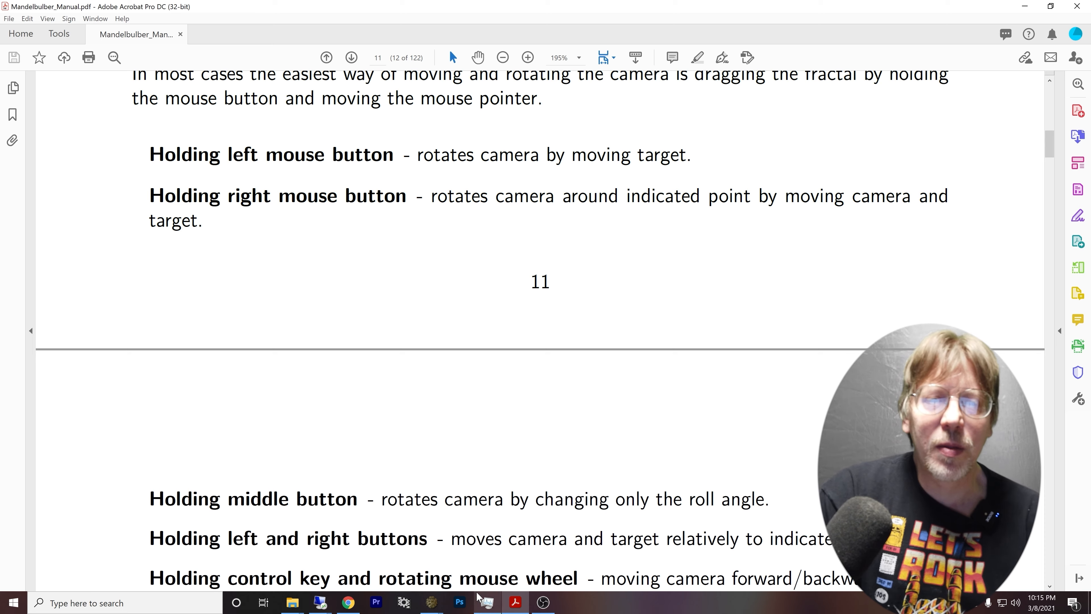
mouse_move(431, 601)
Return to Mandelbulber and rotate the camera freely around the icosahedron in several directions within the rendered image.
click(492, 516)
drag(462, 328, 558, 296)
drag(426, 328, 397, 274)
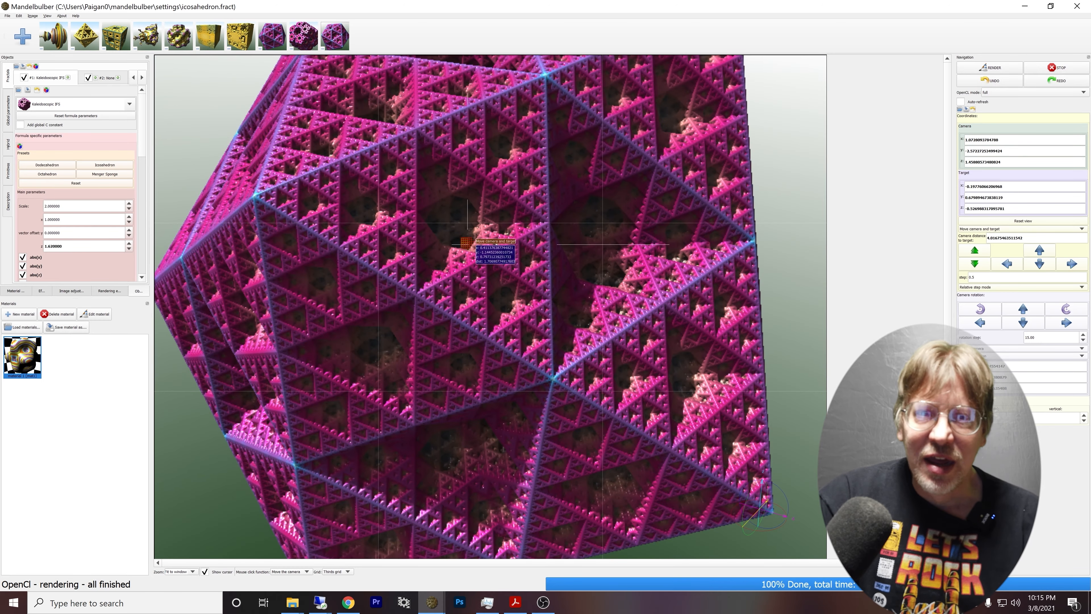
drag(469, 246, 570, 260)
drag(635, 280, 537, 303)
drag(549, 228, 759, 412)
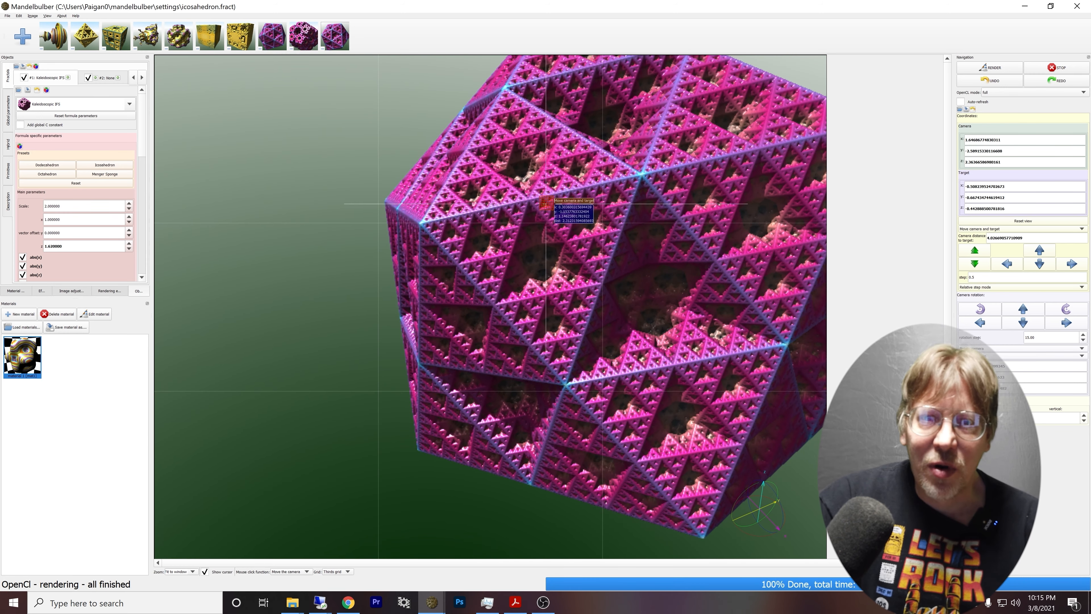
click(546, 203)
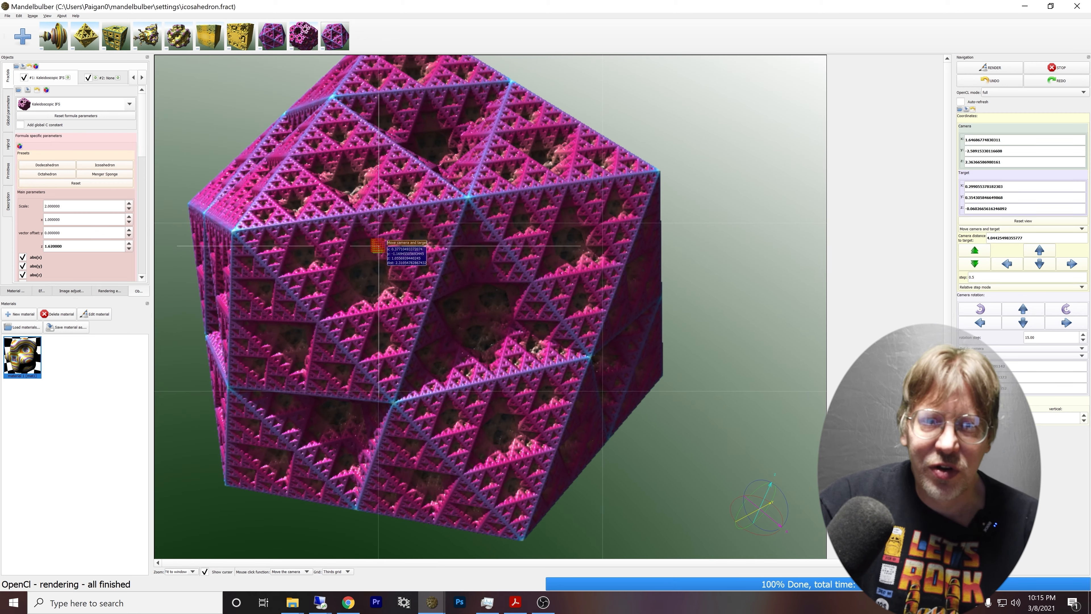
click(410, 245)
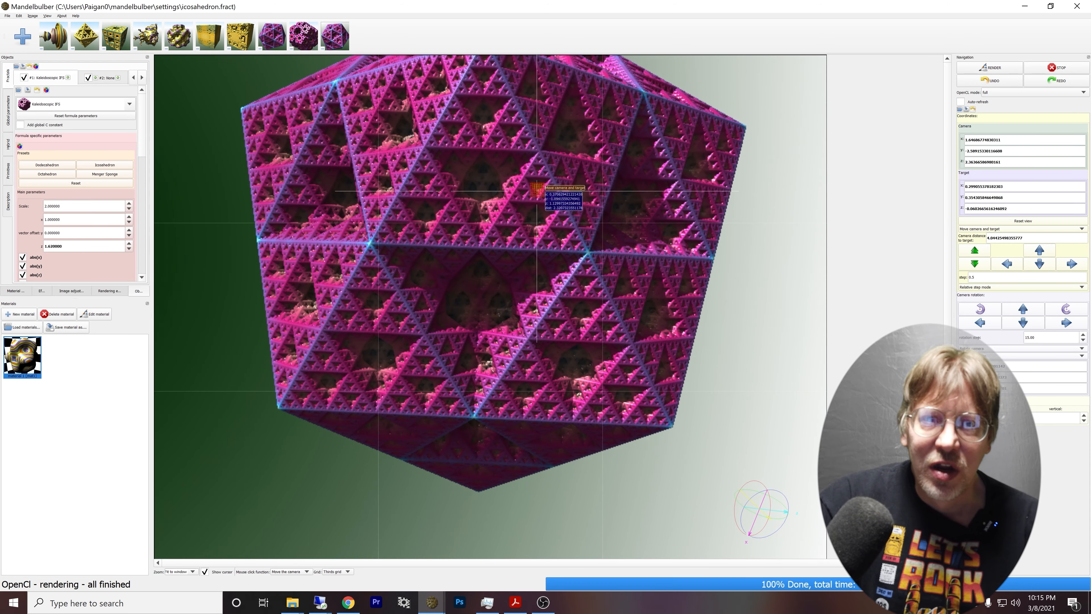
Move the camera toward and away from indicated points on the icosahedron's surface, finishing farther away.
click(537, 189)
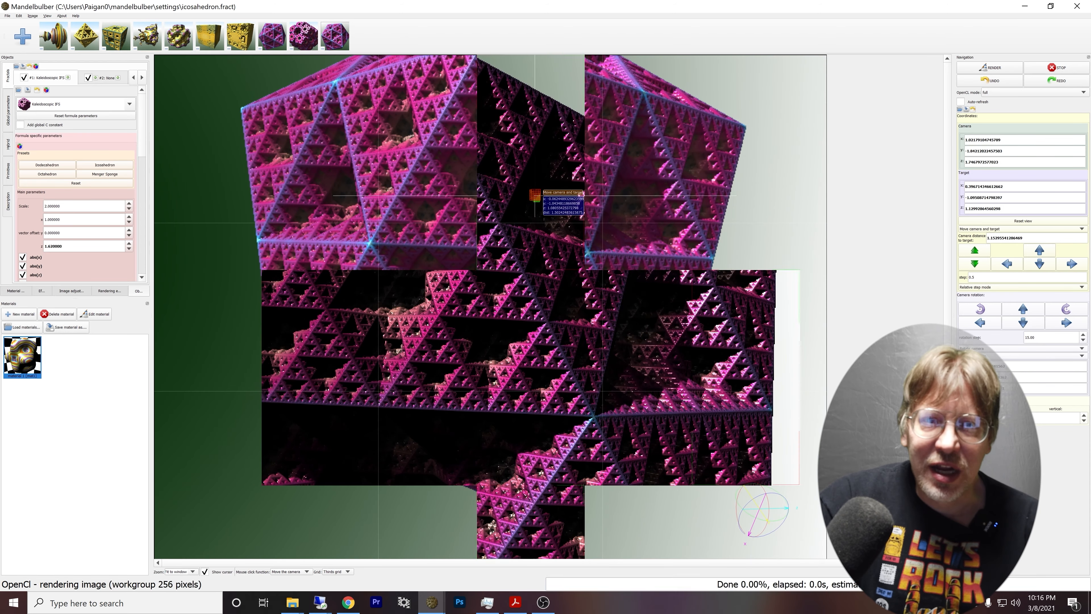
right_click(479, 262)
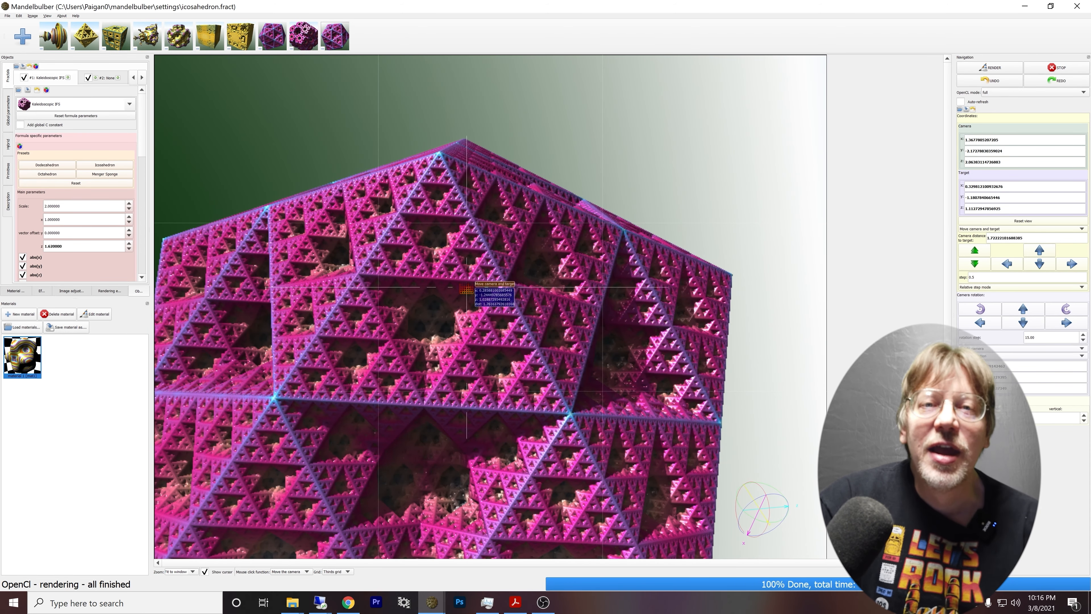
click(468, 288)
right_click(465, 268)
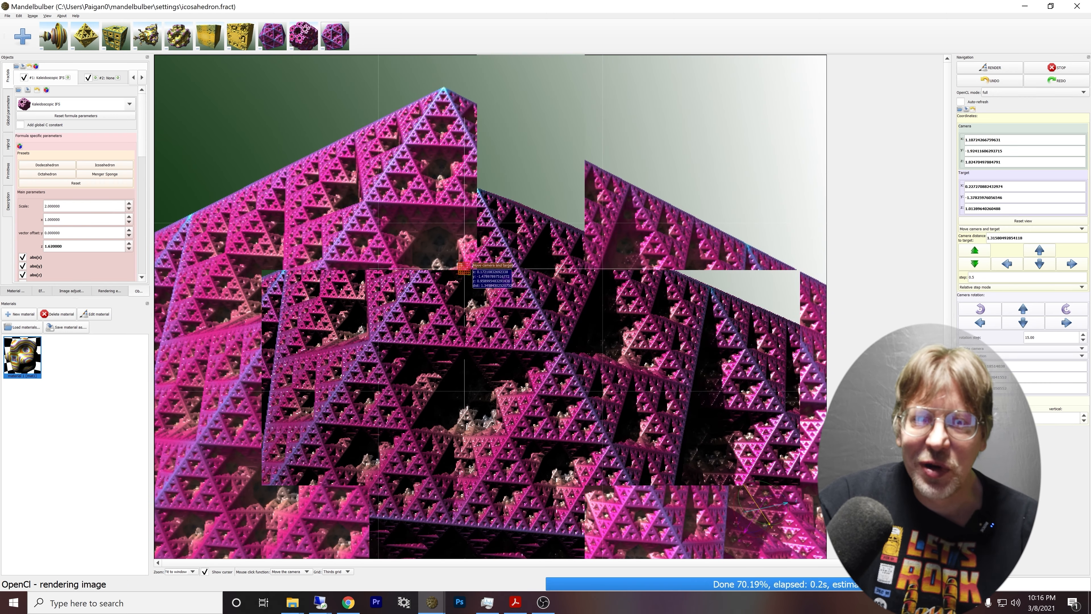
right_click(488, 280)
right_click(499, 266)
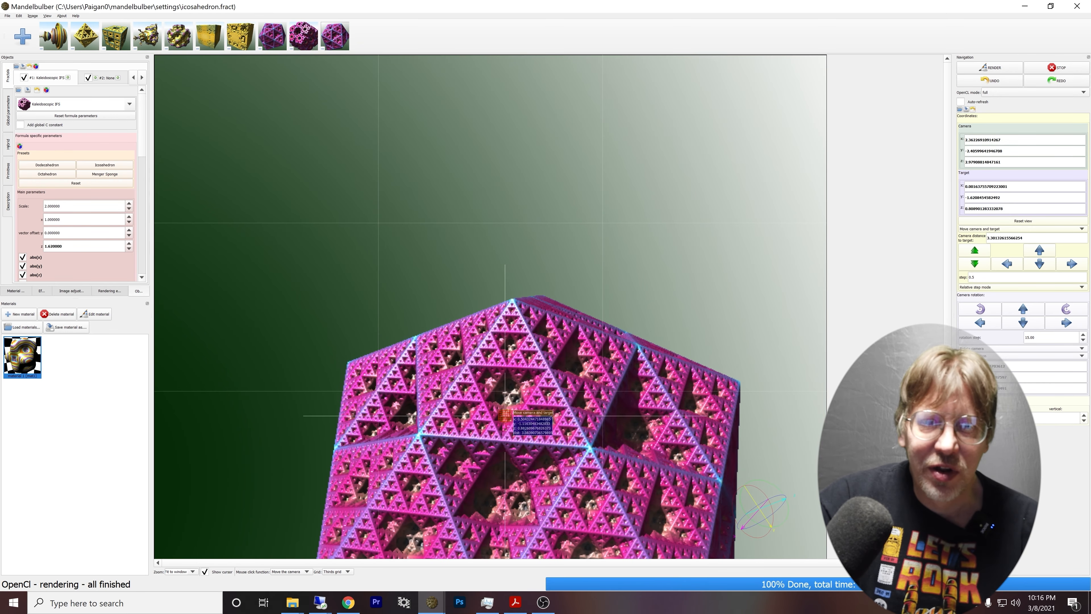
Turn the view slightly and move the camera forward in stages toward the indicated points, deep into an opening of the icosahedron.
ctrl+scroll(473, 266, up, 1)
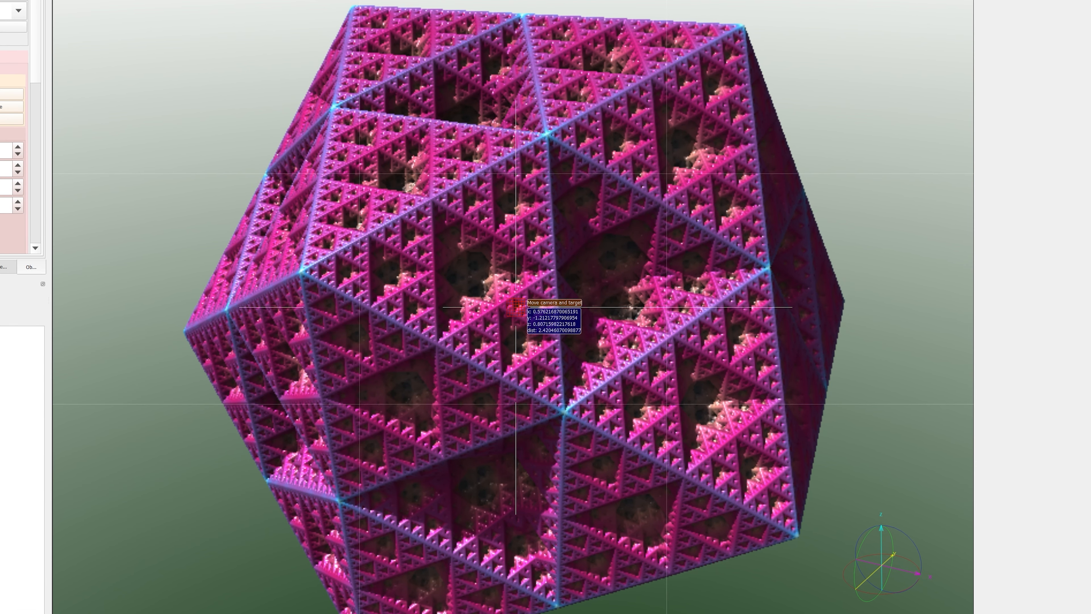
mouse_move(516, 309)
mouse_down()
mouse_move(523, 286)
mouse_move(513, 281)
mouse_move(518, 297)
mouse_move(527, 293)
mouse_move(523, 283)
mouse_move(499, 316)
mouse_move(506, 309)
mouse_up()
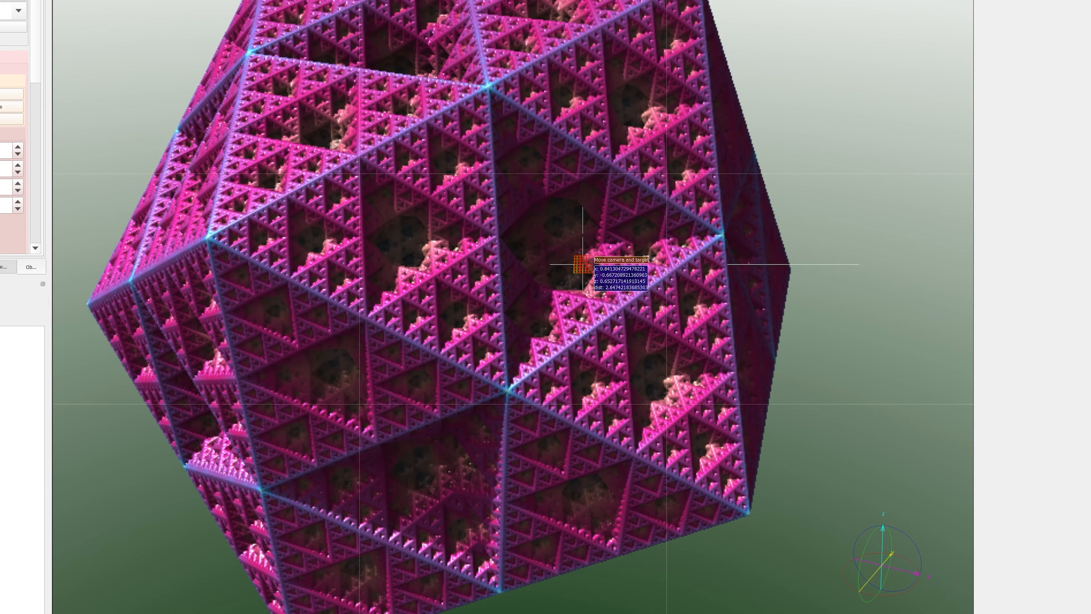
scroll(579, 260, up, 5)
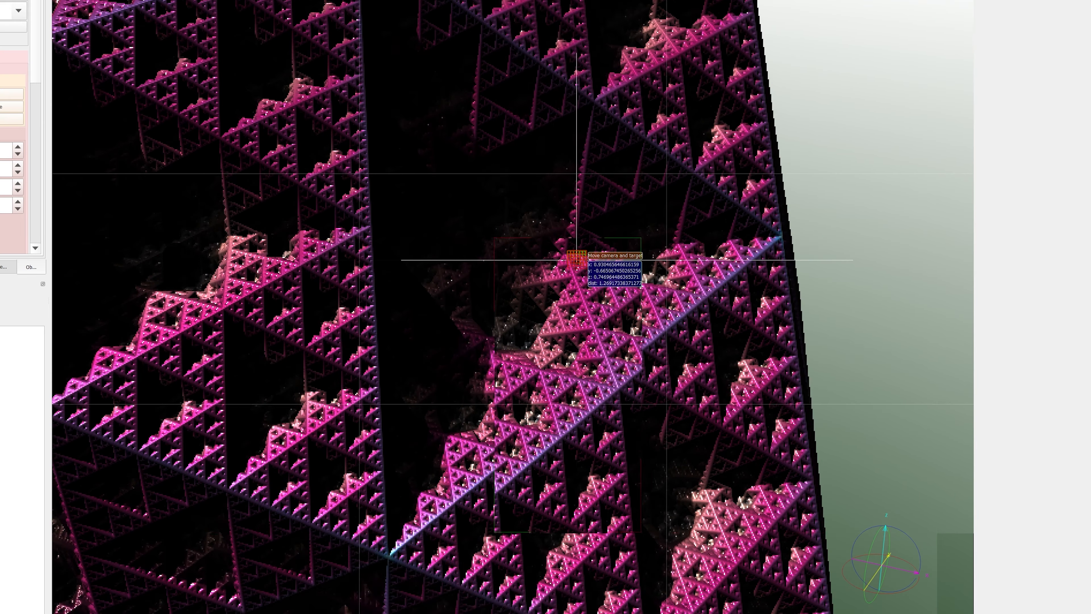
scroll(577, 257, up, 4)
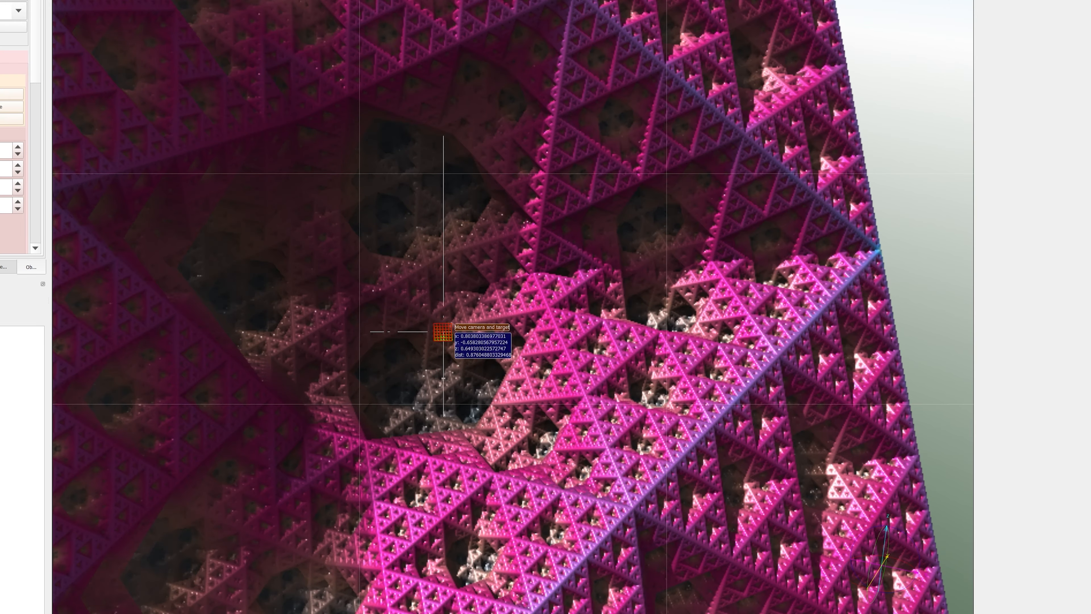
scroll(350, 256, up, 3)
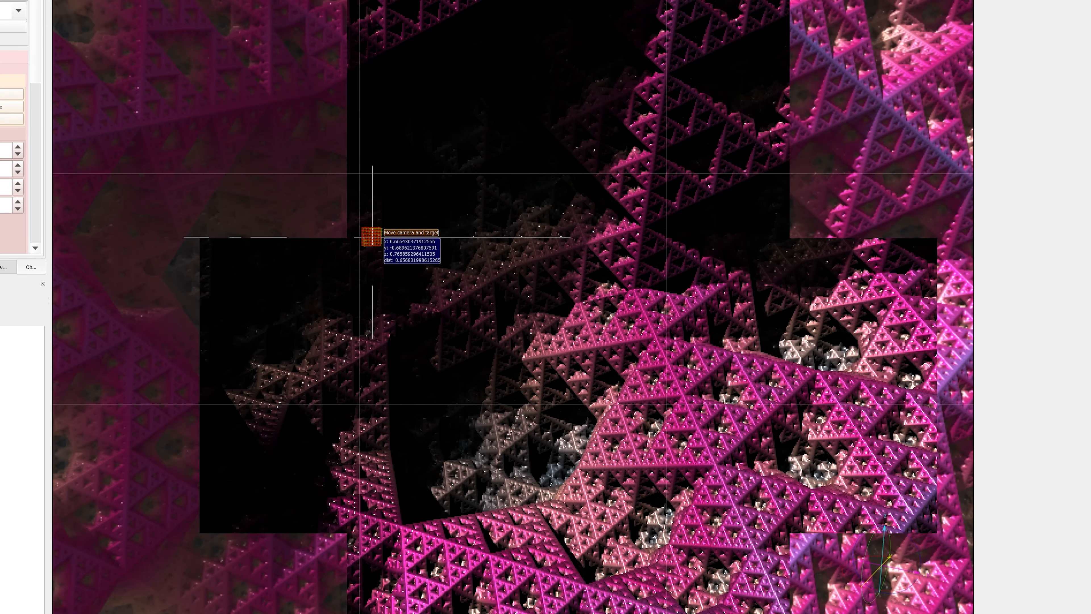
scroll(402, 234, up, 3)
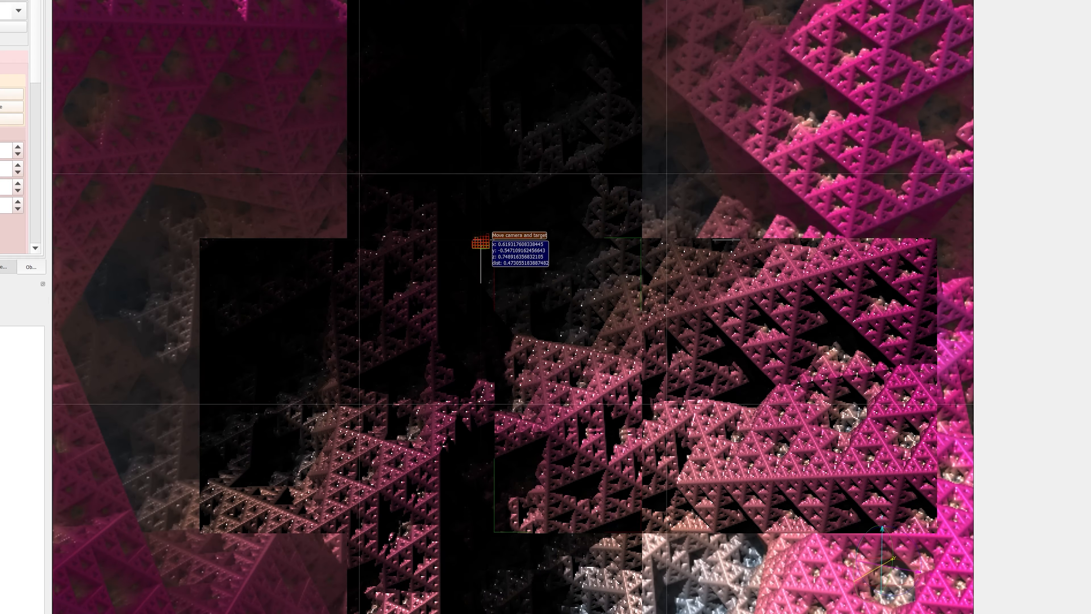
Back the camera out to the whole icosahedron, approach its surface again, and back out once more.
scroll(481, 240, down, 2)
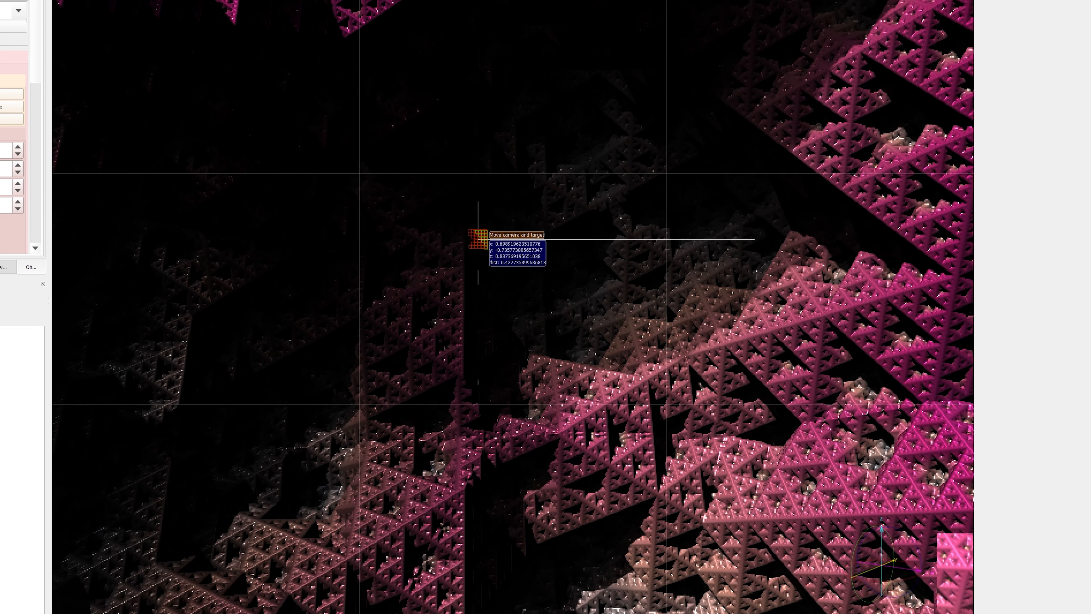
scroll(484, 273, down, 5)
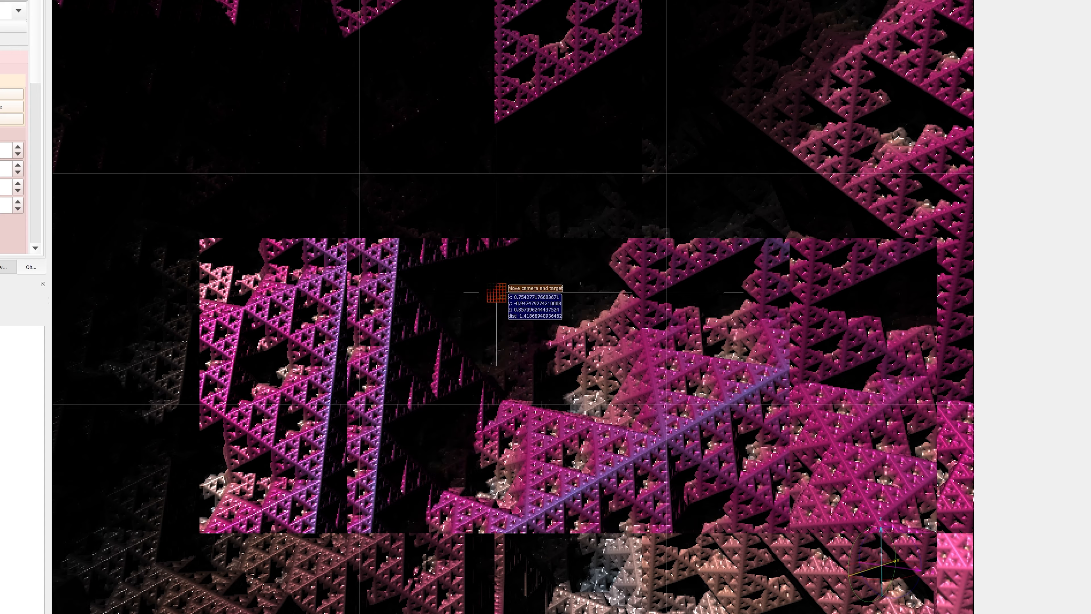
scroll(479, 283, down, 5)
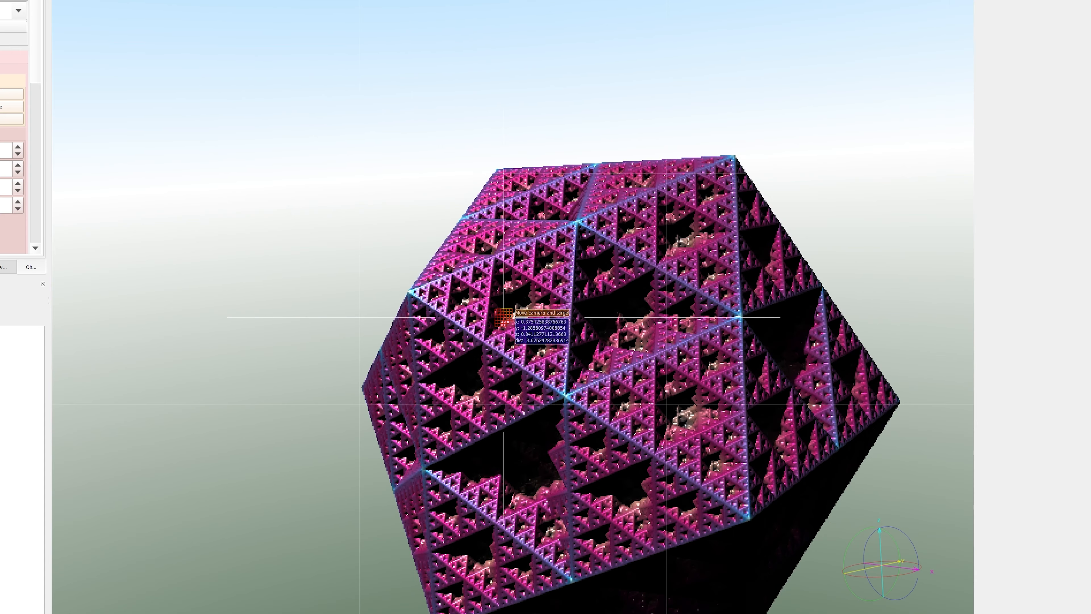
scroll(507, 309, up, 5)
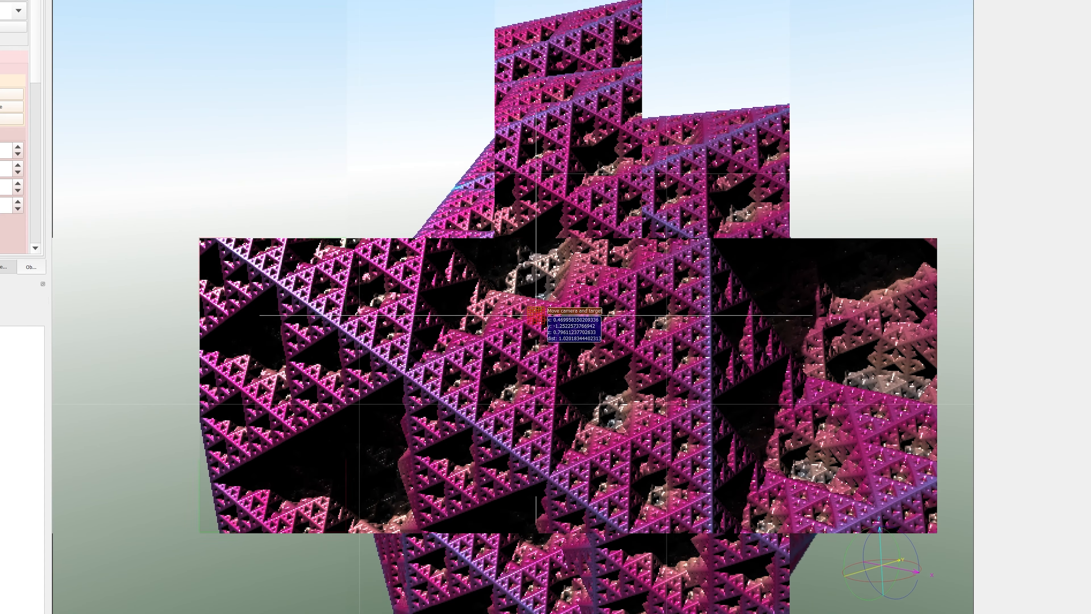
scroll(565, 313, up, 1)
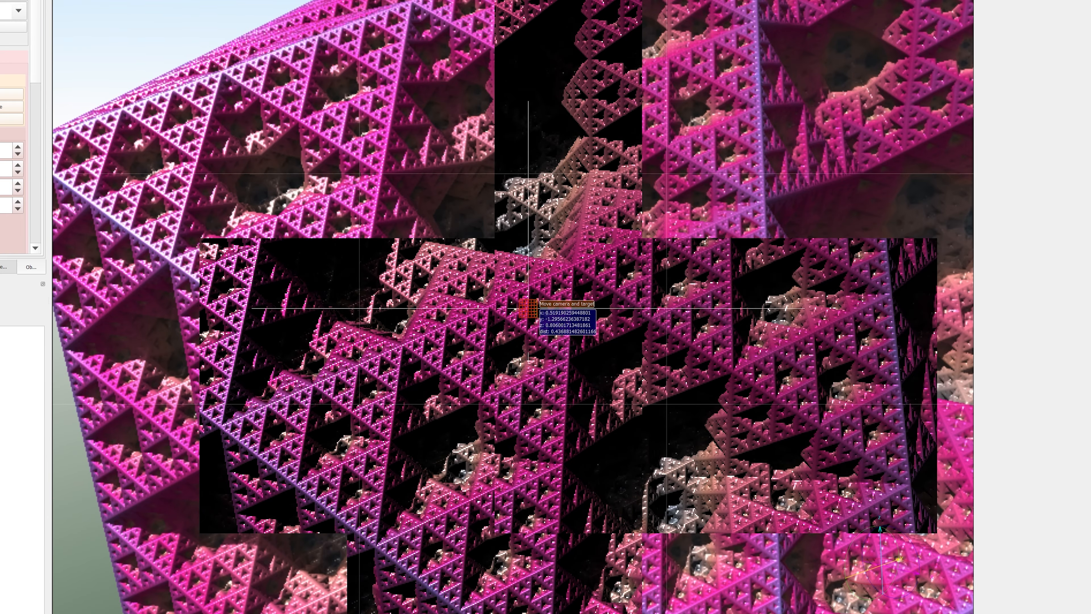
scroll(771, 284, down, 5)
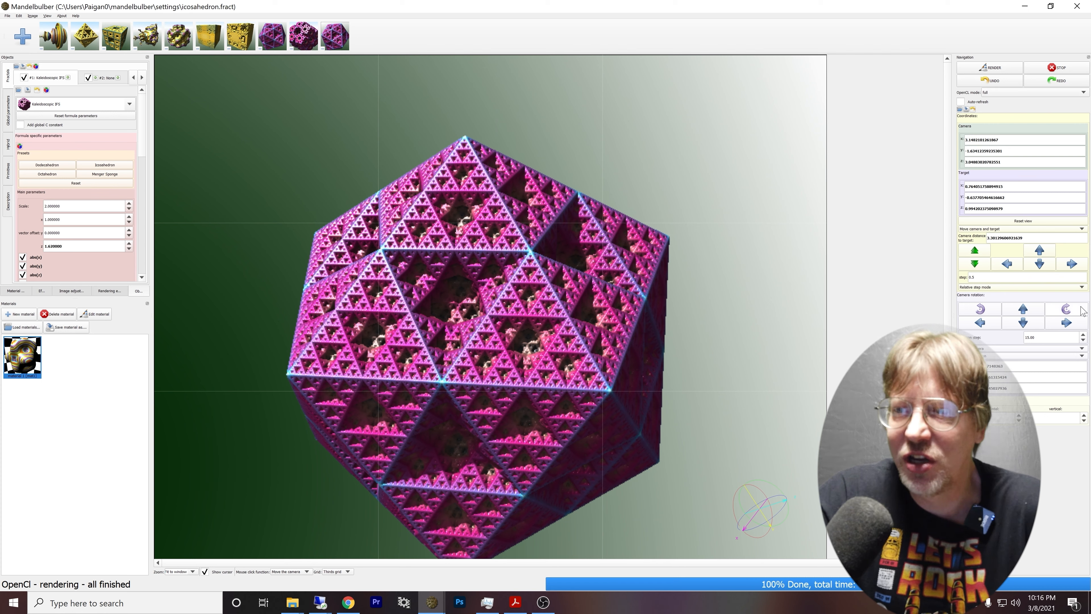
Set the camera movement step to 0.0078125 and move the camera left three times and down once.
click(997, 277)
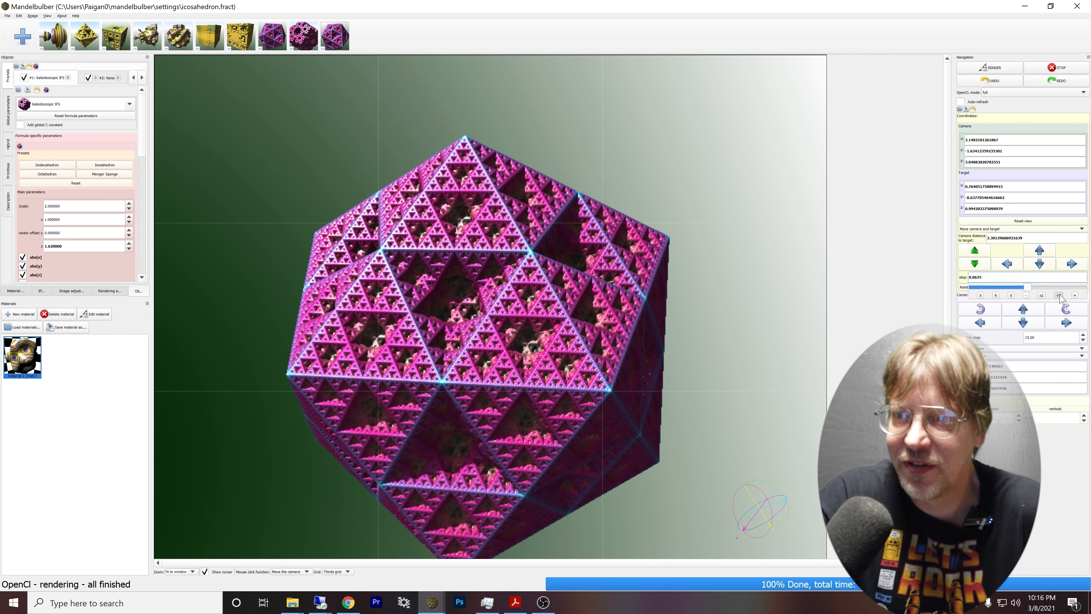
click(1010, 265)
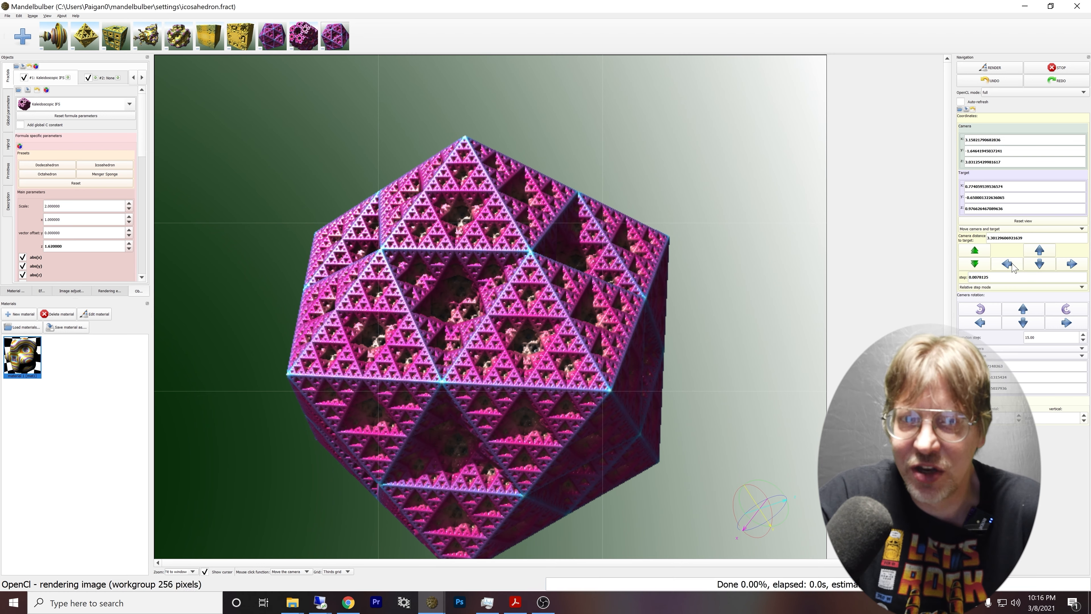
click(1010, 265)
click(1010, 265)
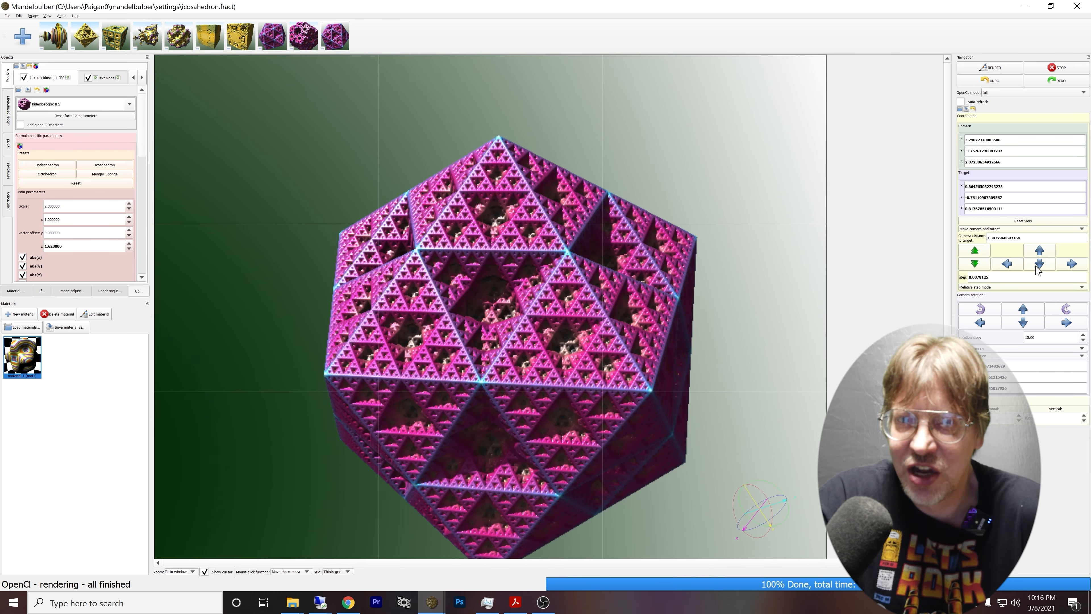
click(1040, 263)
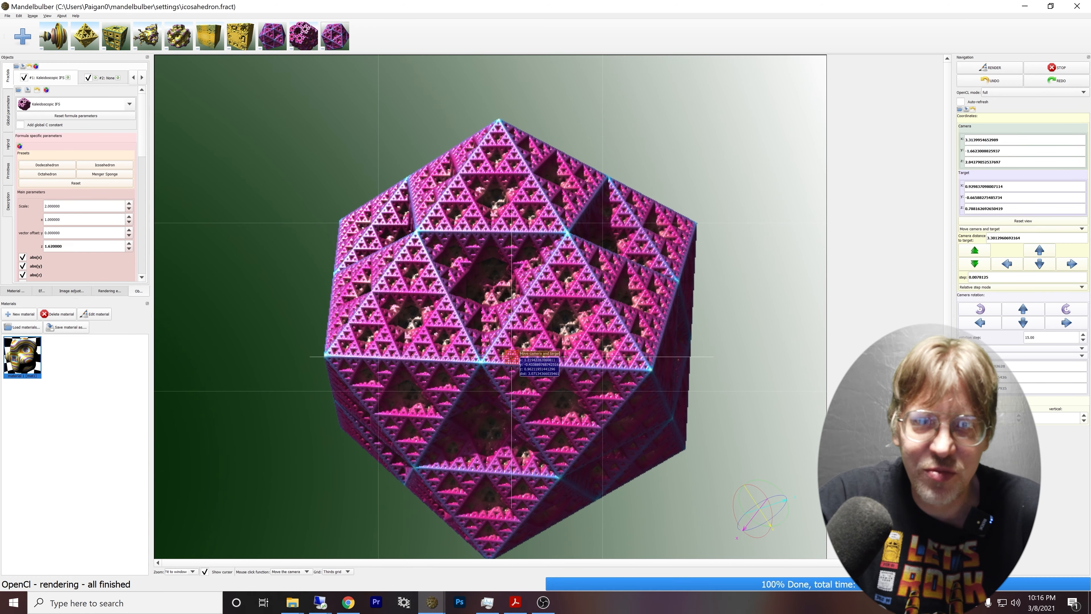
Shift the camera slightly left and change the icosahedron's viewing angle with a left roll and a free rotation.
click(494, 338)
click(494, 337)
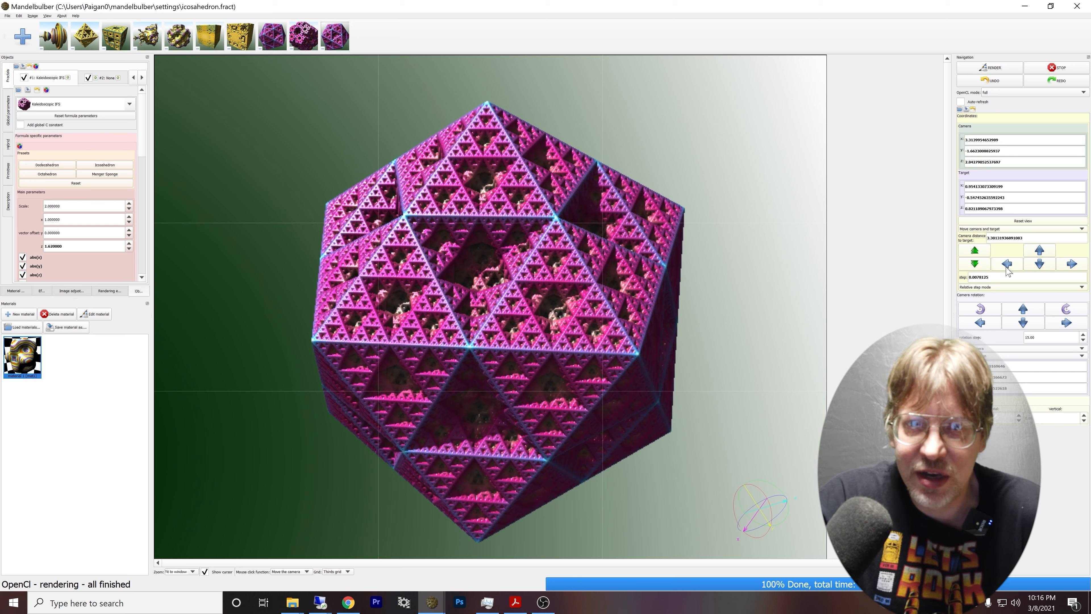
click(1006, 265)
click(1008, 265)
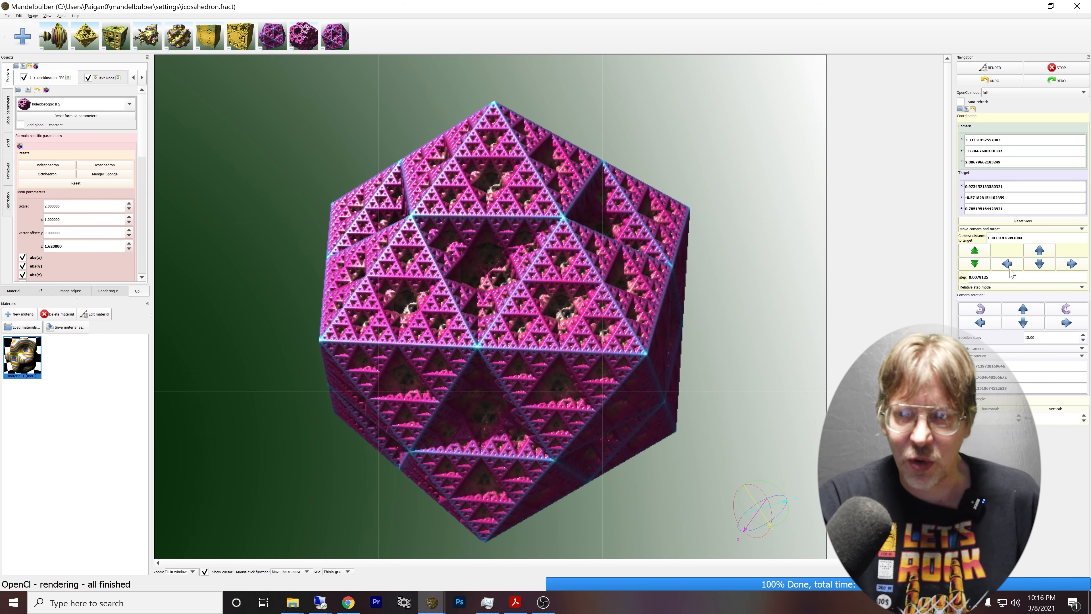
click(979, 309)
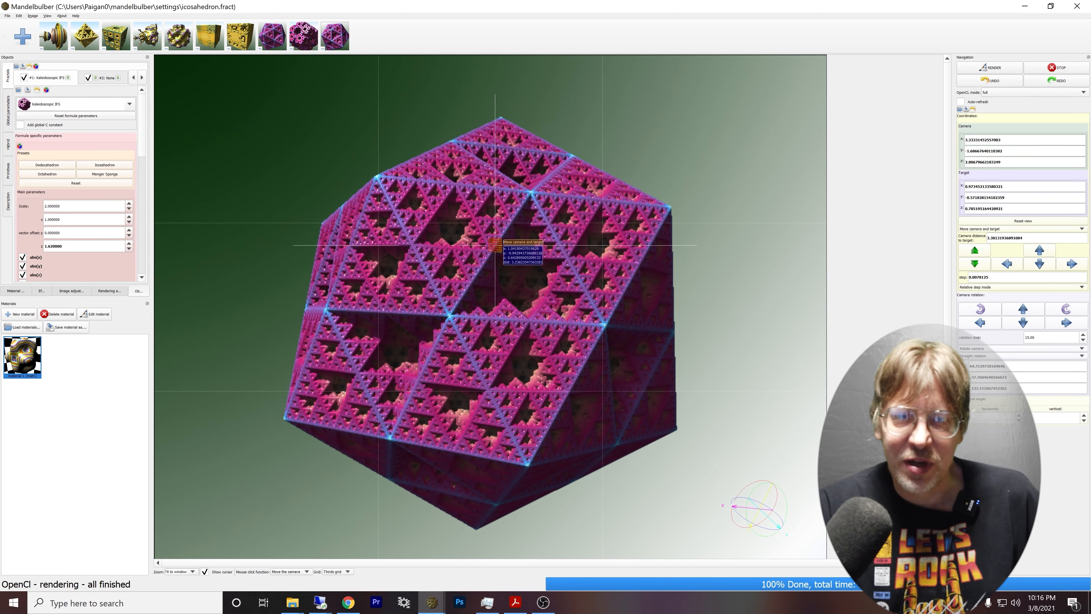
drag(495, 245, 709, 301)
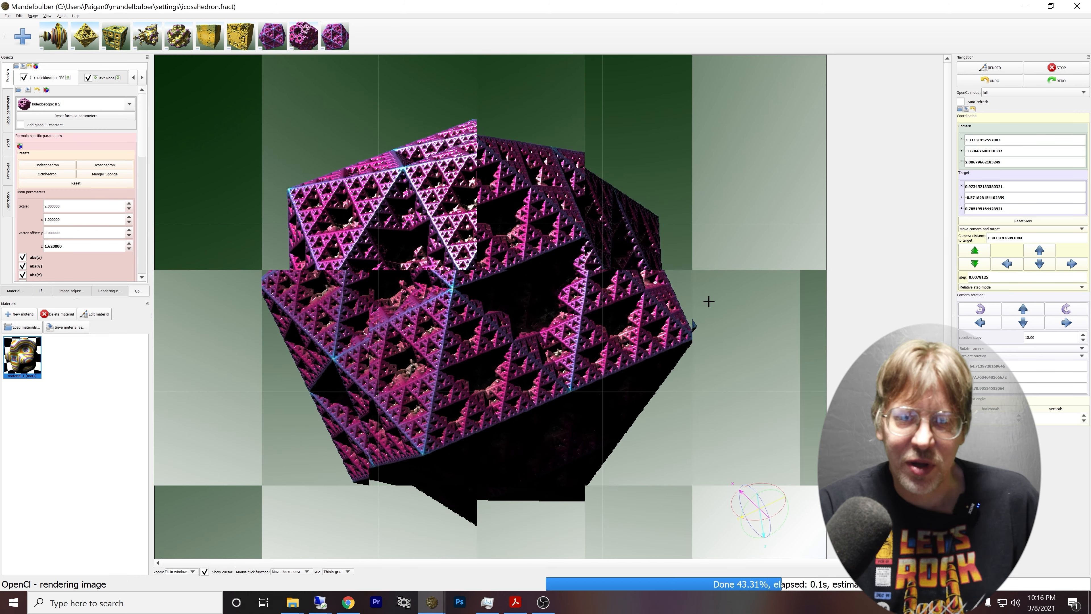
Switch to the Acrobat manual, read on through section 2.10 Load/Save/Copy/Paste, and switch back to Mandelbulber.
click(512, 607)
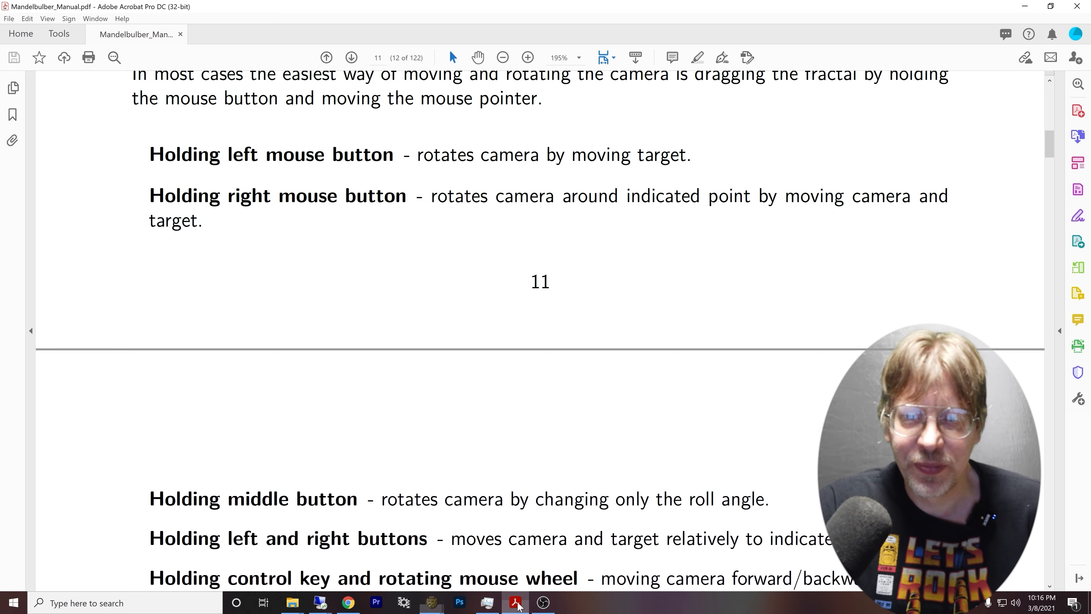
scroll(540, 498, down, 15)
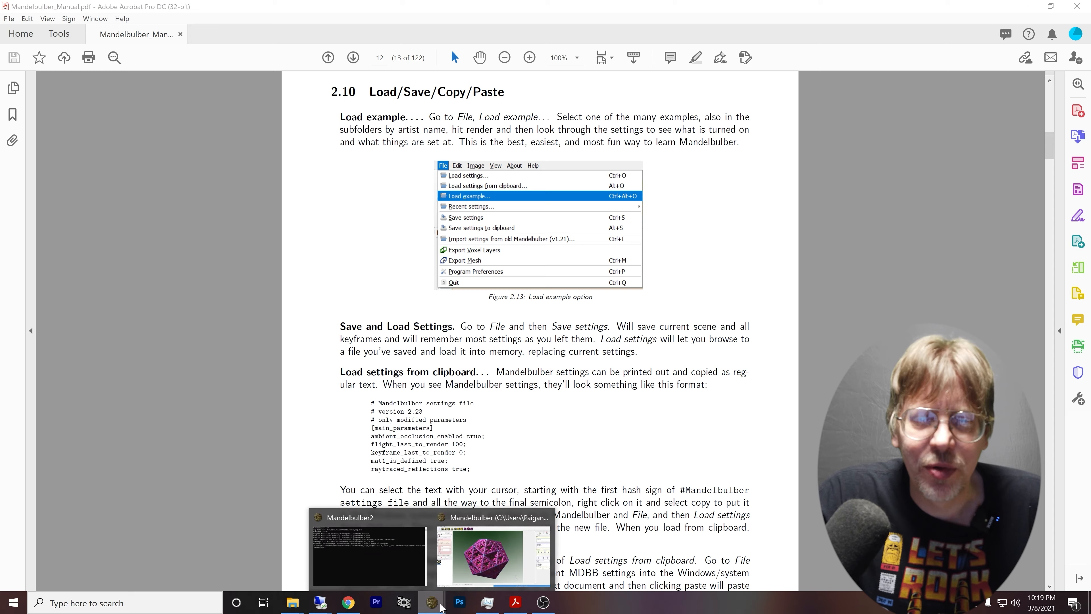
click(473, 573)
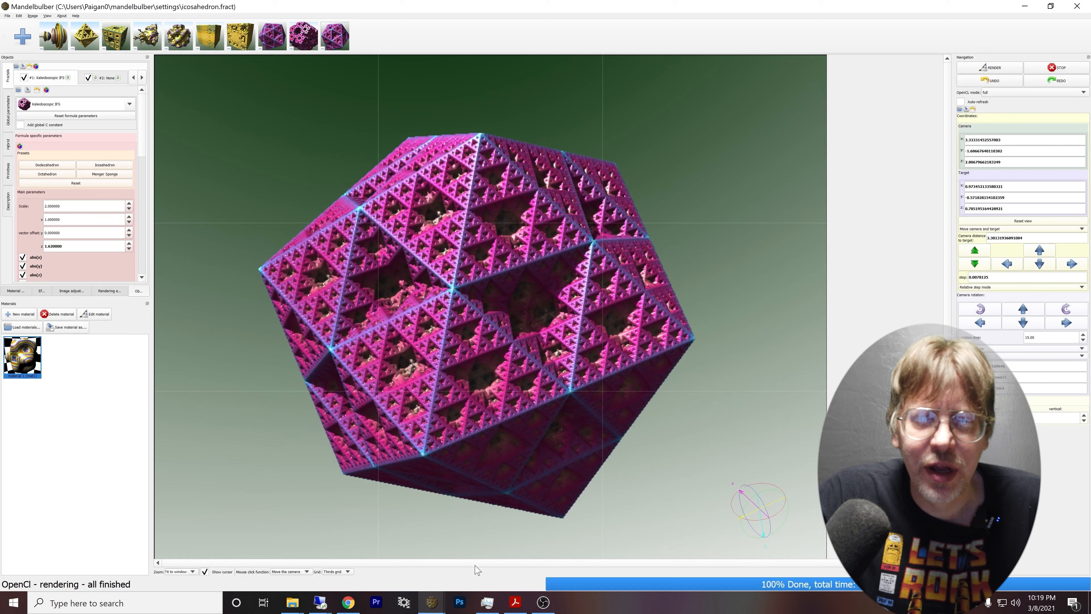
Open the dialog for loading example settings, enlarge it to show more files, and reposition it over the render.
click(7, 16)
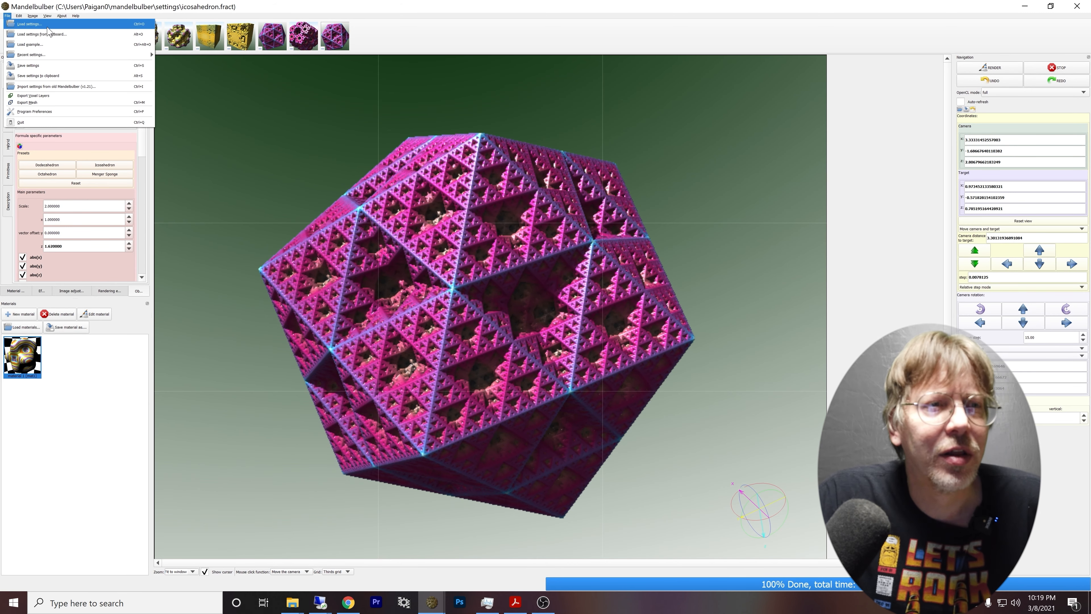
click(47, 44)
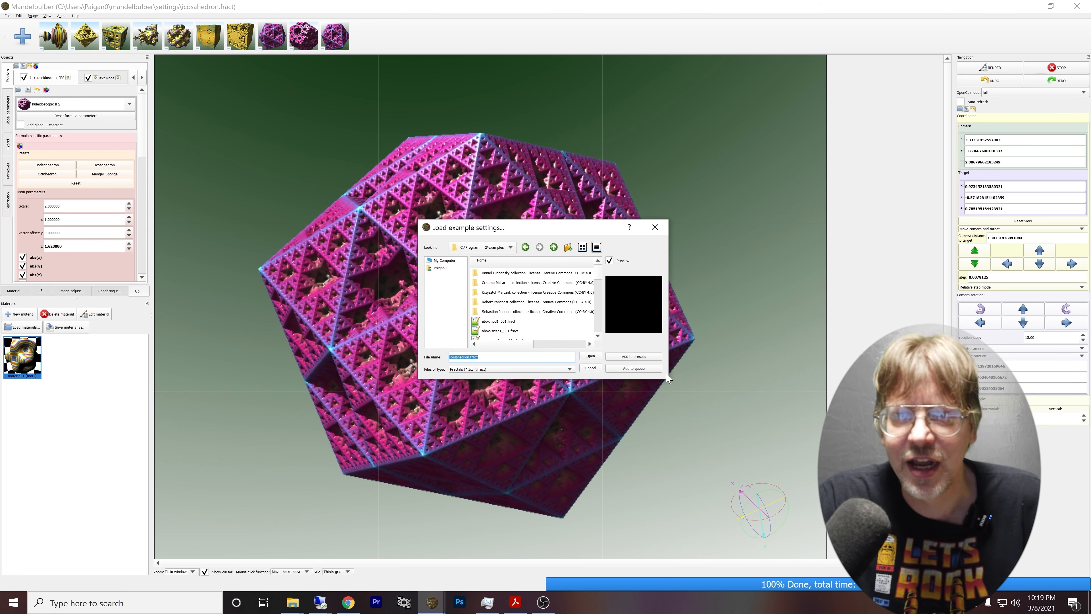
drag(665, 377, 900, 516)
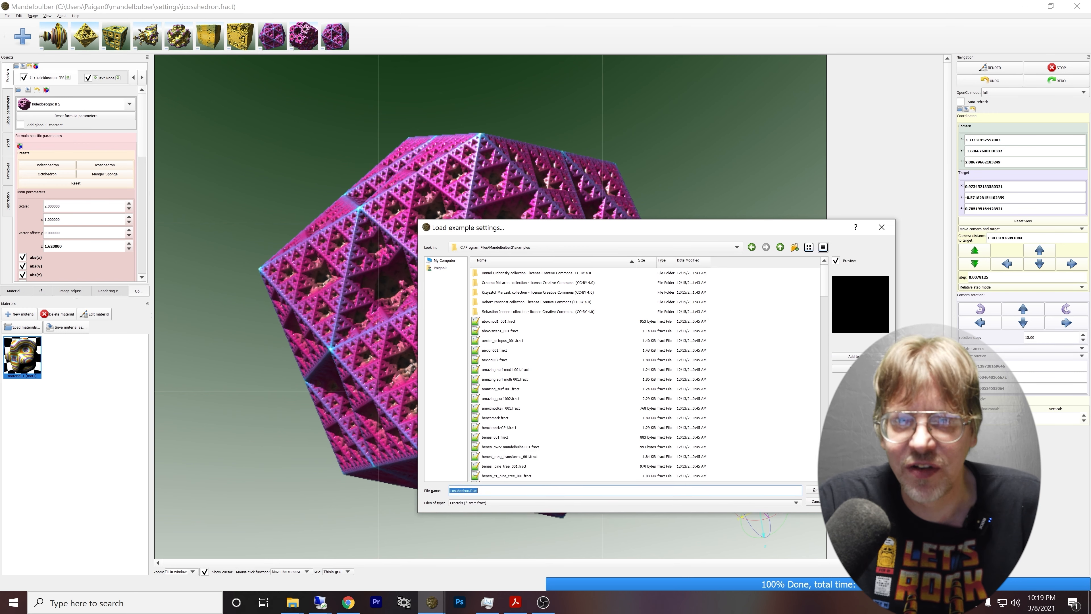
drag(796, 229, 675, 148)
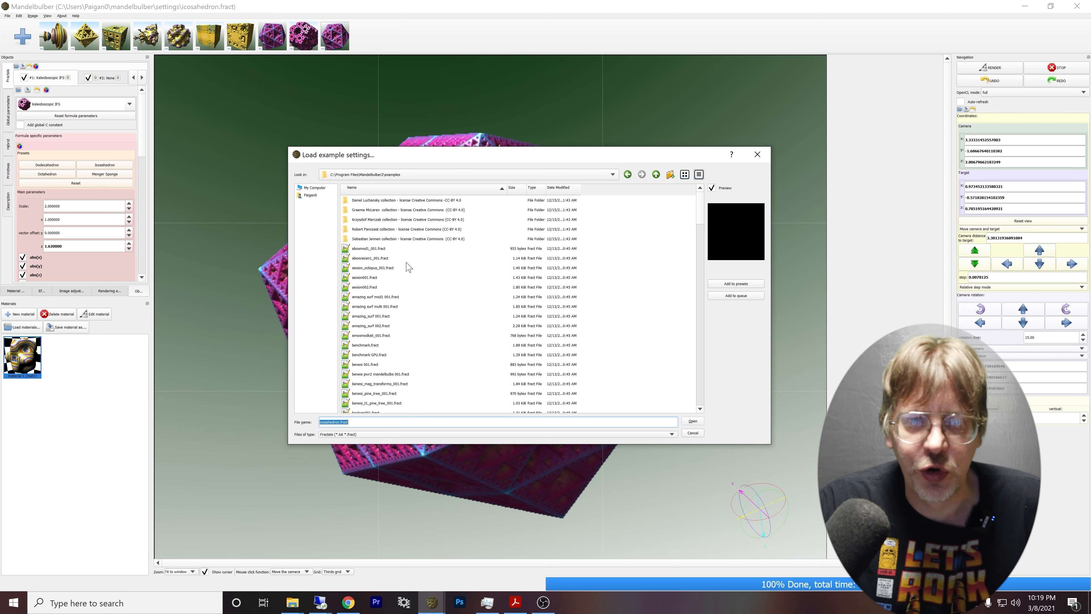
Browse the examples folder, look inside the third artist's collection, and return to the parent folder.
scroll(394, 199, down, 15)
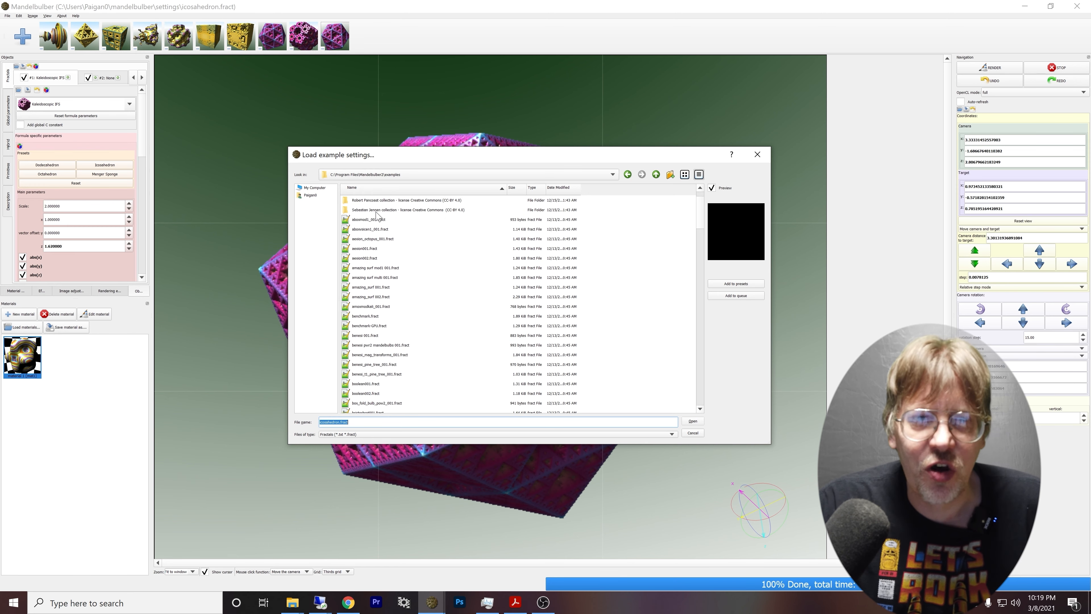
scroll(394, 320, down, 15)
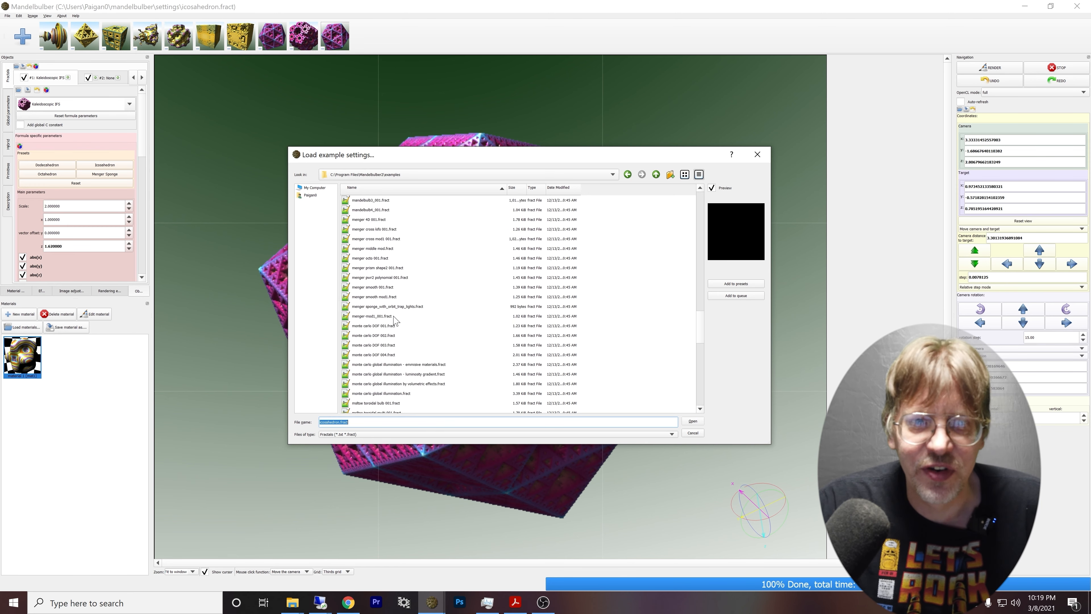
scroll(392, 320, up, 20)
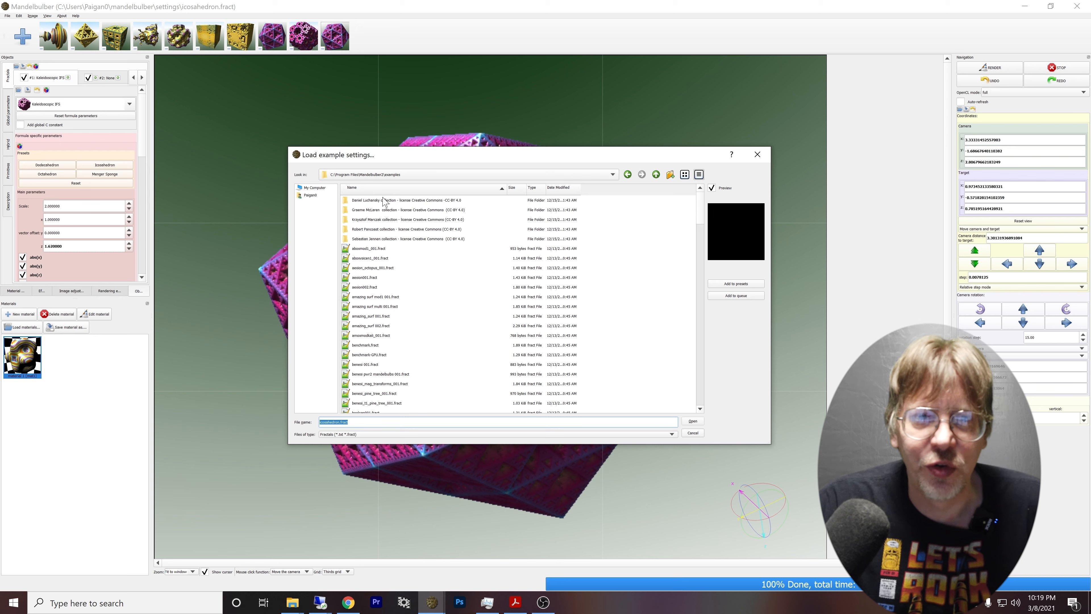
click(380, 221)
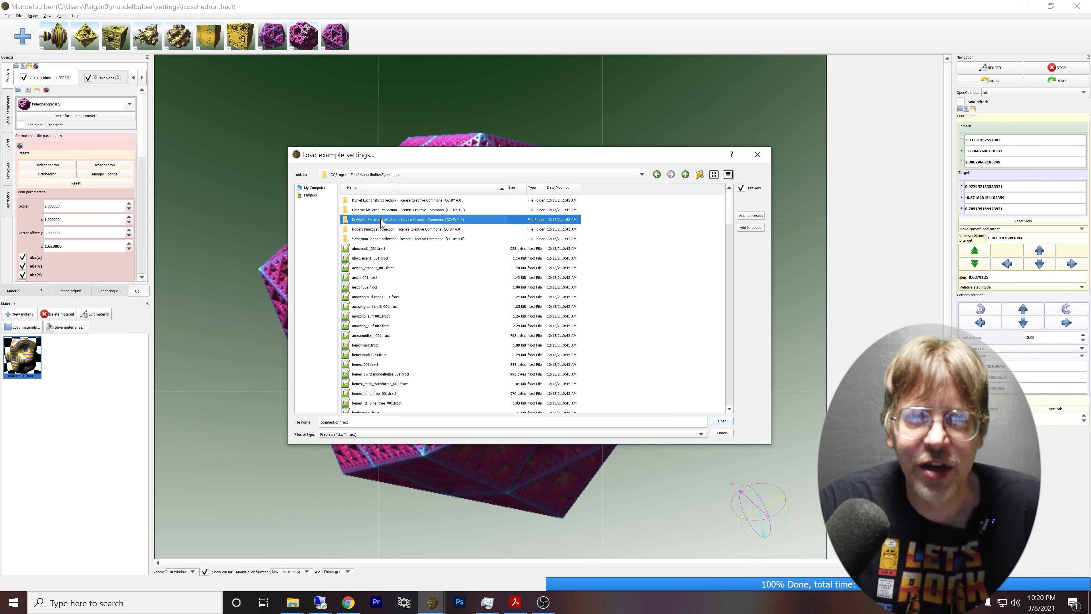
double_click(381, 220)
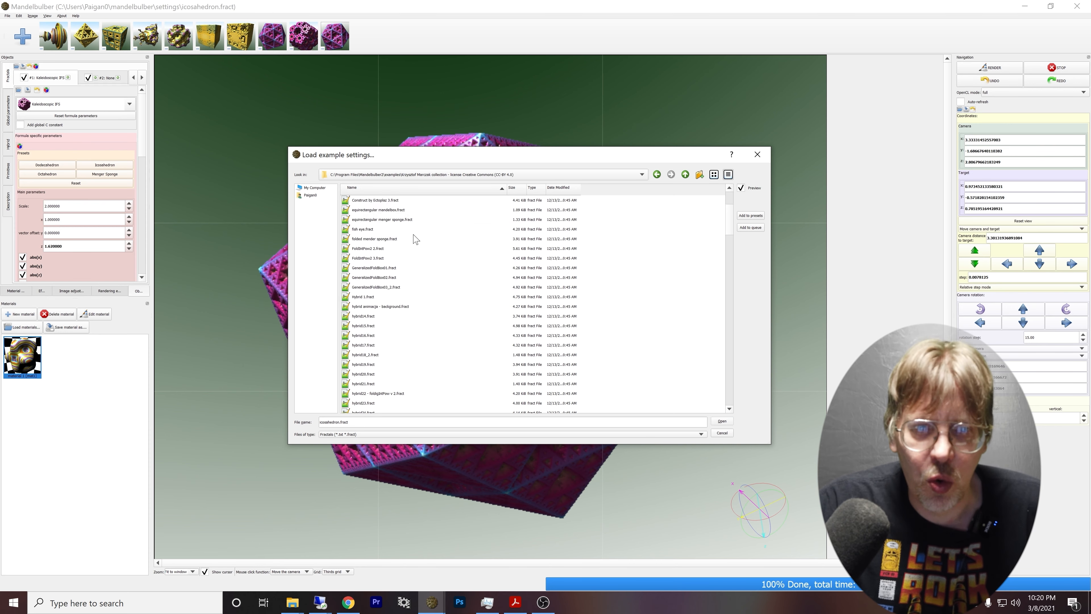
click(686, 175)
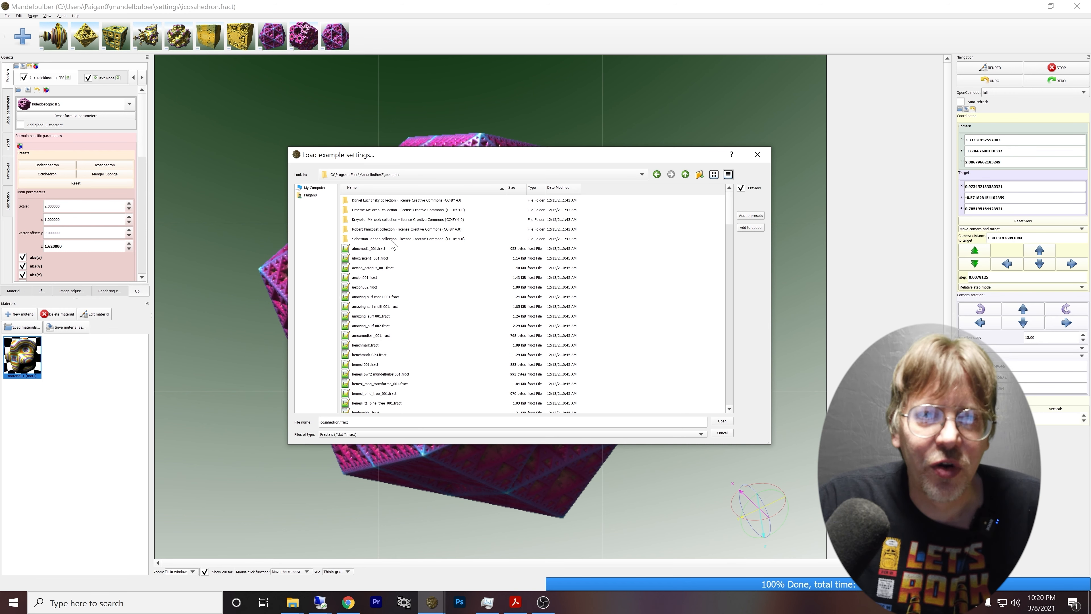
Browse the second artist's collection and preview several examples, including abox_cylinder, transfDiagonalFold - asurf and sphere_invert_menger_sponge.
double_click(380, 211)
click(381, 211)
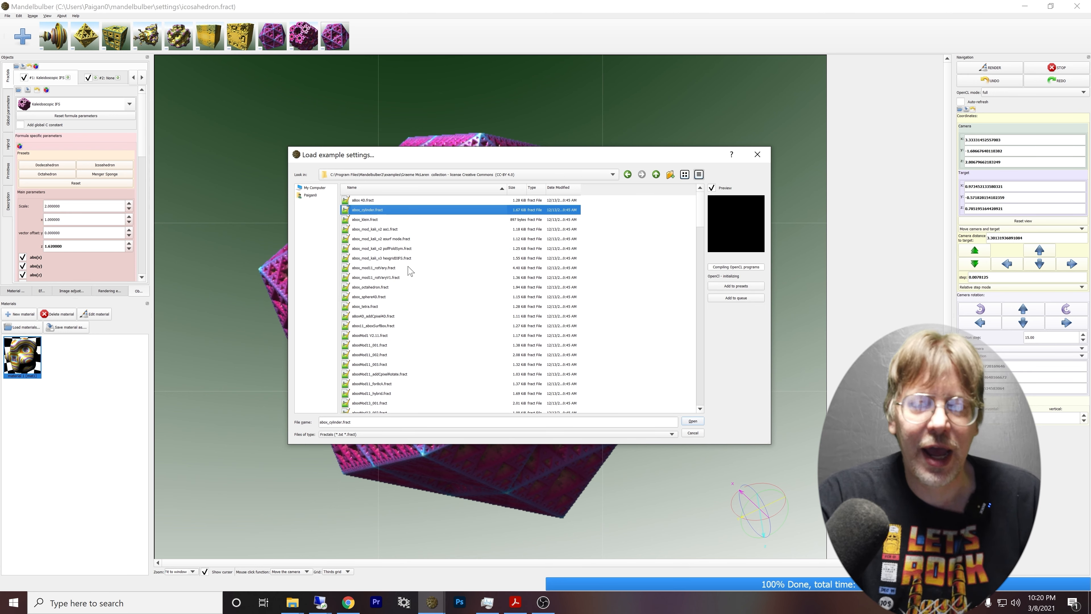
scroll(413, 267, down, 20)
scroll(423, 252, down, 15)
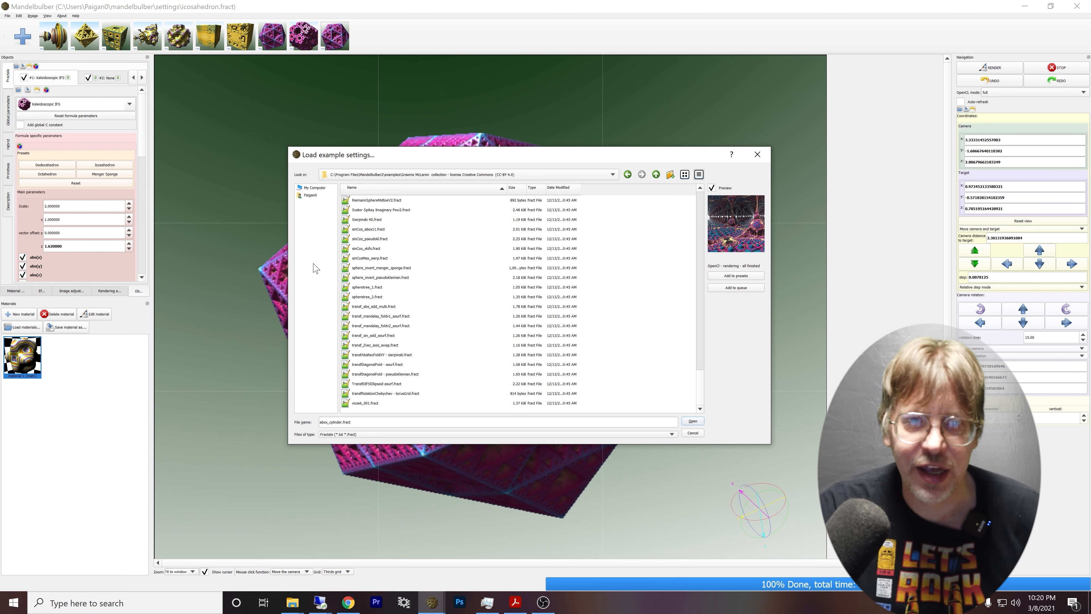
click(360, 297)
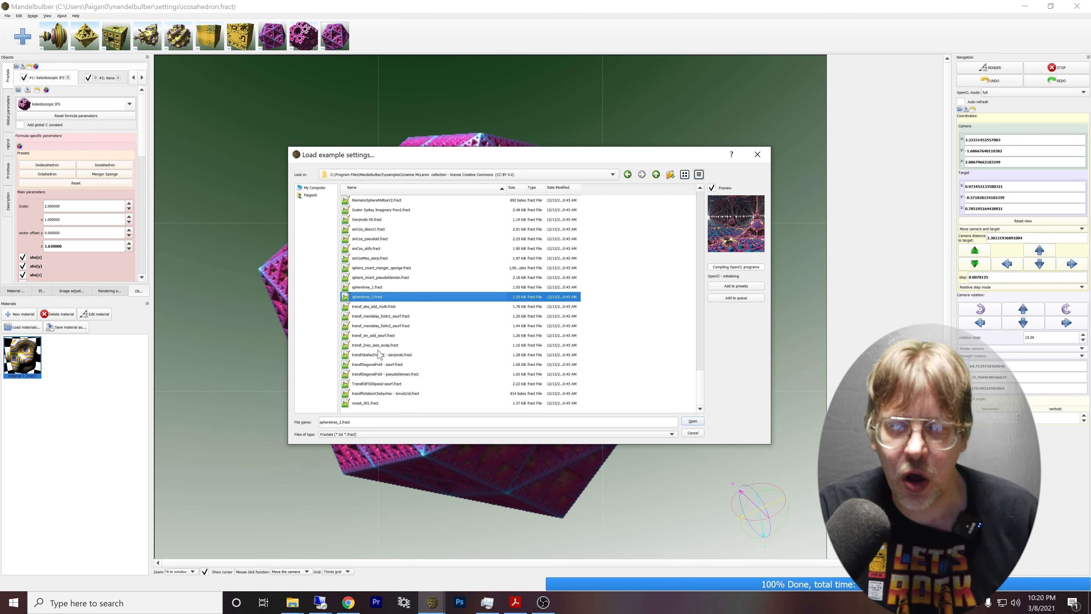
click(383, 365)
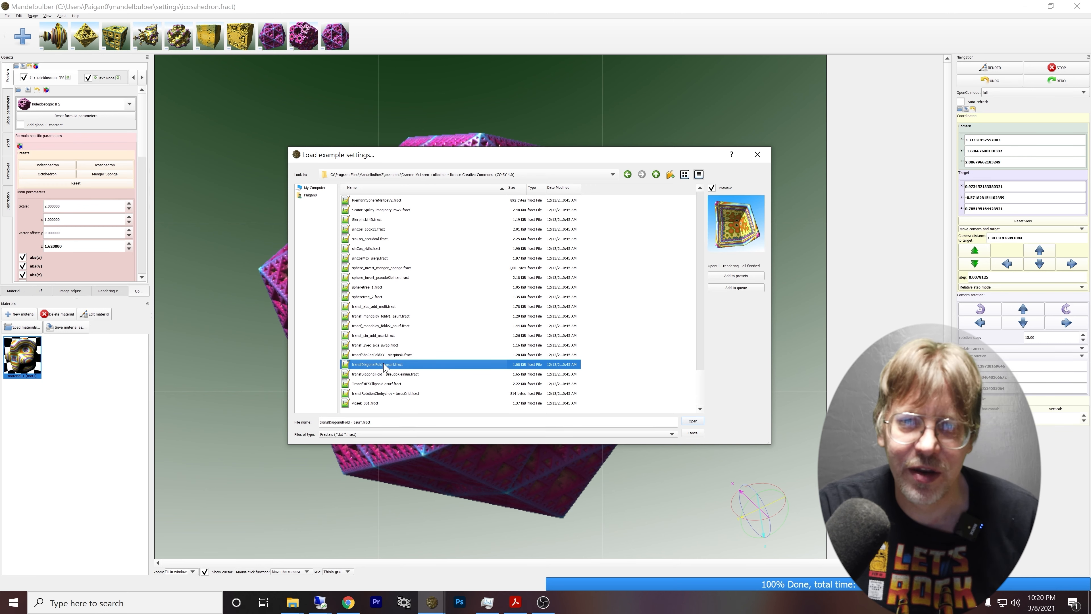
click(388, 271)
scroll(395, 275, up, 10)
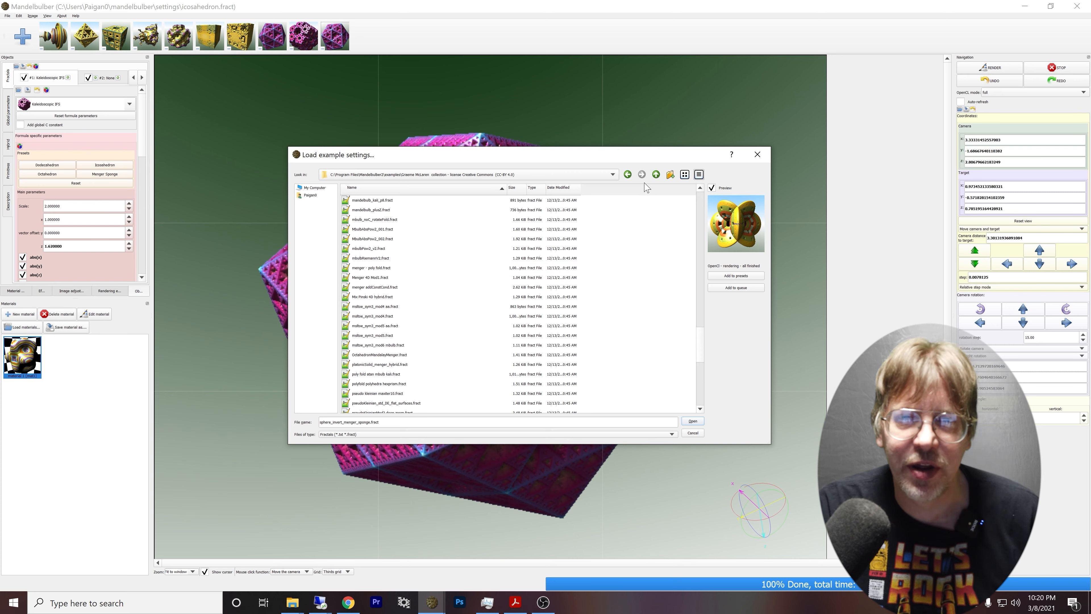
Load abox_cylinder.fract from the second artist's example collection and render it.
click(656, 174)
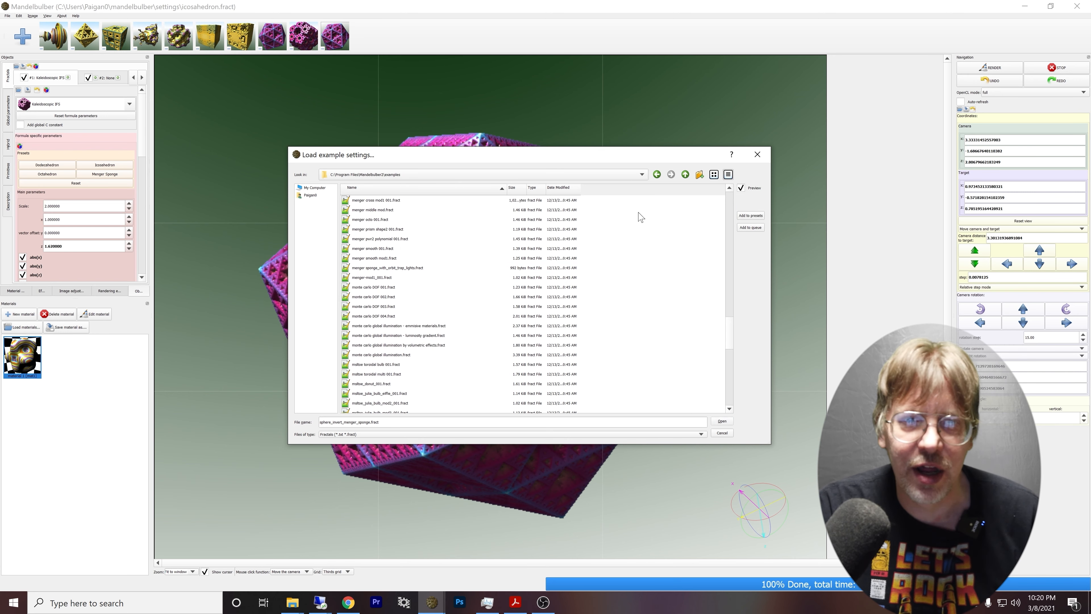
scroll(396, 264, up, 15)
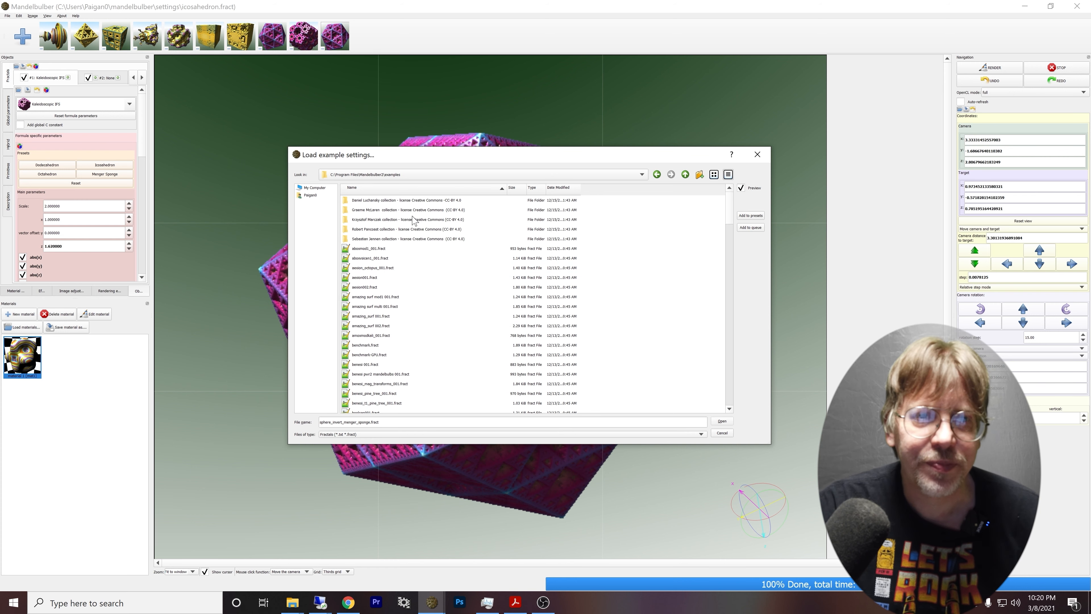
double_click(379, 211)
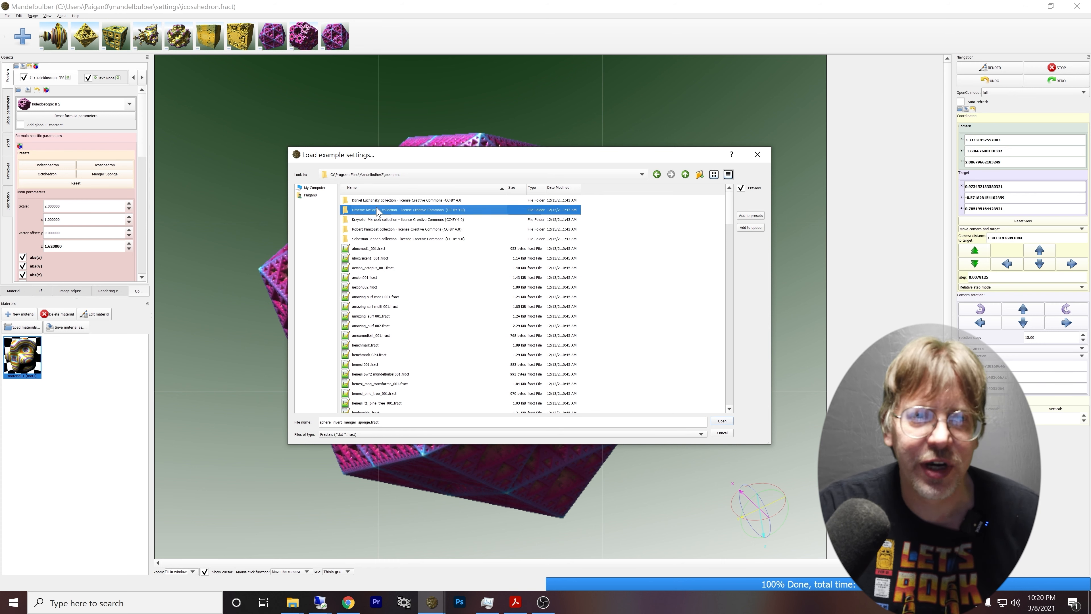
click(380, 211)
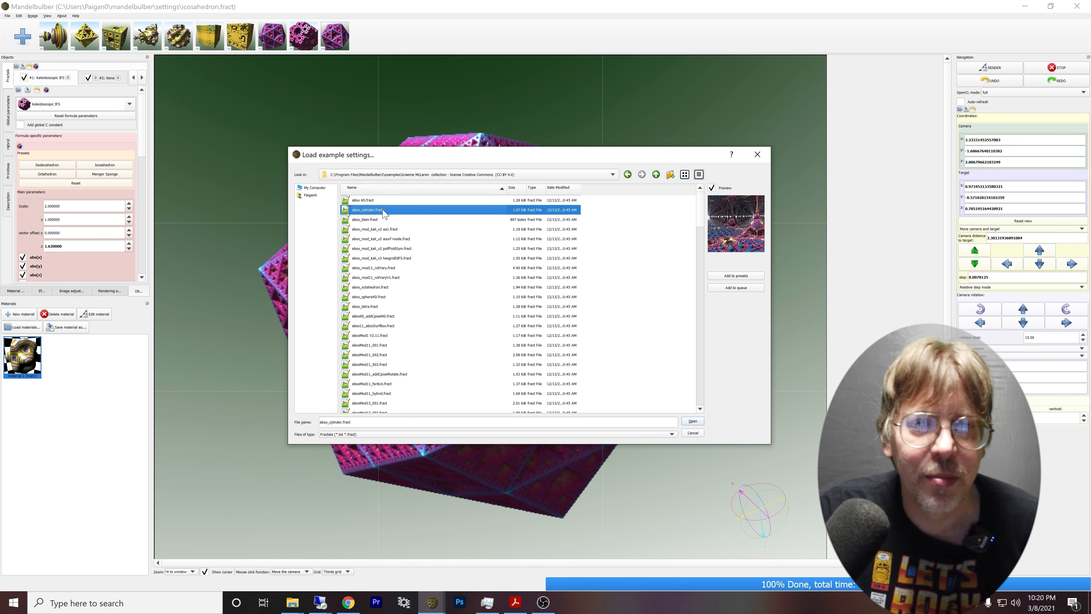
click(691, 422)
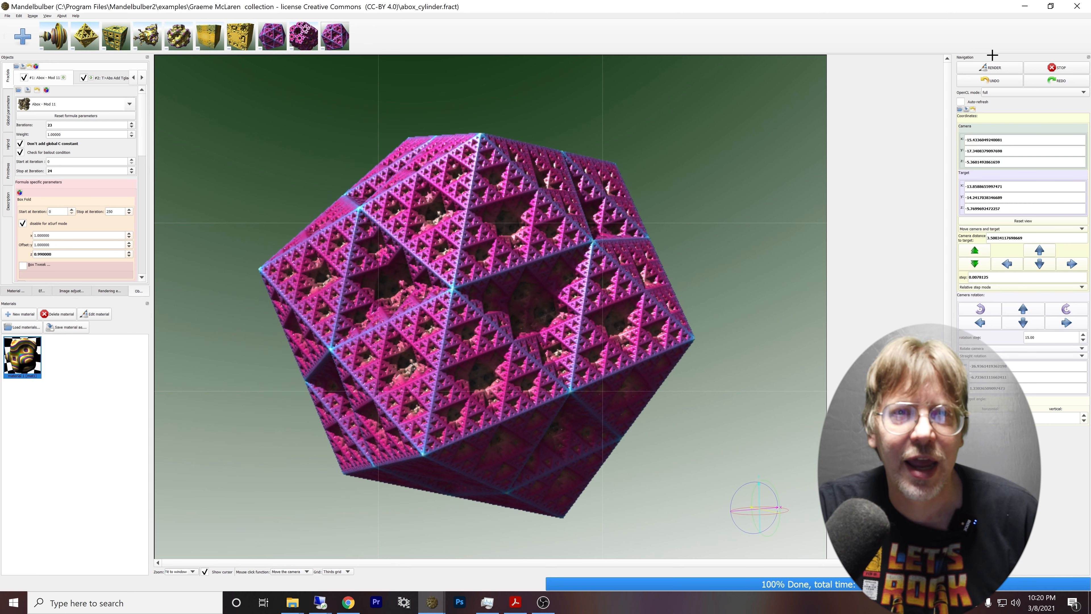
click(988, 69)
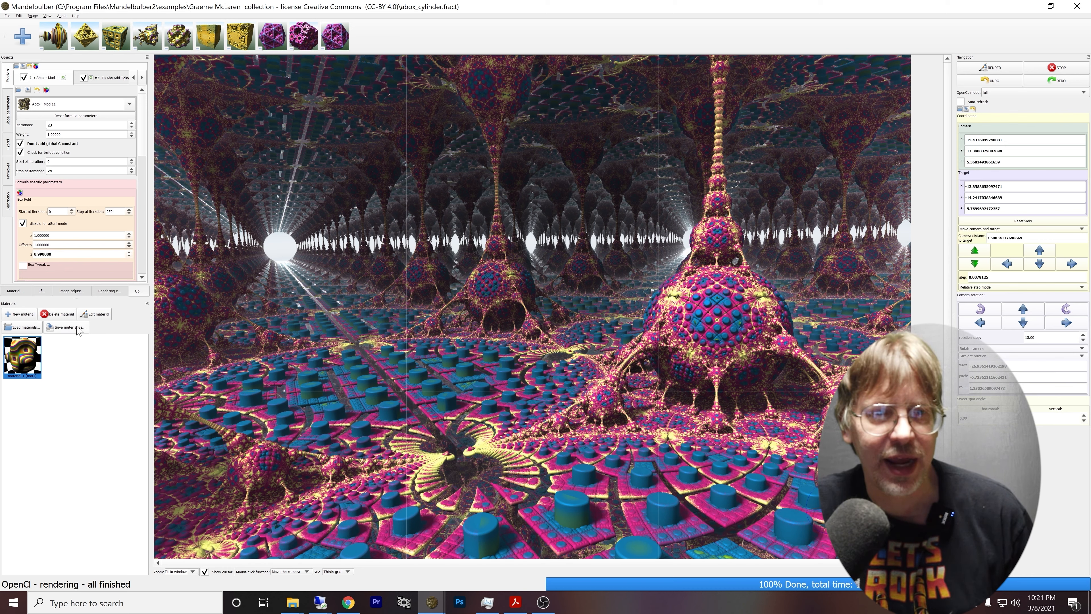
Examine the loaded example's image adjustments and its volumetric, ray-tracing and light effect settings.
click(71, 291)
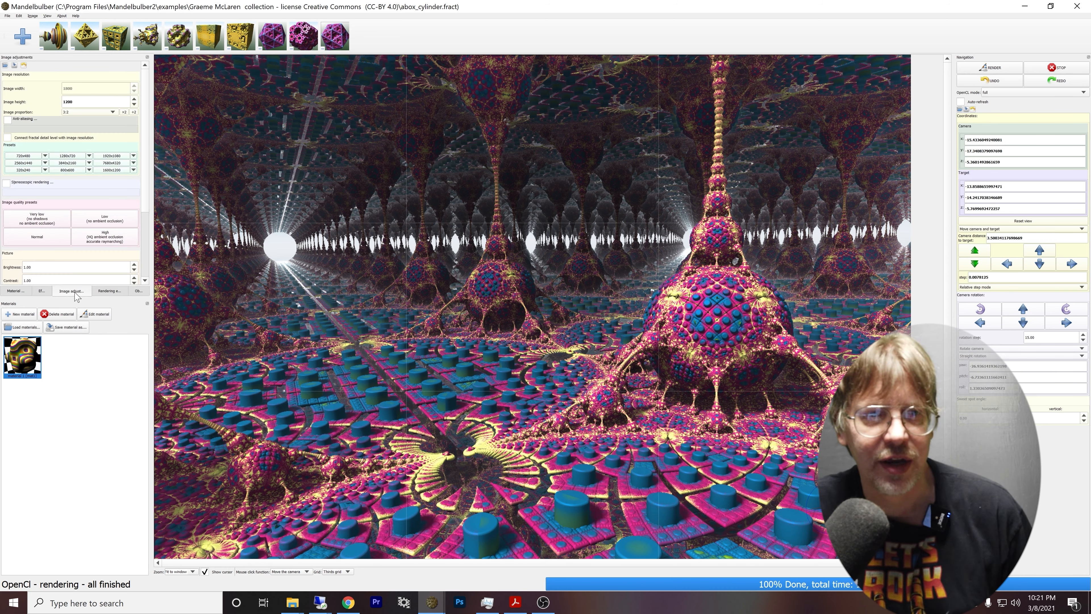
click(42, 291)
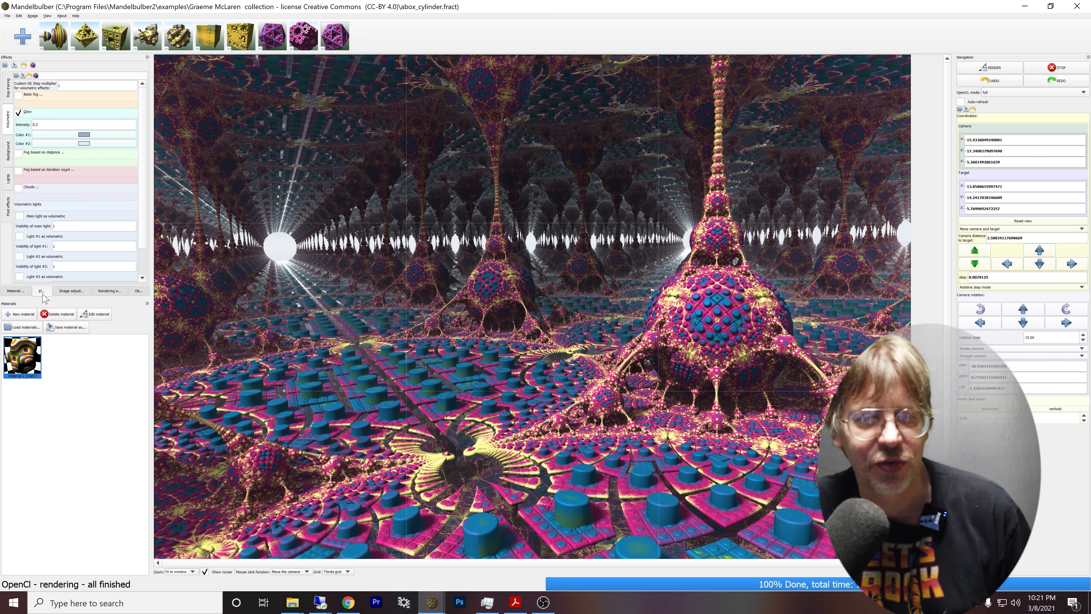
click(9, 90)
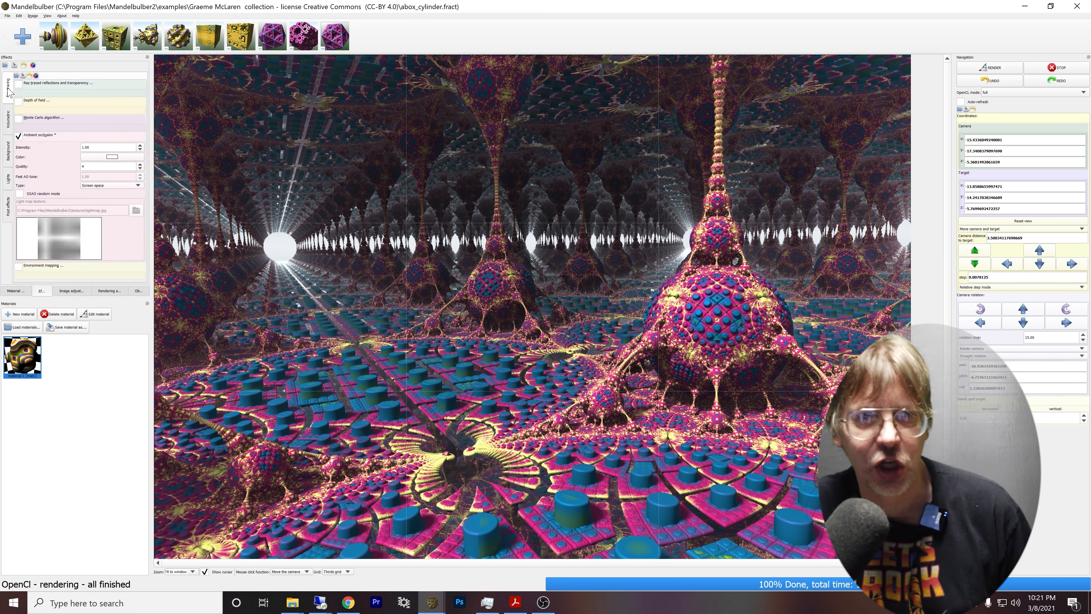
click(8, 179)
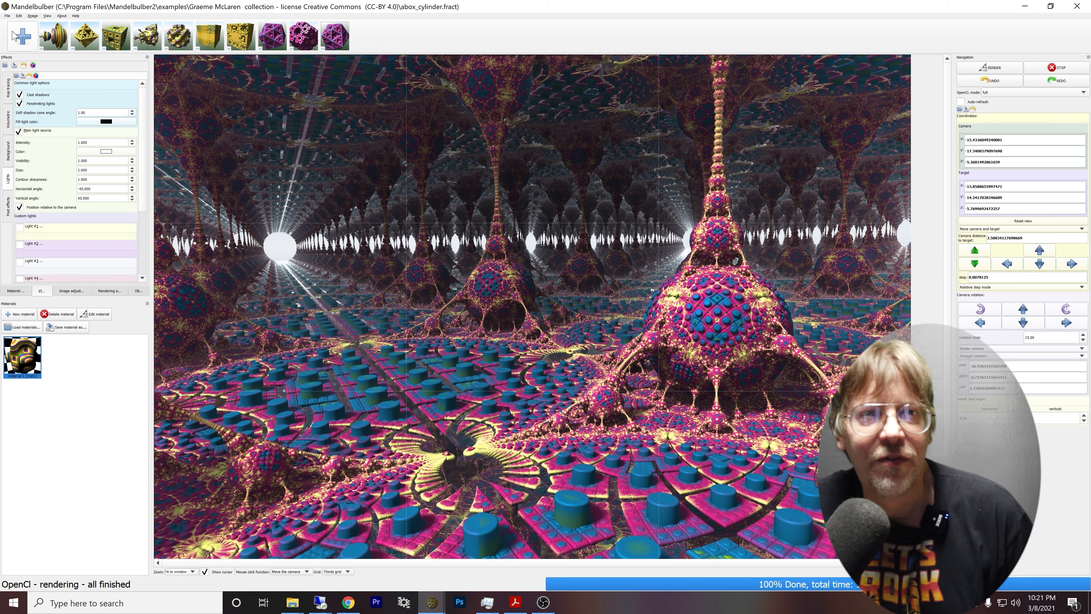
Load the aboxmod1_001.fract example from the main examples folder and render it.
click(9, 16)
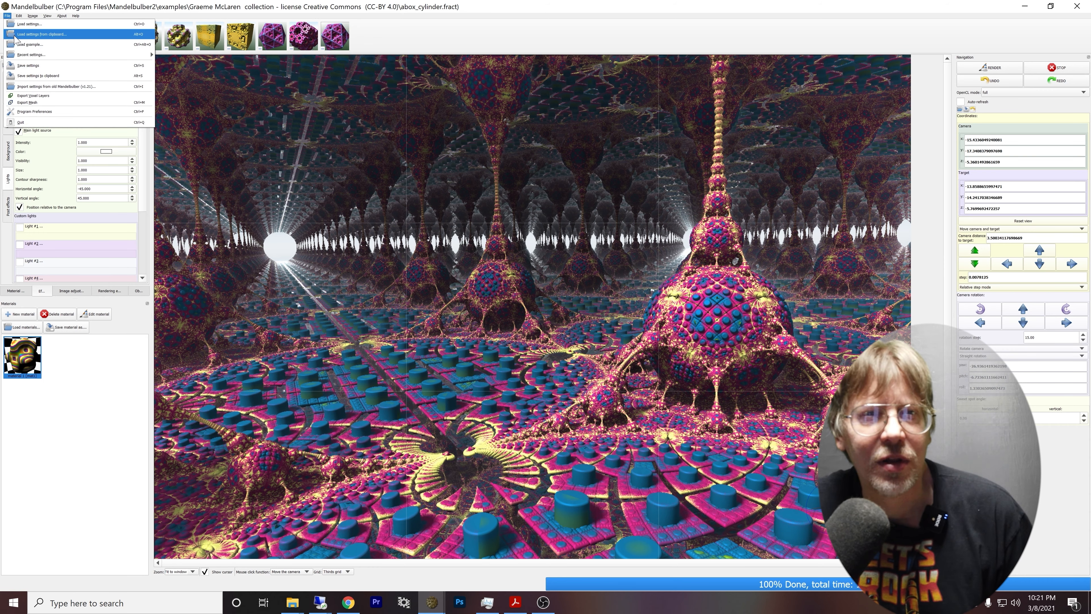
click(30, 44)
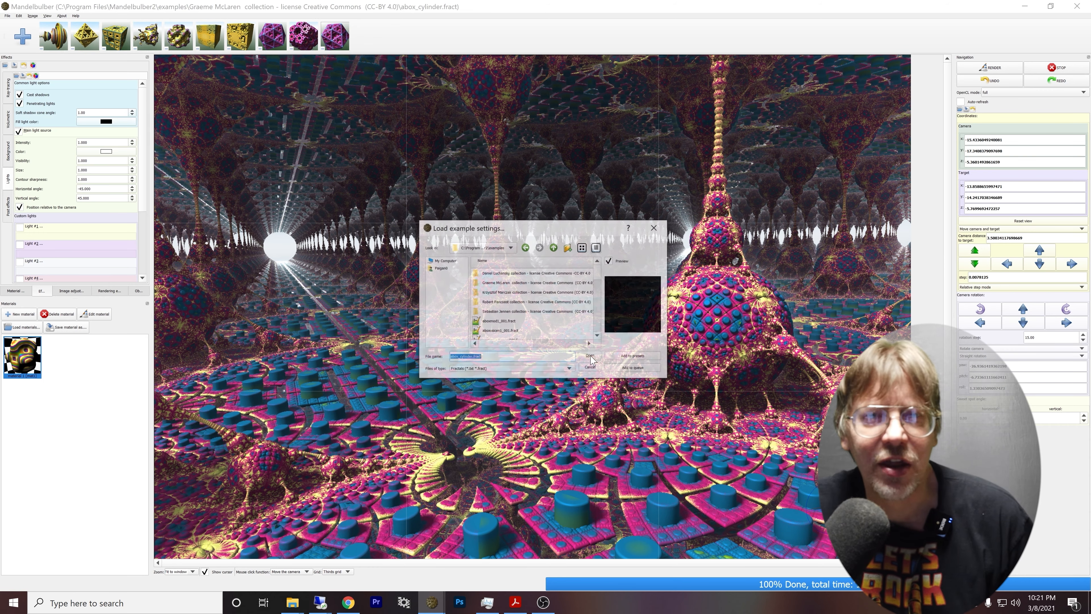
click(511, 320)
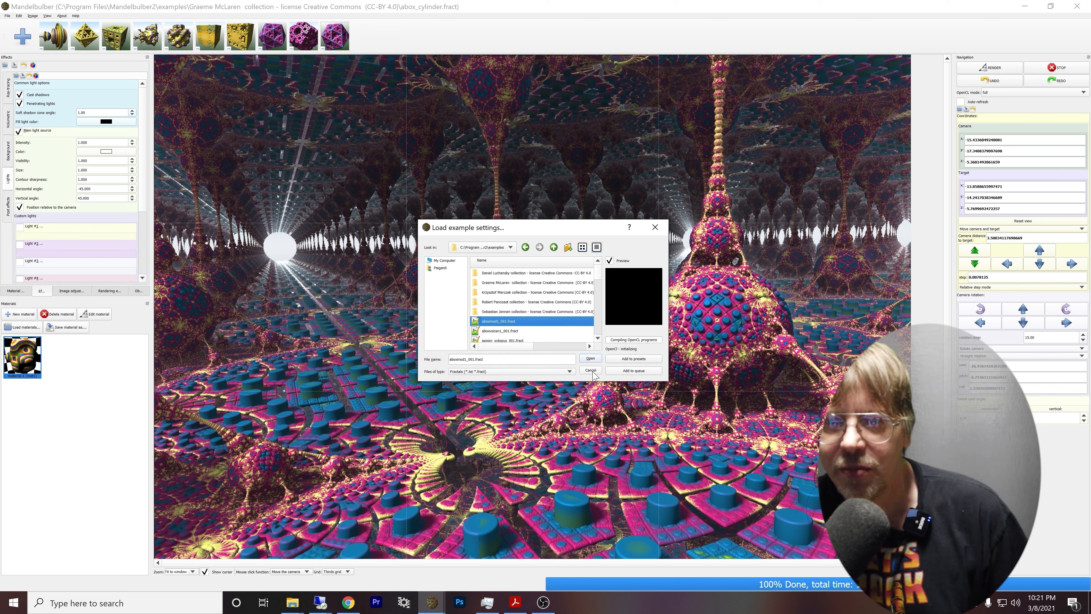
click(590, 359)
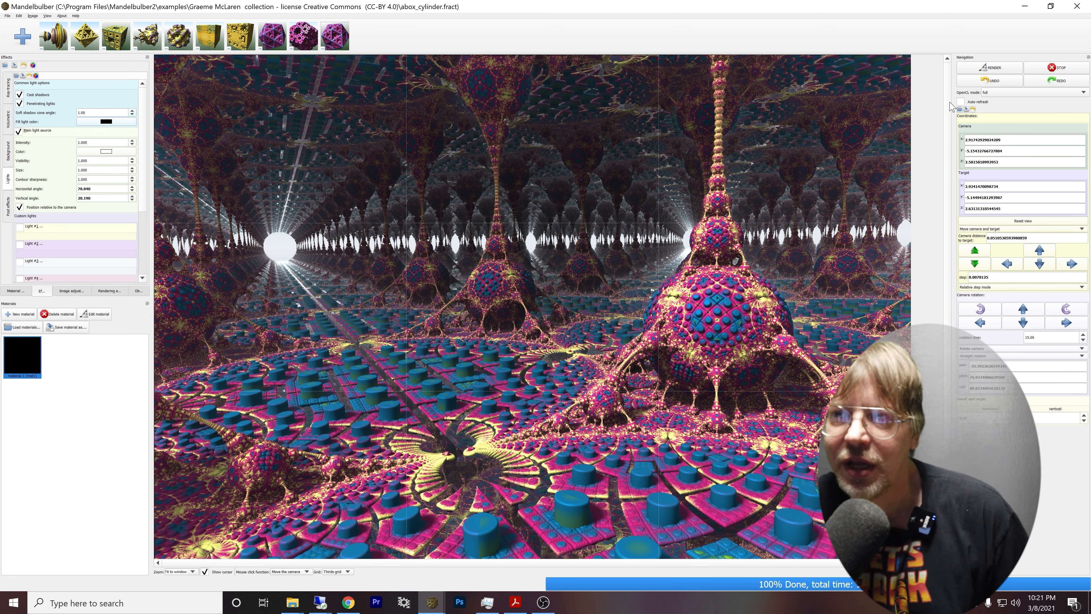
click(991, 68)
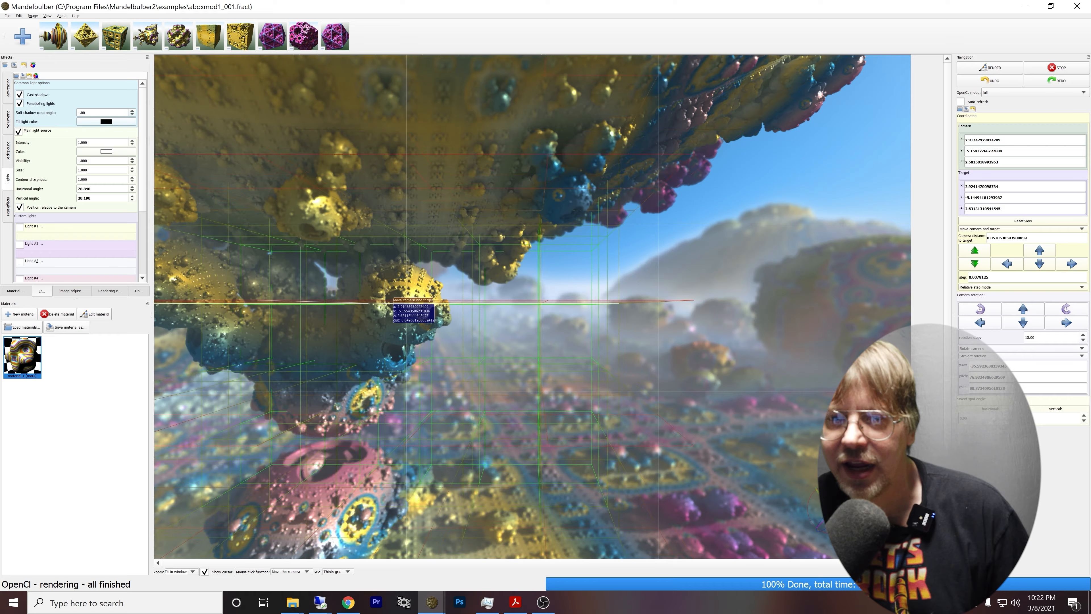
Turn and move the camera through the aboxmod1_001 scene toward successive indicated points.
click(475, 320)
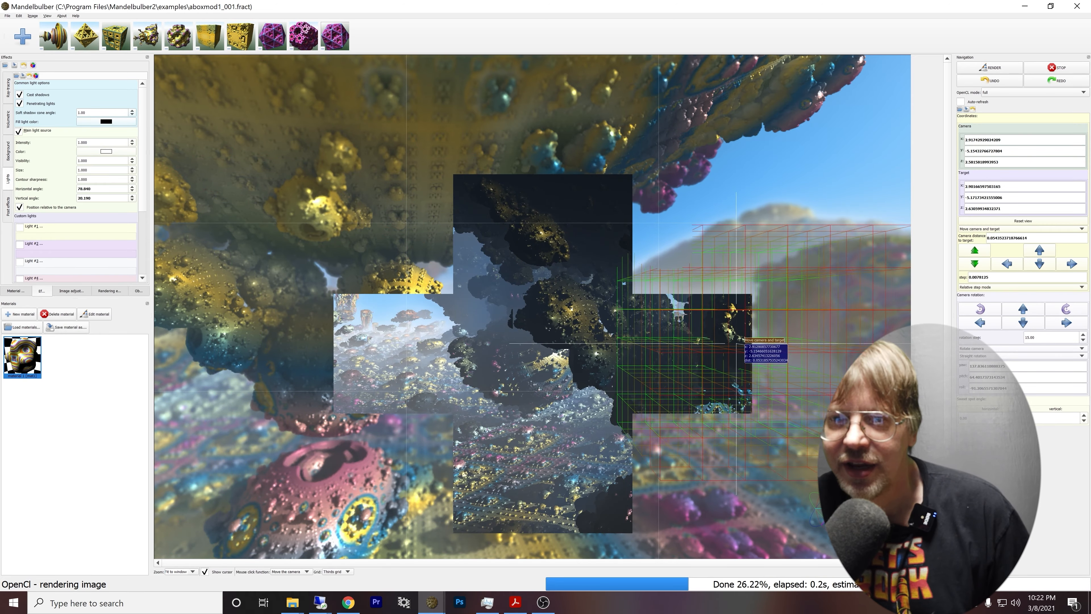
click(733, 332)
click(784, 303)
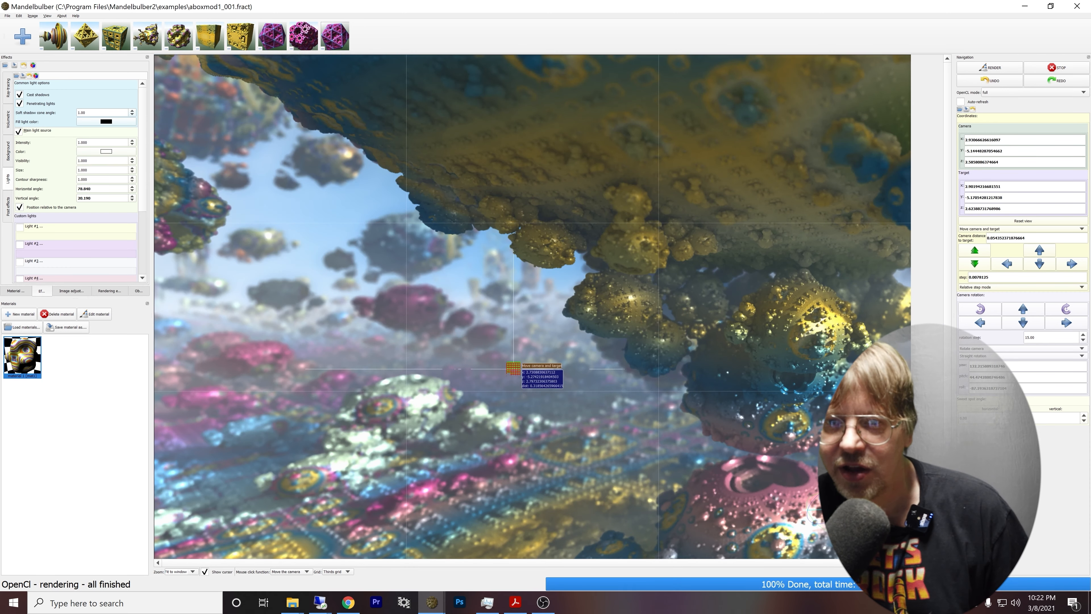
Move the camera closer to the indicated point in the hazy area below the floating shapes.
click(517, 373)
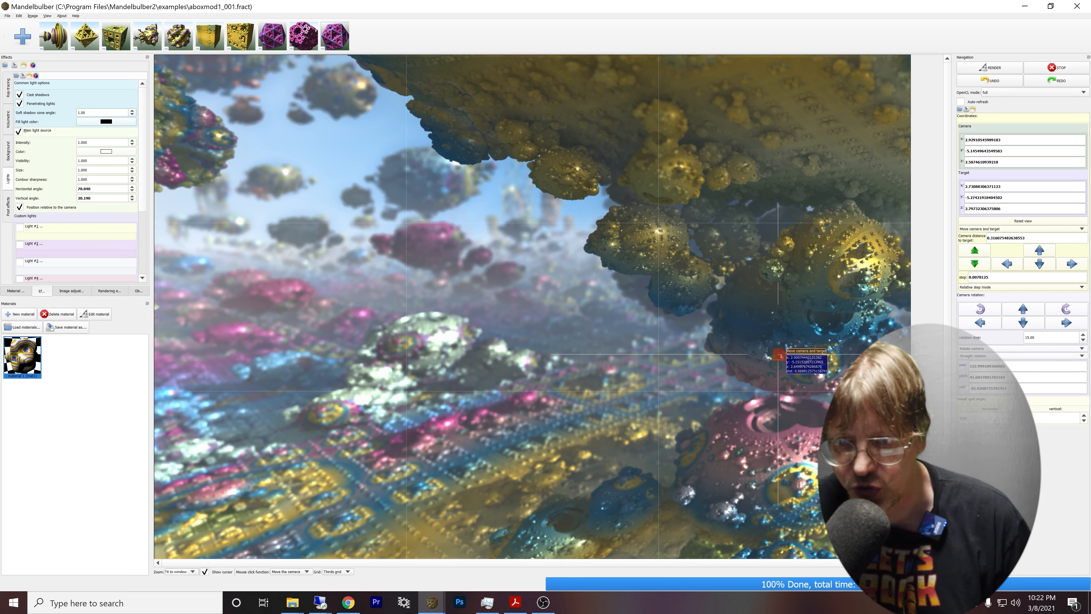
Switch to the manual in Acrobat and read section 2.10 on saving and loading settings.
click(515, 602)
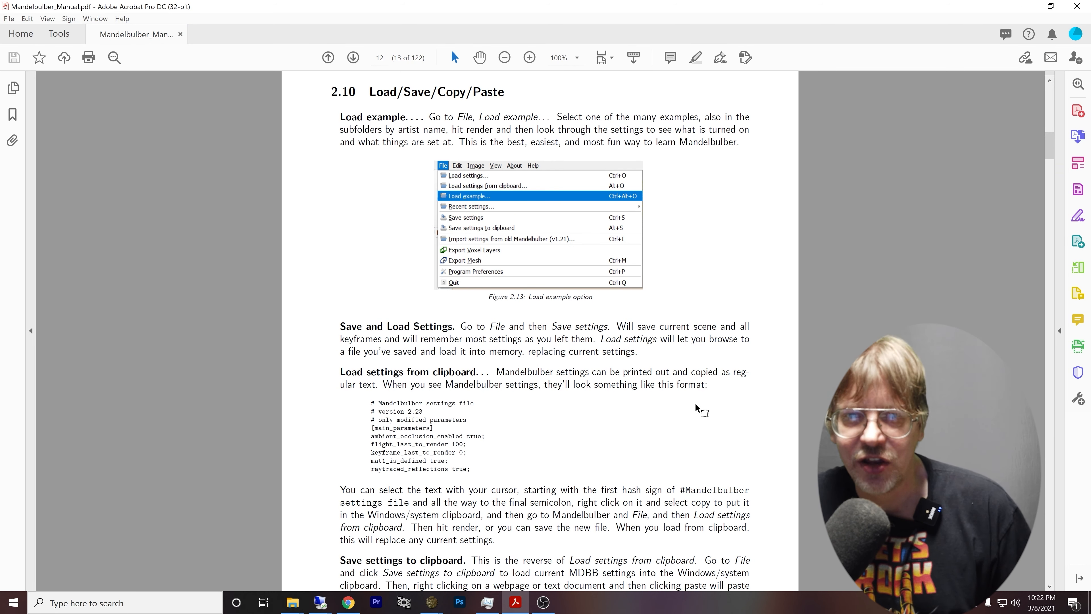
scroll(703, 406, down, 1)
scroll(722, 408, down, 1)
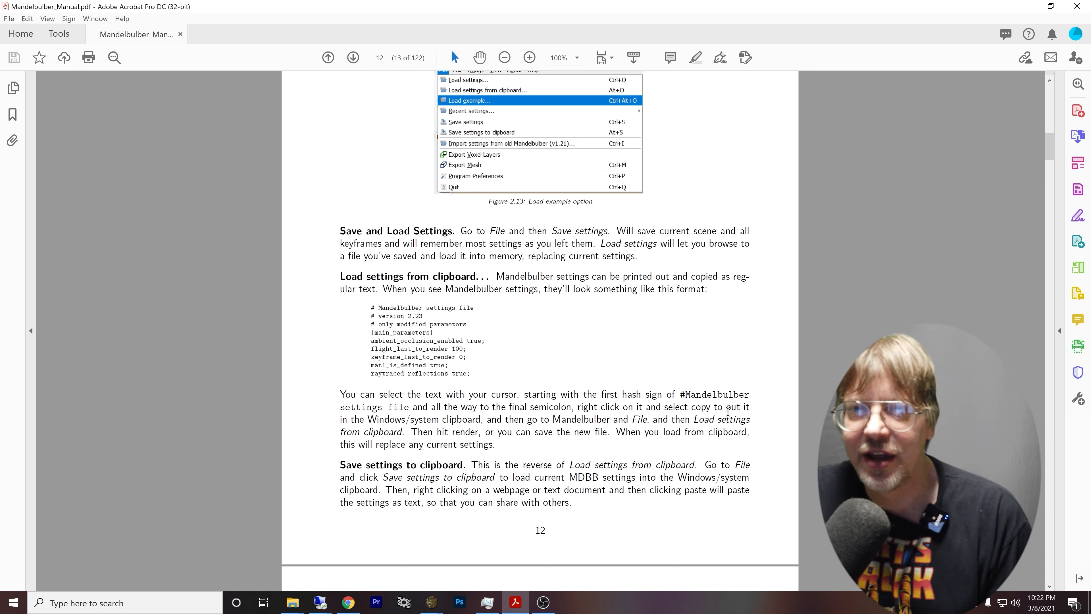
scroll(726, 391, up, 2)
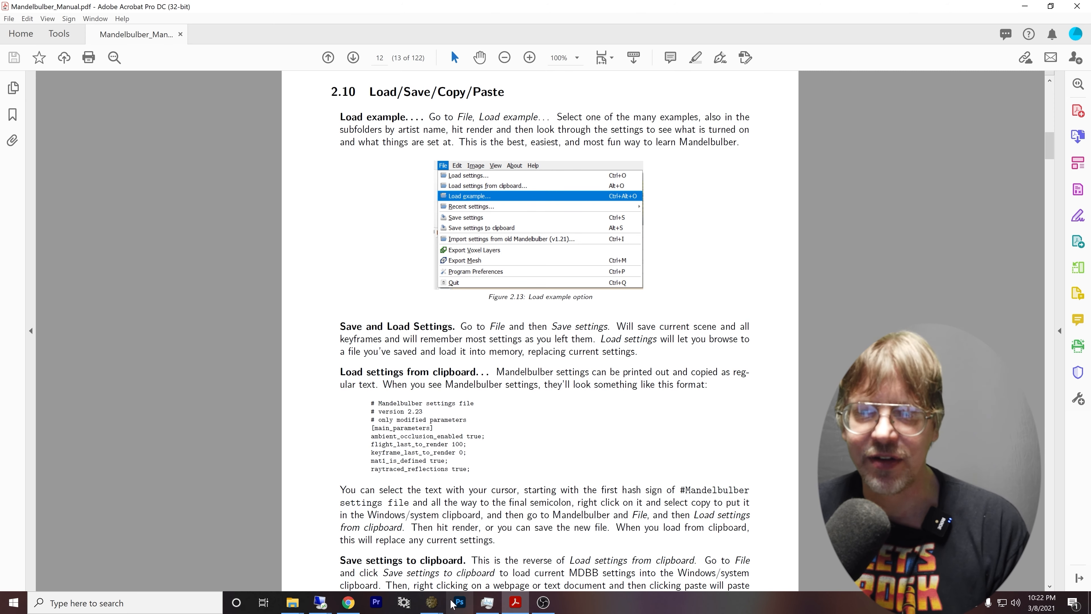
Switch back to Mandelbulber, start saving the current settings to a file, and enlarge the save dialog.
mouse_move(432, 602)
click(491, 568)
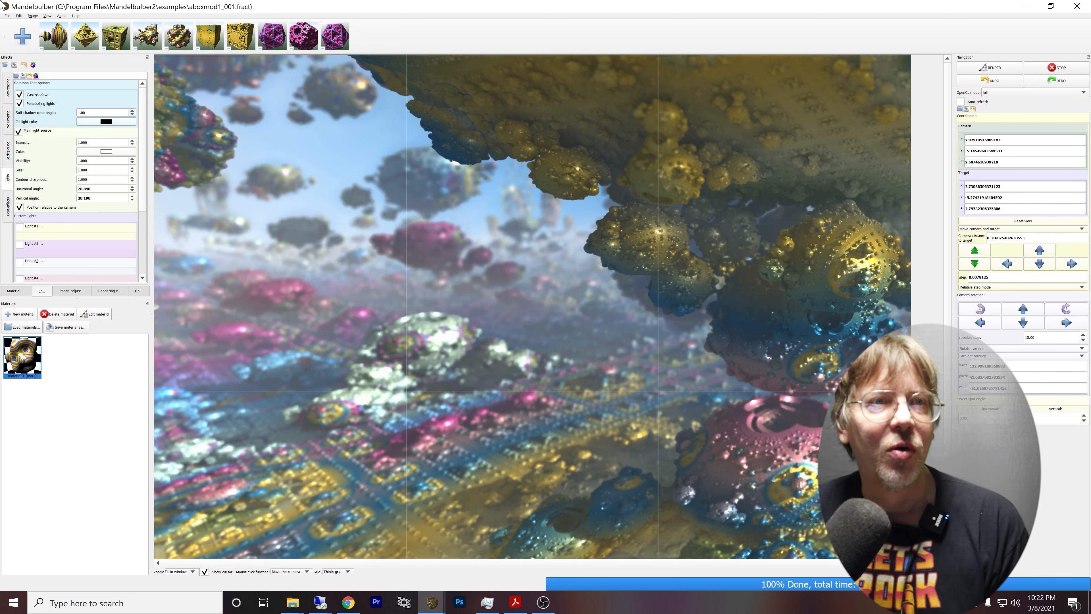
click(8, 16)
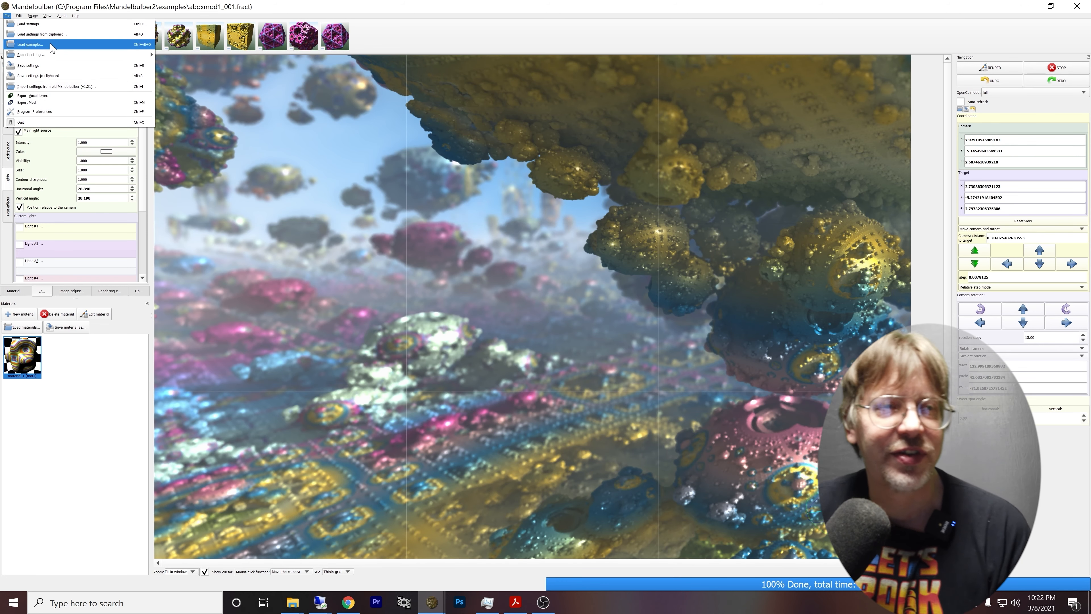
click(38, 65)
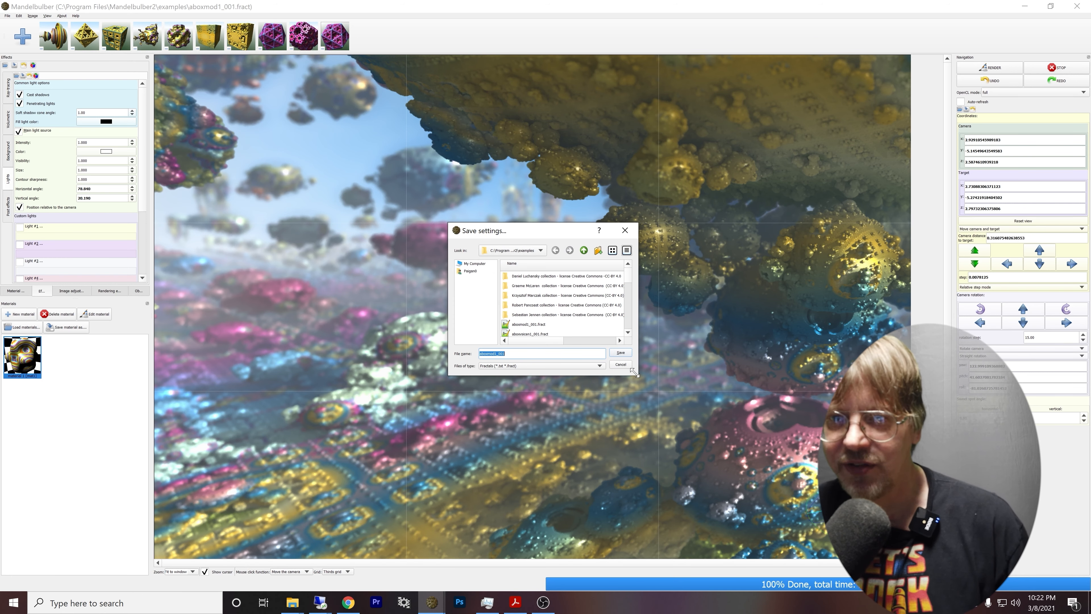
drag(638, 375, 835, 475)
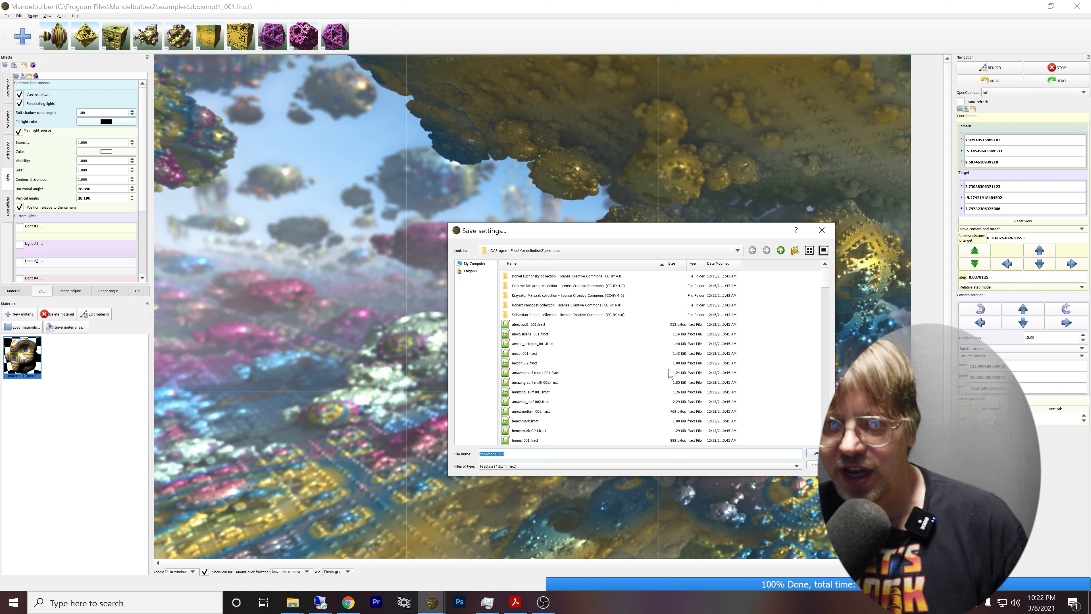
Set the save location to the mandelbulber folder in the home directory, with the listing sorted by name in descending order.
click(470, 271)
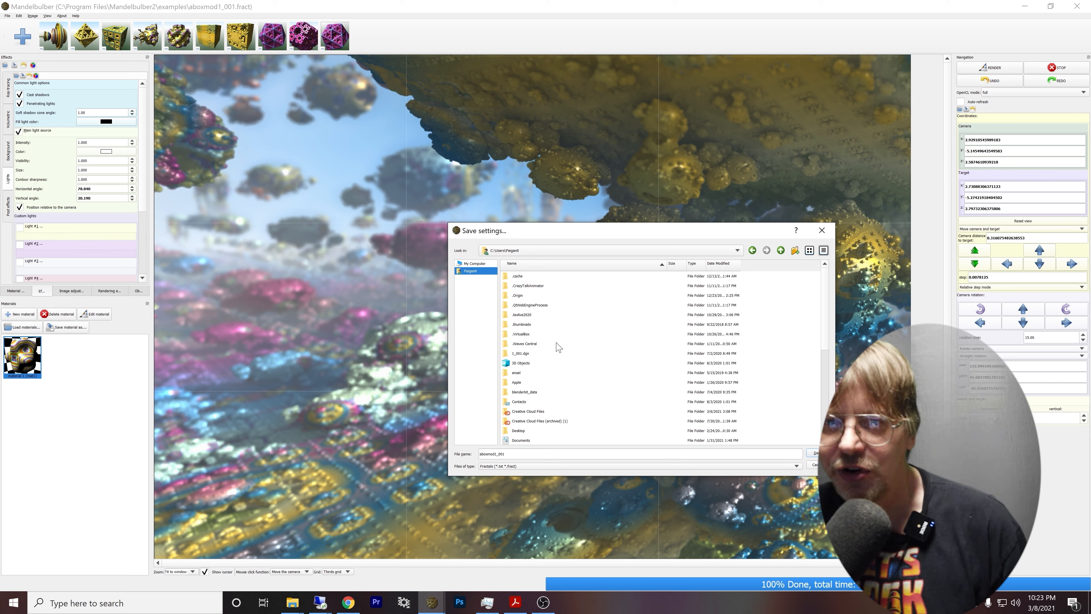
scroll(524, 328, down, 3)
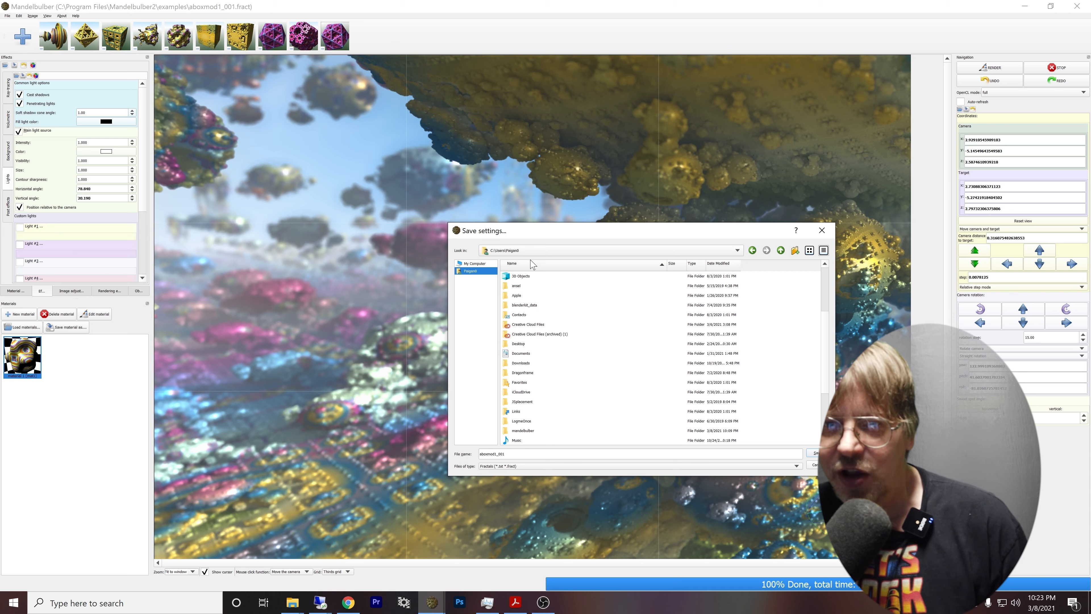
click(532, 266)
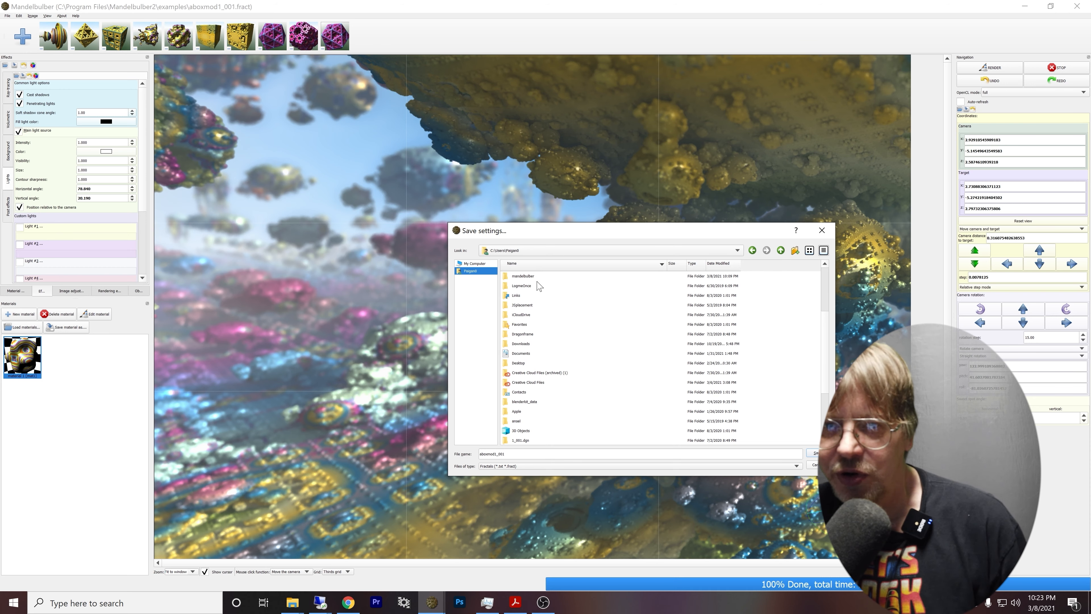
double_click(532, 277)
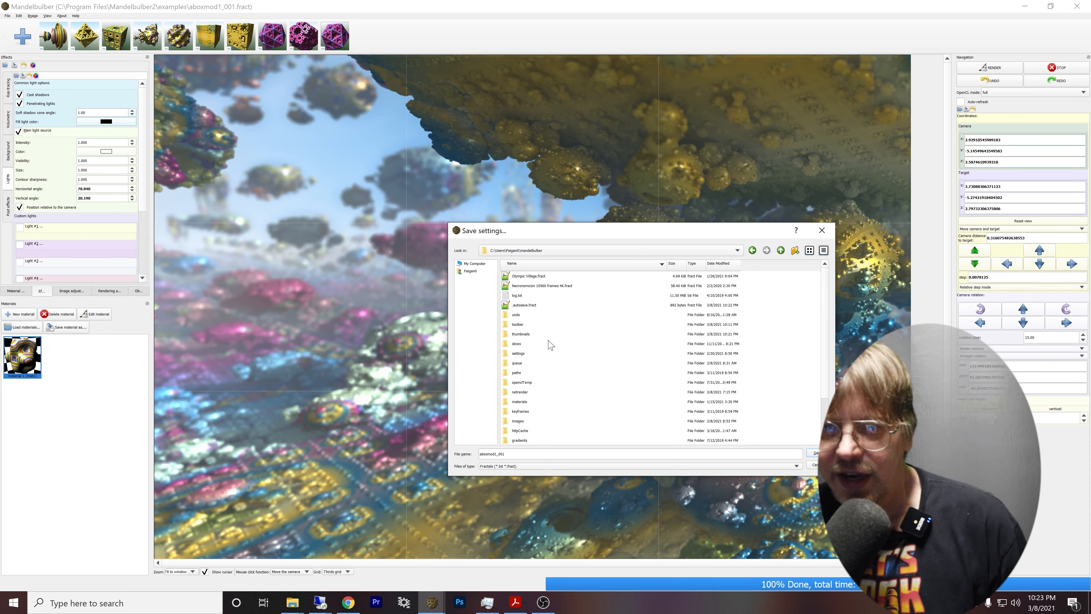
Take the file name YogSotheth2.fract from the settings subfolder and save the settings under it in the parent mandelbulber folder.
double_click(524, 355)
click(546, 353)
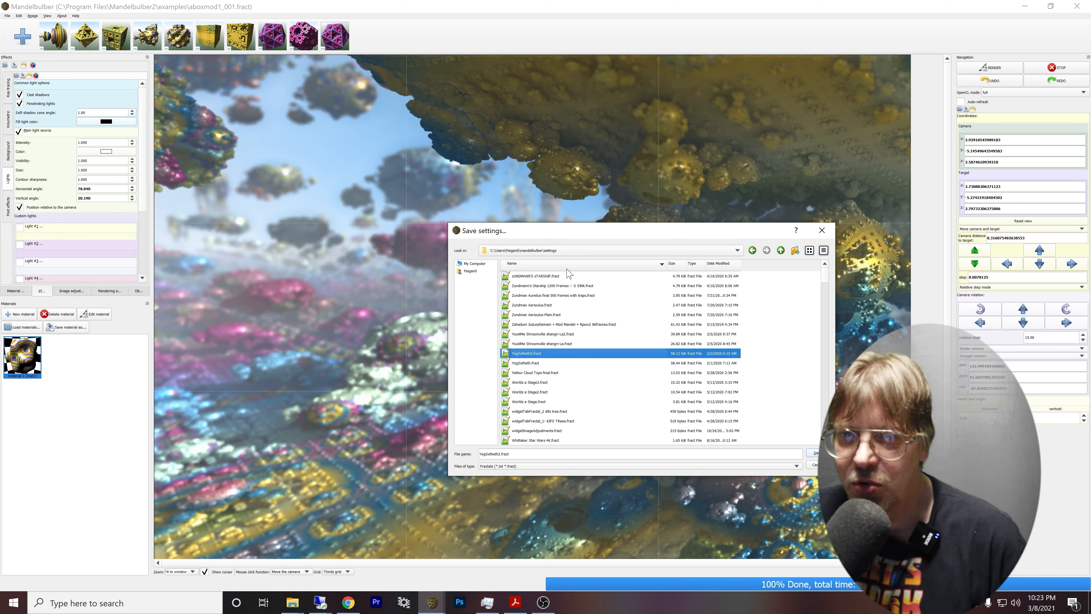
click(781, 251)
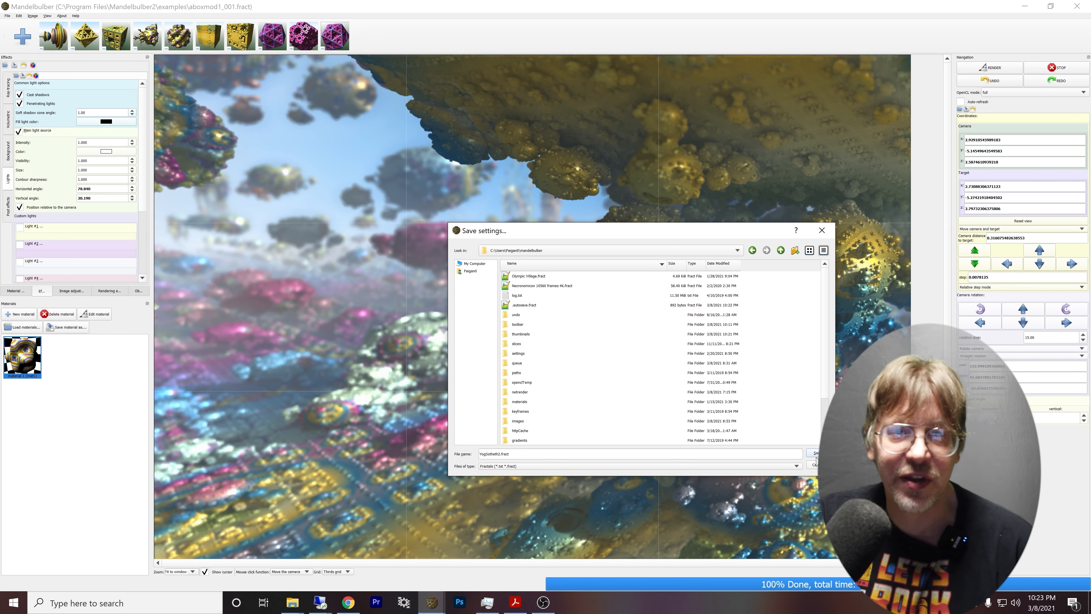
key(Return)
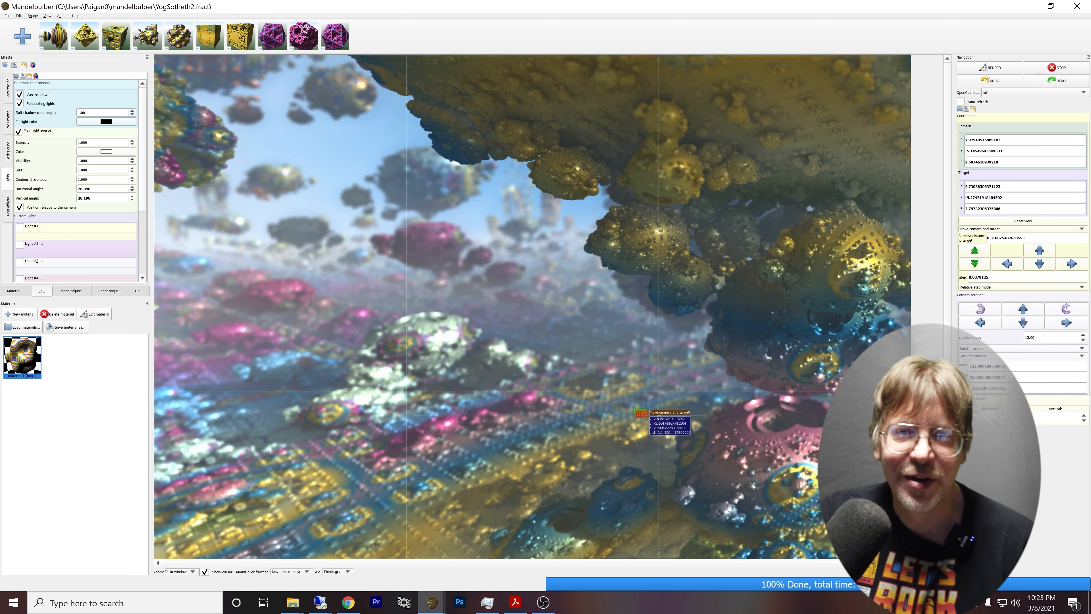
Copy the sample Mandelbulber settings text from the manual, from its first hash sign through the raytraced_reflections line.
key(alt+Tab)
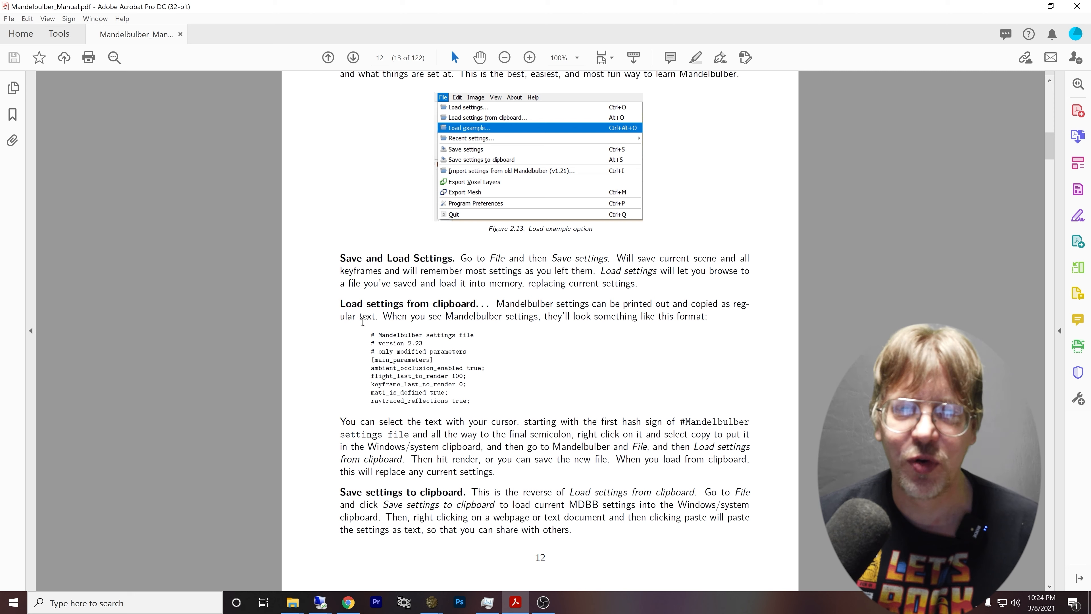
drag(372, 335, 473, 399)
right_click(406, 366)
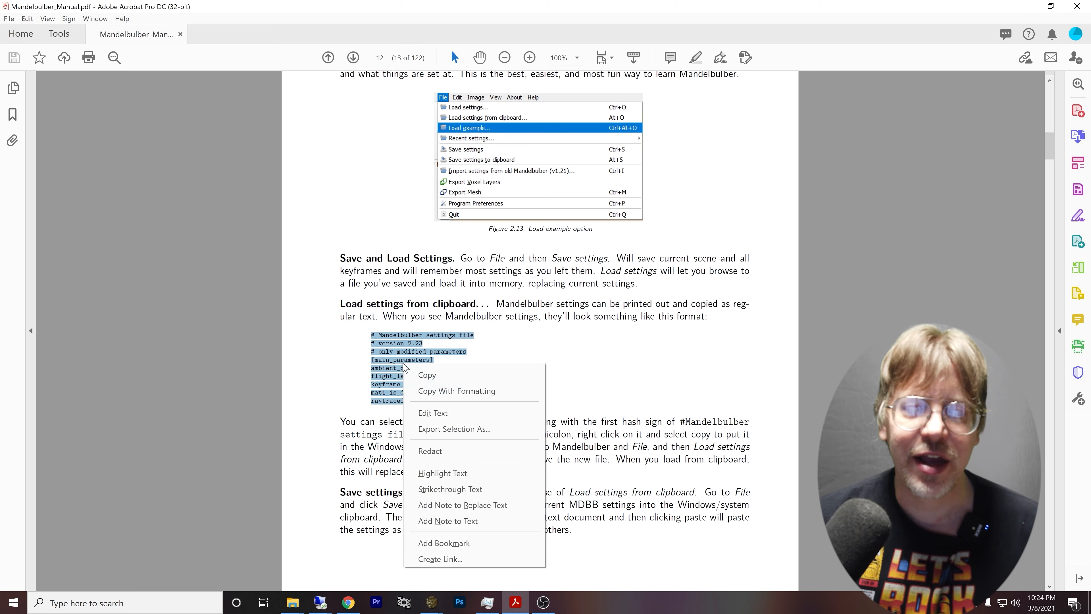
click(433, 378)
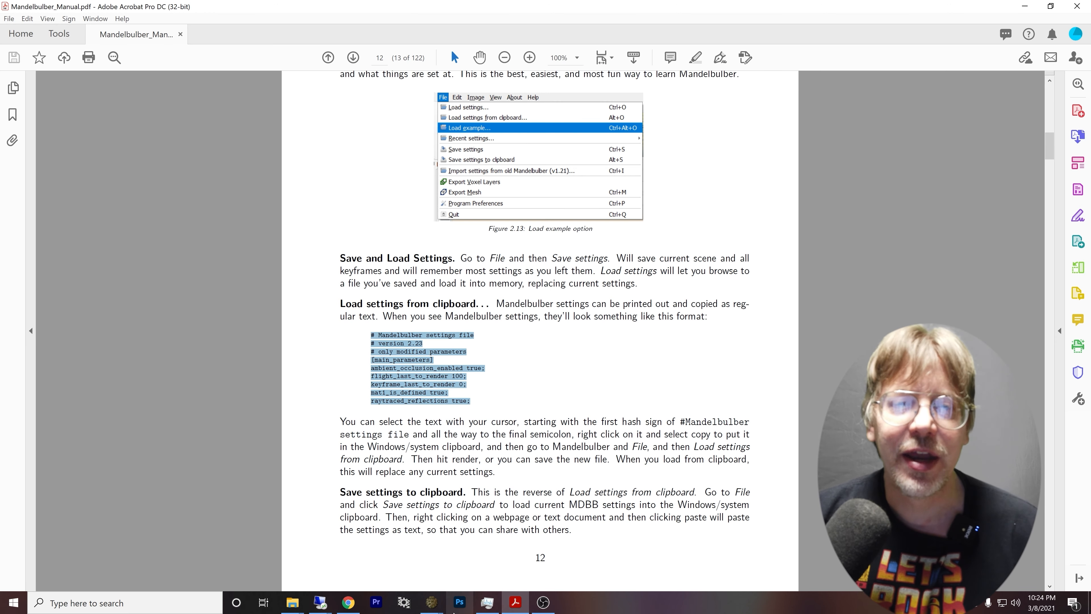
Return to Mandelbulber, load the copied settings from the clipboard, and render them.
click(494, 550)
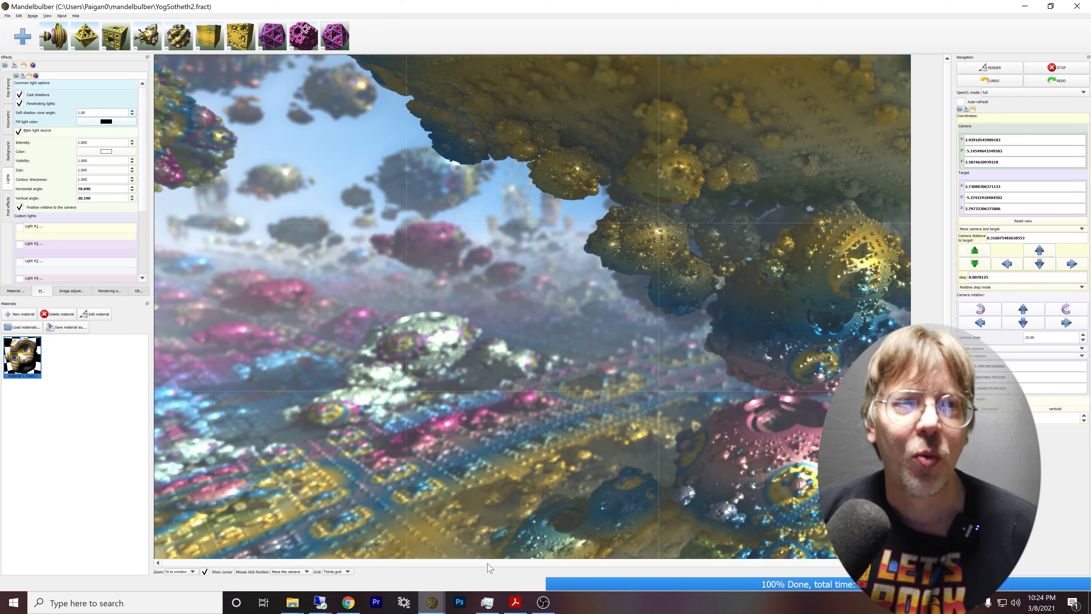
click(7, 16)
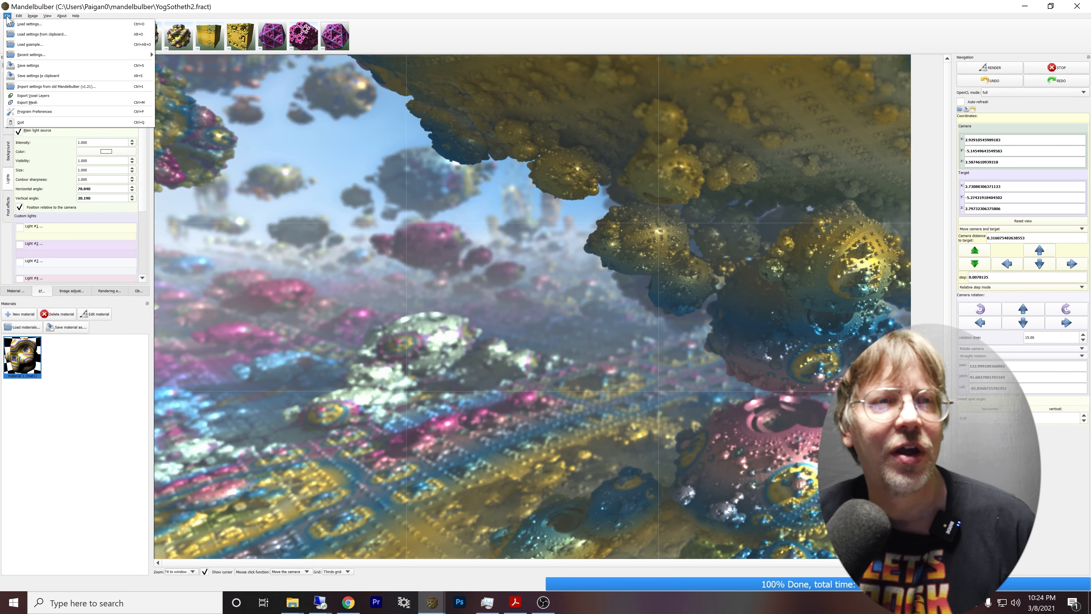
mouse_move(32, 46)
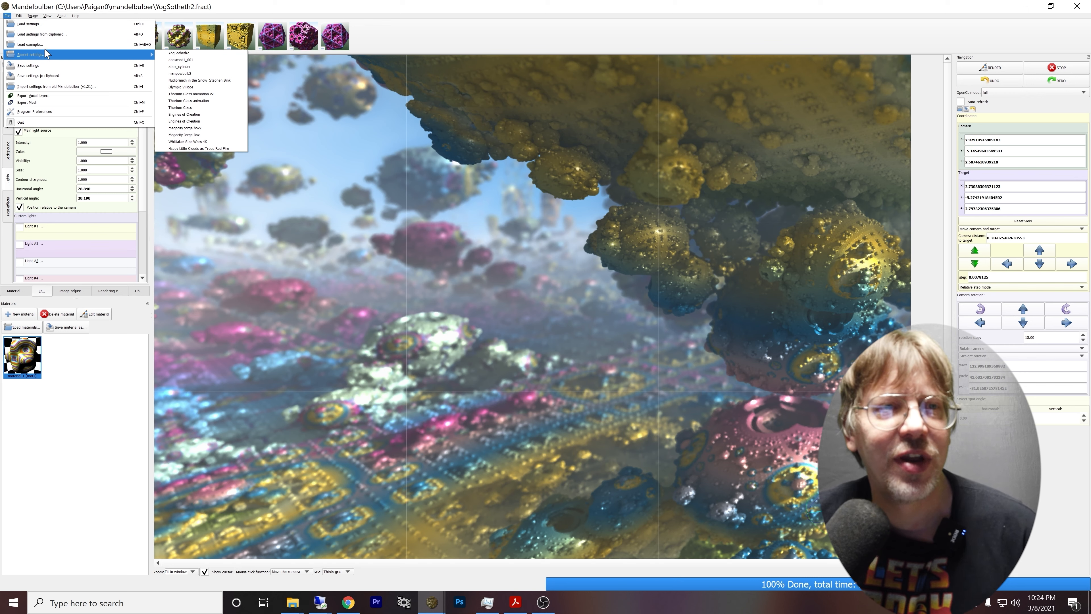
click(68, 38)
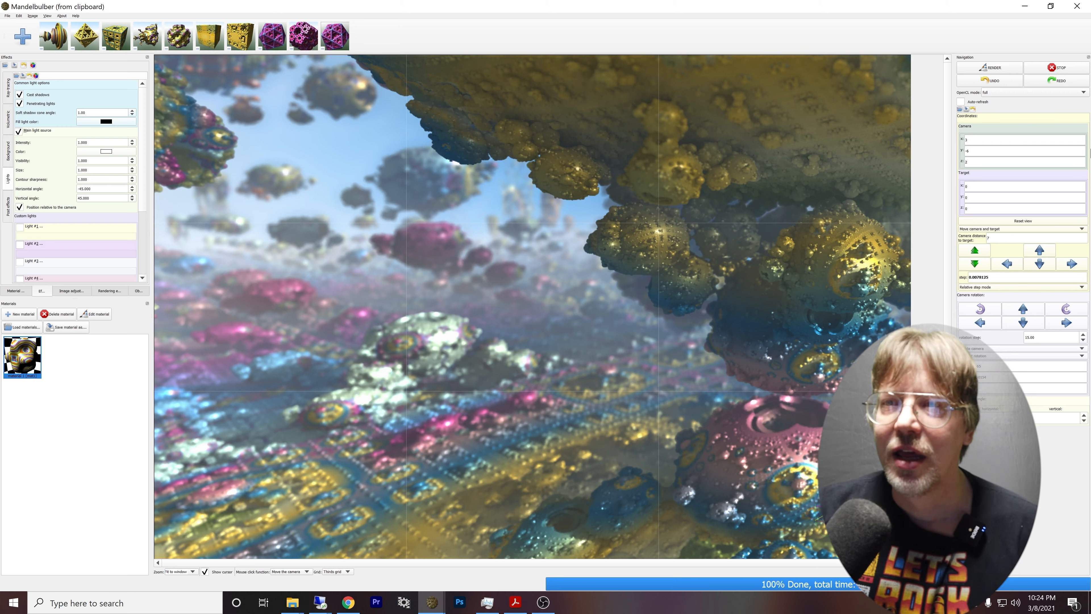
click(994, 69)
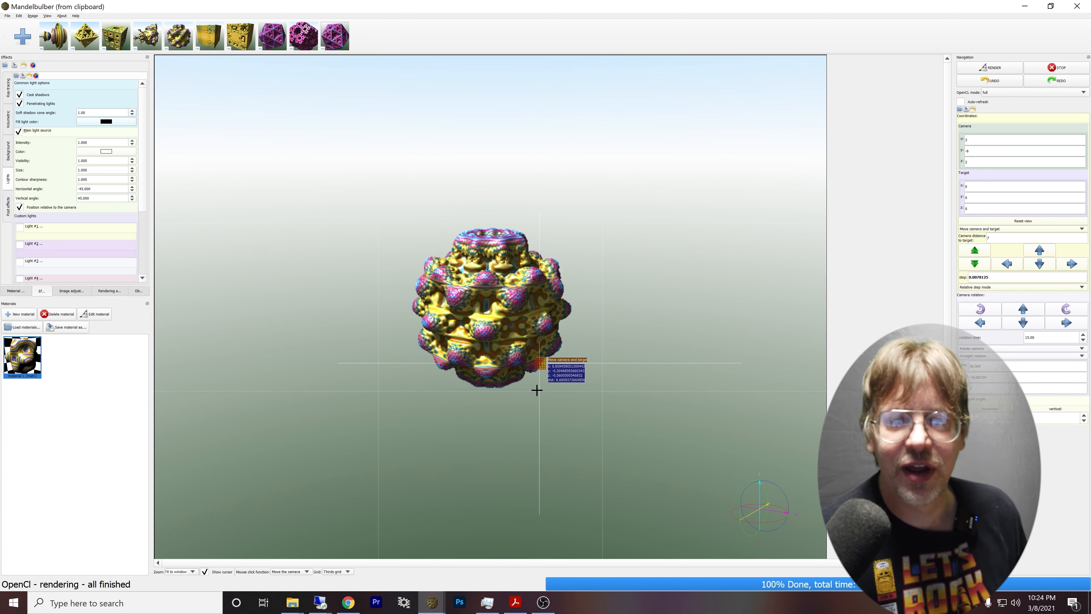
Check the manual's clipboard paragraphs, then undo the clipboard load in Mandelbulber to bring back the previous scene.
click(516, 602)
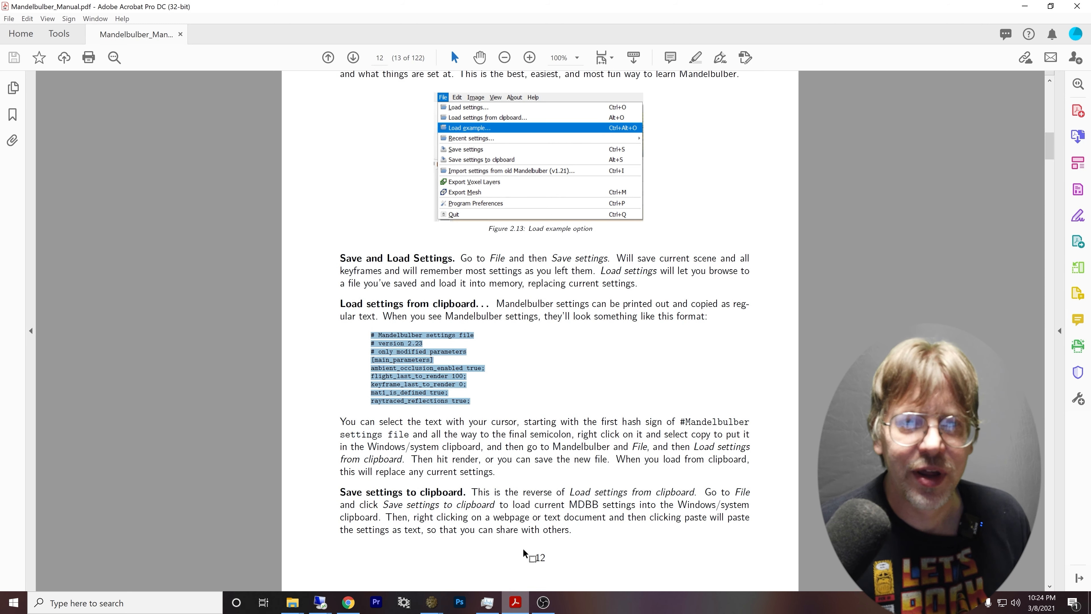
scroll(692, 337, down, 3)
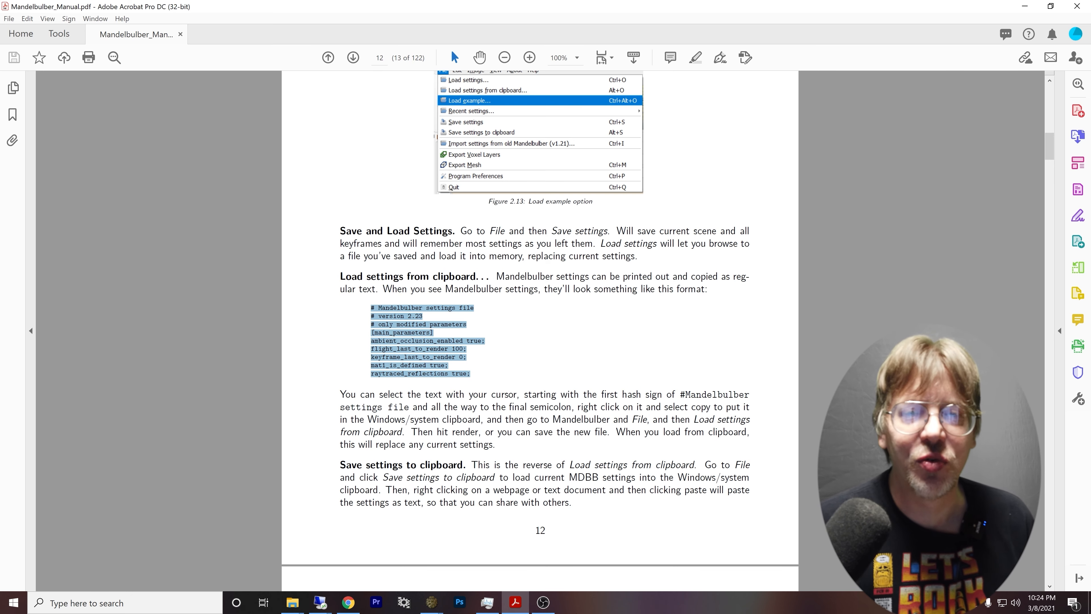
mouse_move(432, 602)
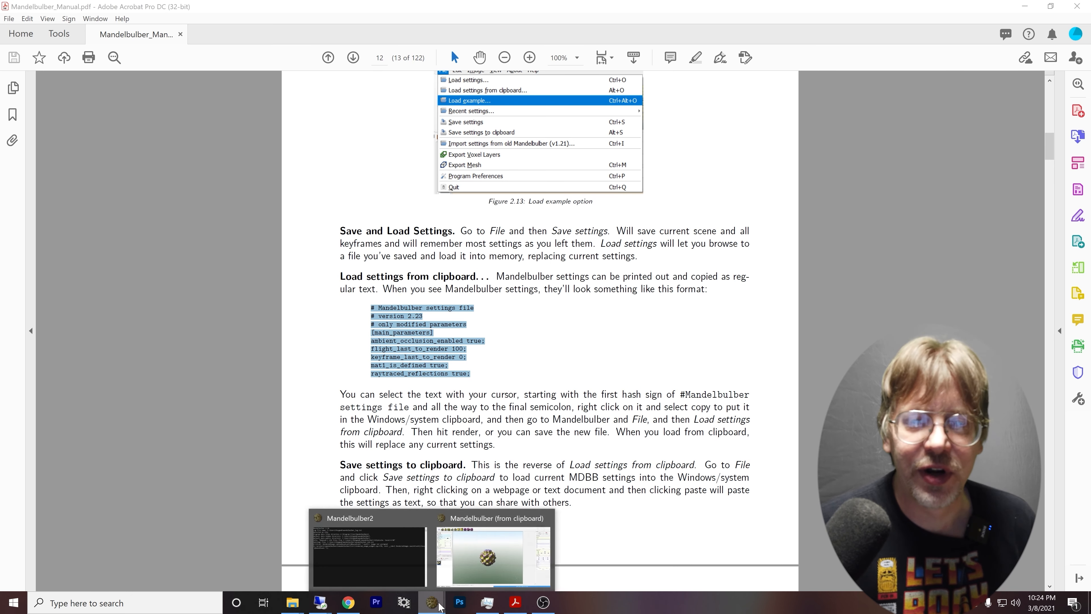
click(487, 565)
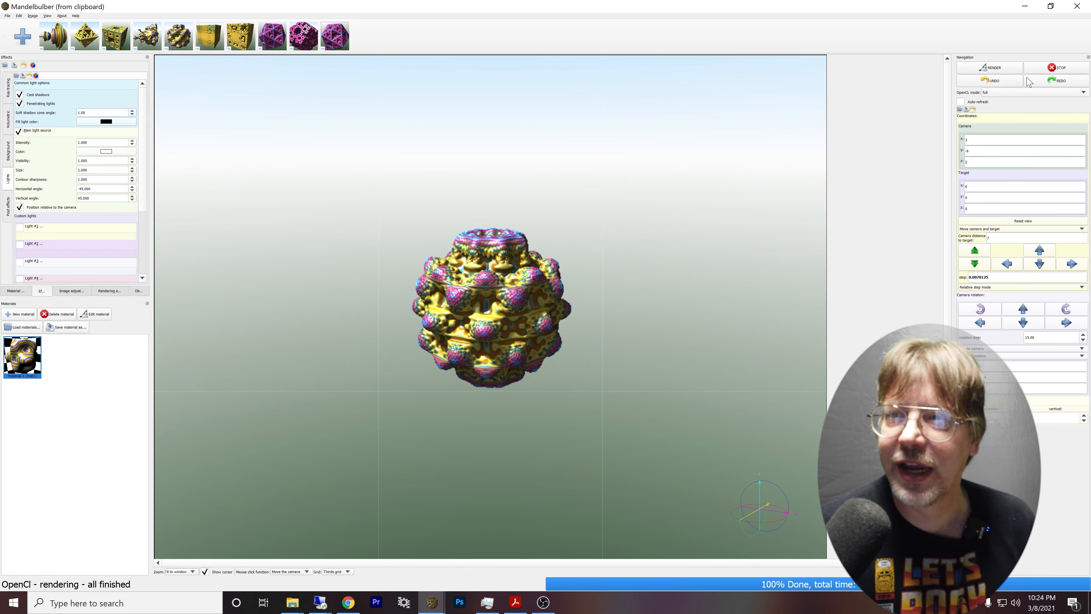
click(993, 83)
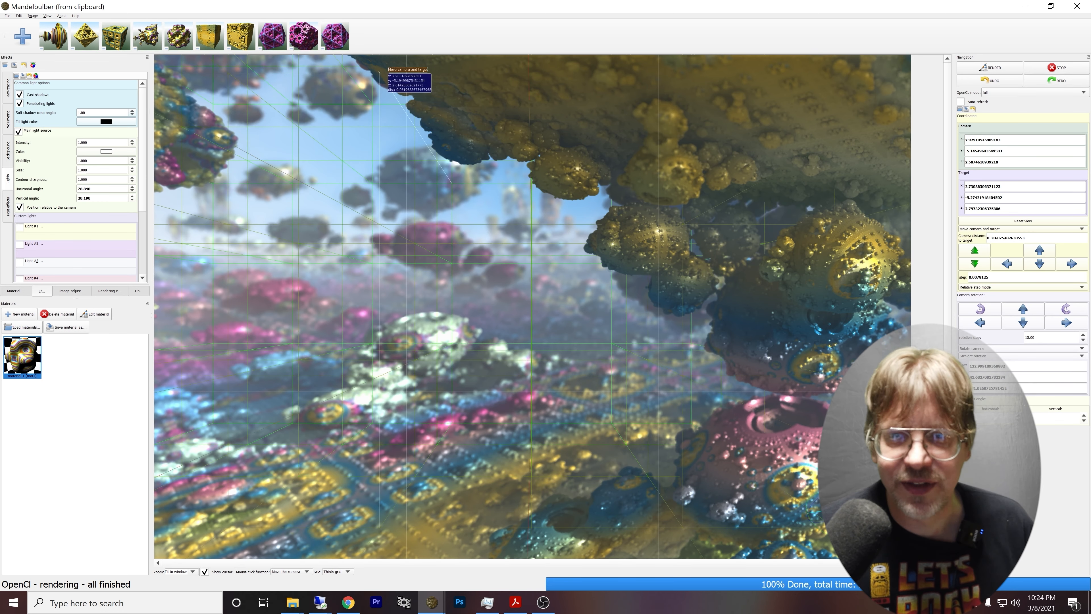
Switch to the manual and read the paragraph on saving settings to the clipboard.
click(517, 604)
scroll(666, 400, down, 2)
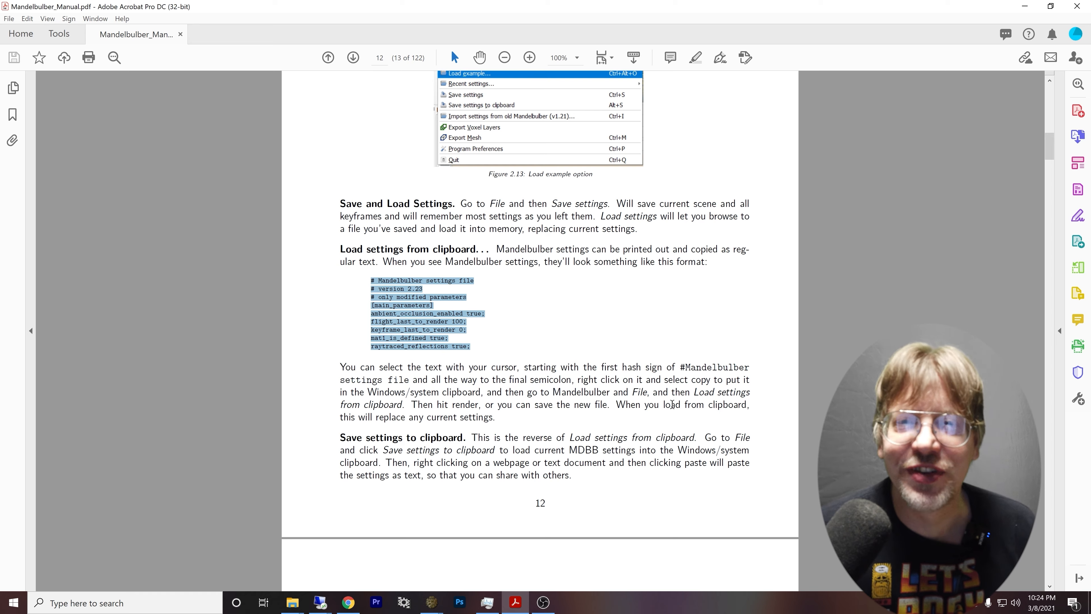
scroll(657, 382, down, 1)
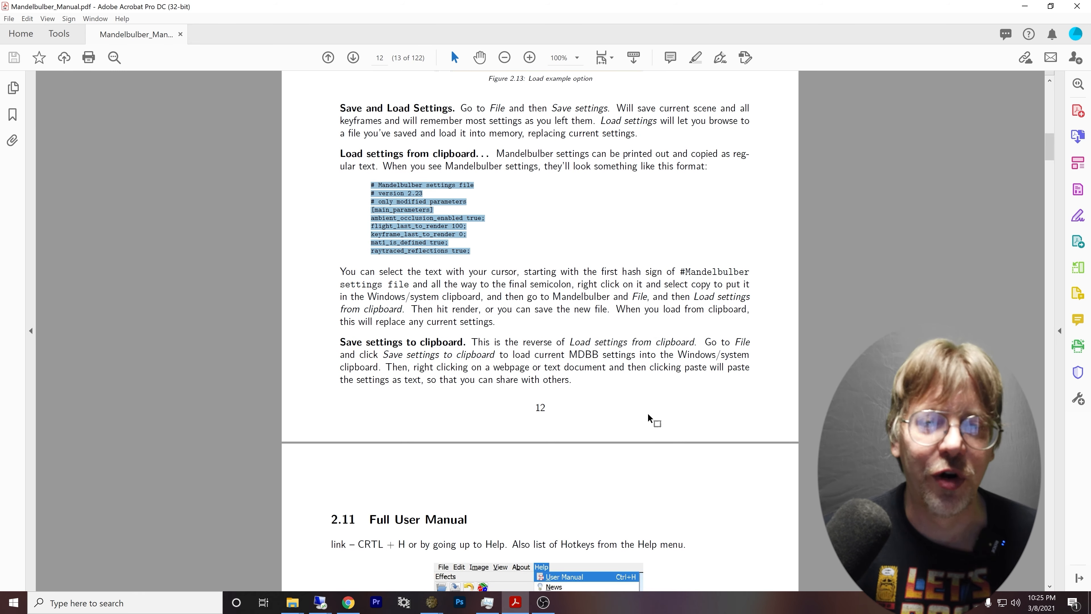
Switch back to Mandelbulber and save the current scene's settings to the clipboard.
right_click(432, 604)
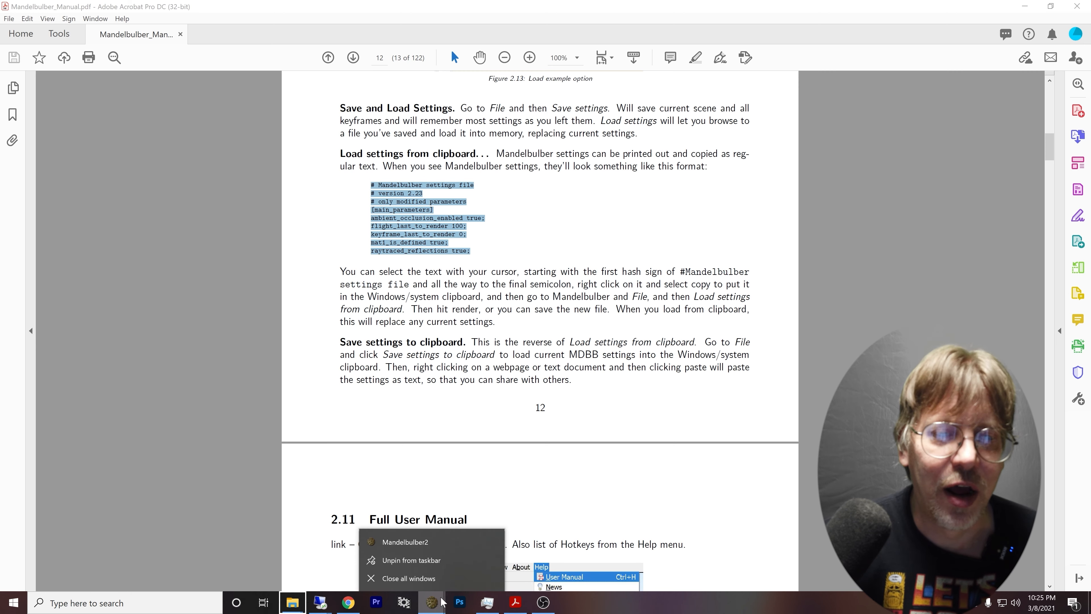
click(432, 607)
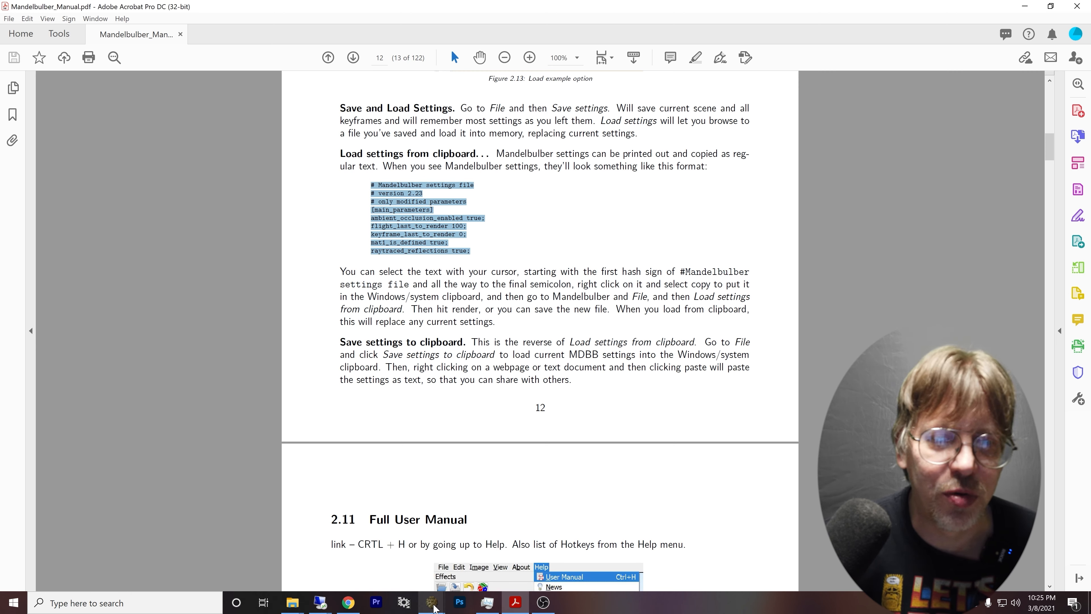
mouse_move(432, 607)
click(476, 577)
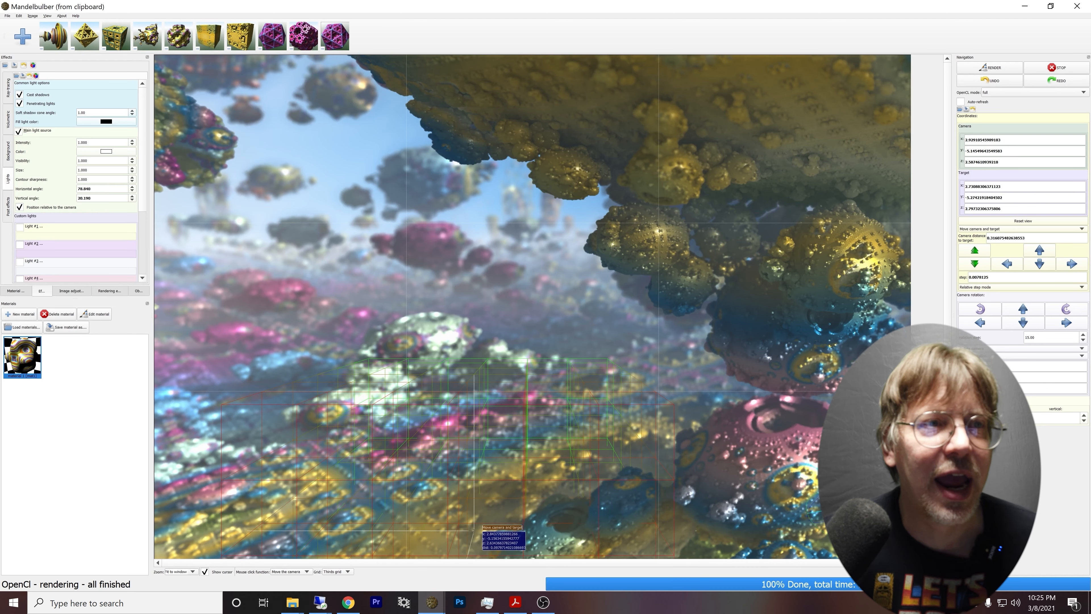
click(7, 16)
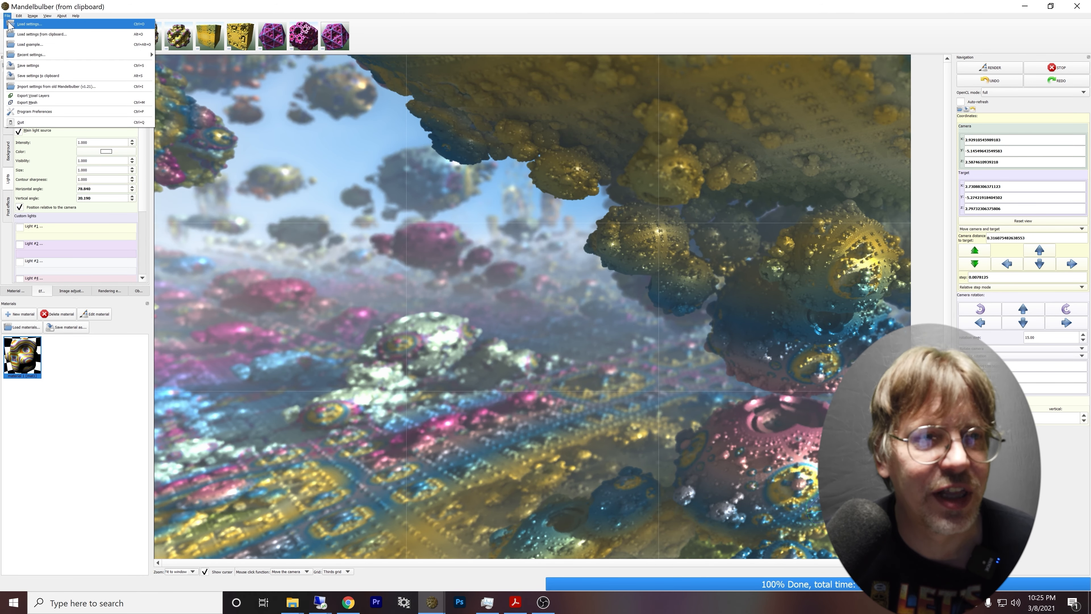
click(37, 74)
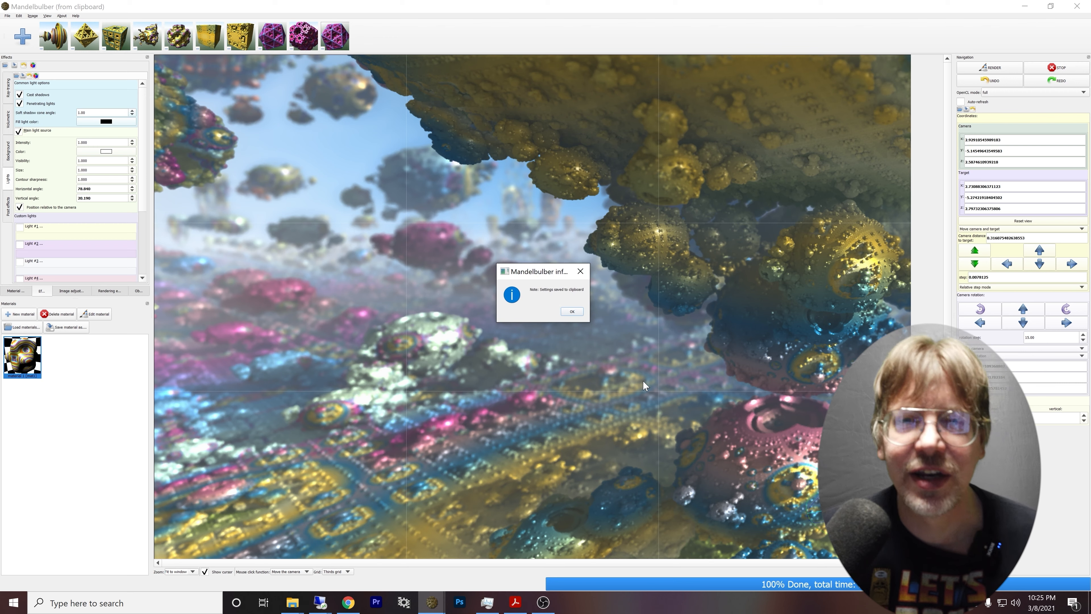
Create a desktop text document named "sample fractasl" and paste the Mandelbulber settings from the clipboard into it.
click(573, 311)
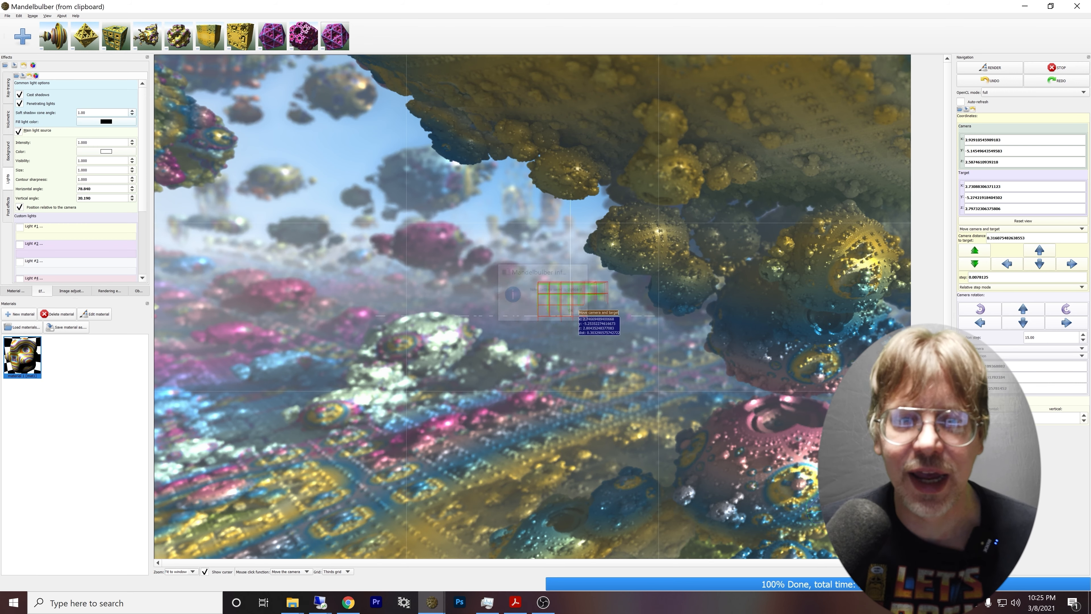
key(super+d)
right_click(483, 587)
mouse_move(550, 552)
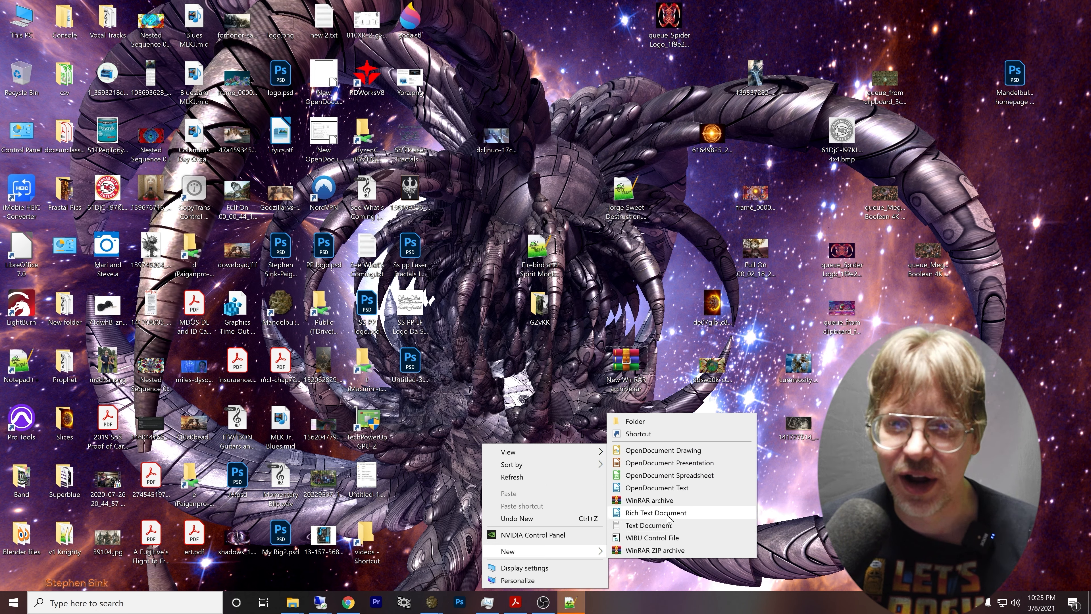
click(662, 530)
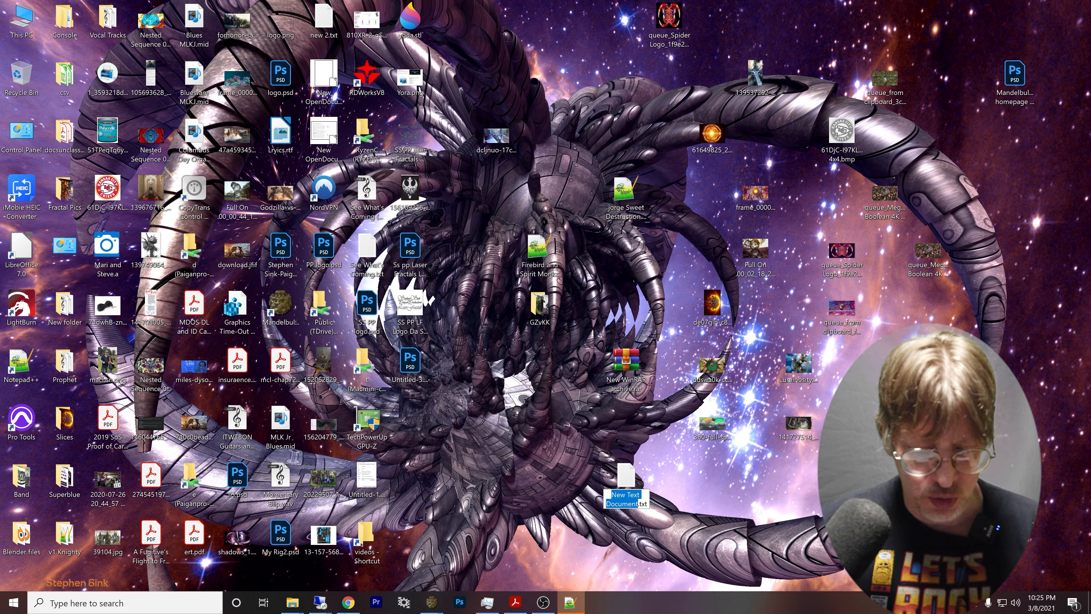
text(sample frac)
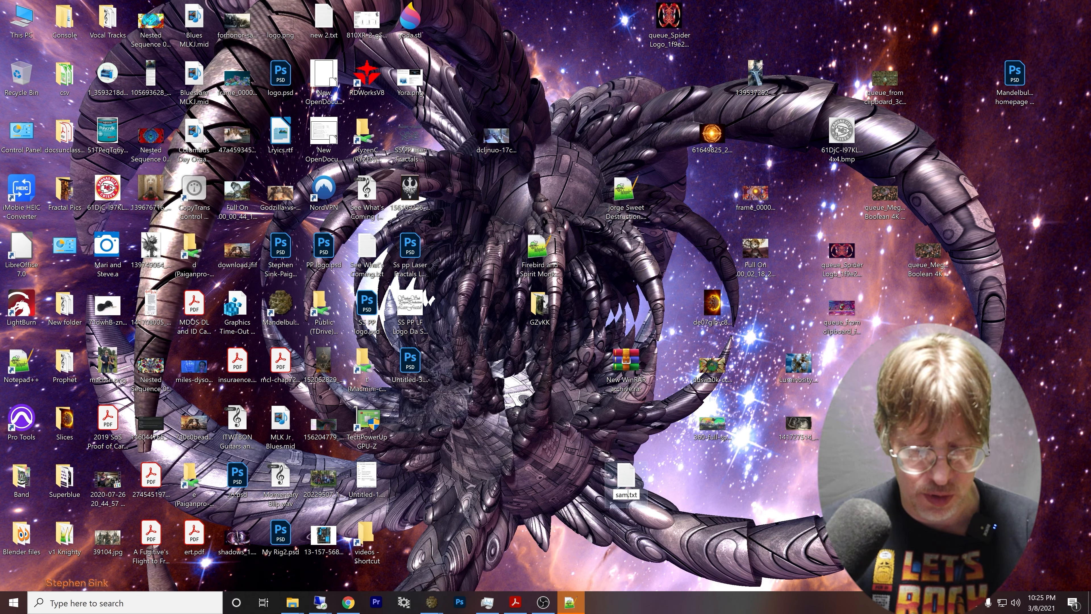
text(tasl)
key(Return)
double_click(626, 477)
text(# Mandelbulber settings file # version 2.24 # only modified parameters [main_parameters] ambient_occlusion_enabled true; camera 2.92910545989183 -5.14549643549583 2.5874610939218; camera_distance_to_target 0.316075482638553; camera_rotation 122.999109368882 41.6027081782184 -81.0260725781452; camera_top 0.624819808644931 -0.77200727090653 0.116640389198436; DOF_enabled true; DOF_focus 0.053247157484293; DOF_radius 4.08; flight_last_to_render 0; formula_1 64; fov 53.130102354156; image_height 1080; image_width 1620; keyframe_last_to_render 0; main_light_alpha 78.84; main_light_beta 20.19; mat1_is_defined true; target 2.73088306371123 -5.27421918404502 2.79732306375806; volumetric_fog_colour_1_distance 0.00637221662661717; volumetric_fog_colour_2_distance 0.0127444332532343; volumetric_fog_density 0.2; volumetric_fog_distance_factor 0.0127444332532343; volumetric_fog_enabled true;)
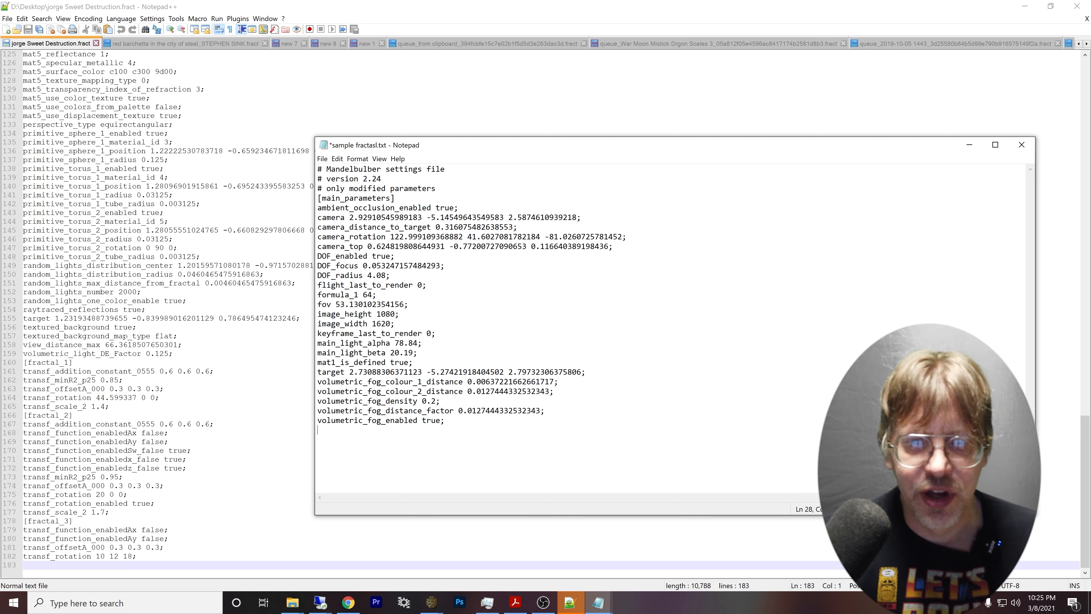
Select the entire settings text in the Notepad document, up to "# Mandelbulber settings file", and copy it.
key(shift+Up)
key(shift+Up)
key(shift+Up)
key(shift+Up)
key(shift+Up)
key(shift+Up)
key(shift+Up)
key(shift+Up)
key(shift+Up)
key(shift+Up)
key(shift+Up)
key(shift+Up)
key(shift+Up)
key(shift+Up)
key(shift+Up)
key(shift+Up)
key(shift+Up)
key(shift+Up)
key(shift+Up)
key(shift+Up)
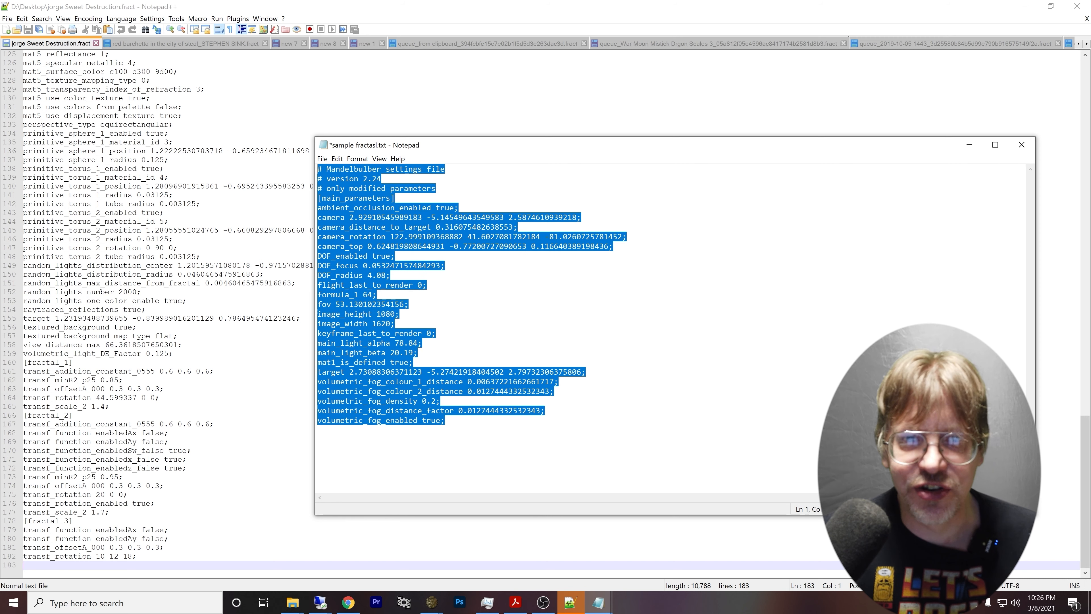
right_click(343, 212)
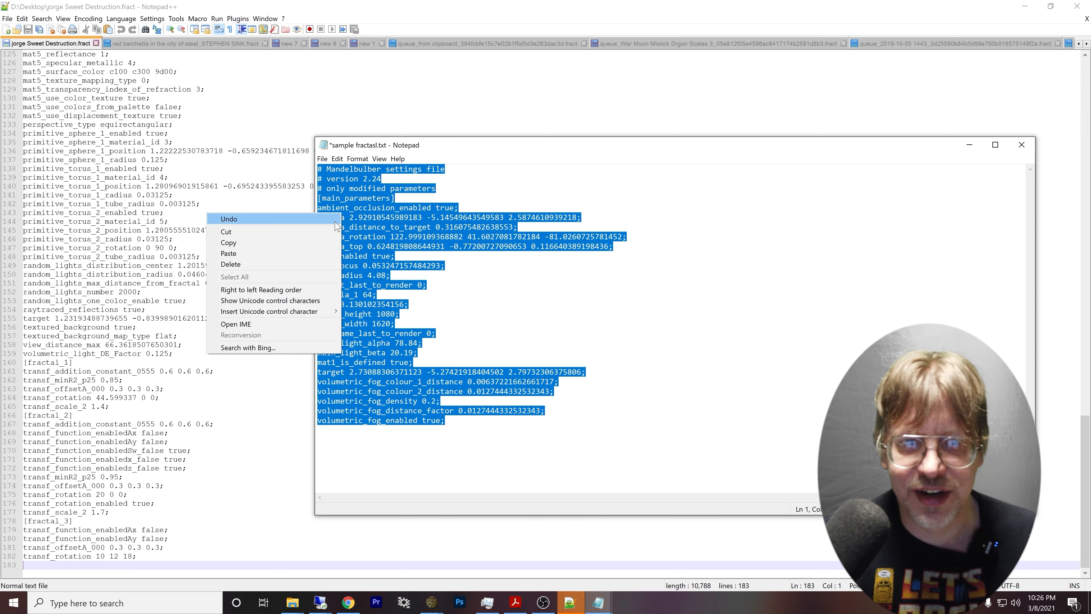
click(257, 242)
Switch to Mandelbulber, load the settings copied from the text file from the clipboard, and render them.
click(431, 602)
click(437, 587)
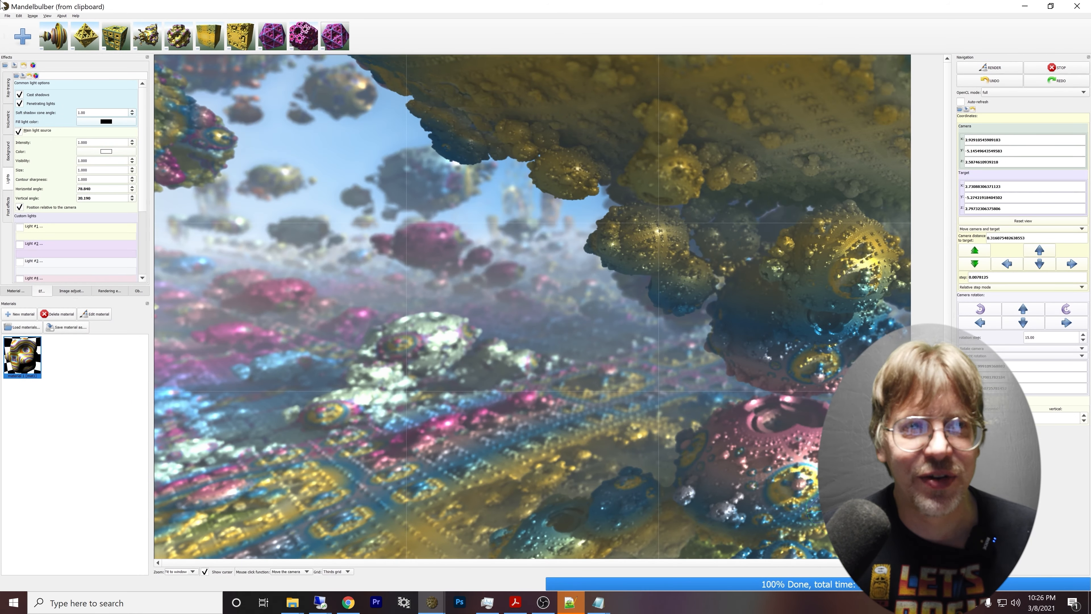
click(8, 16)
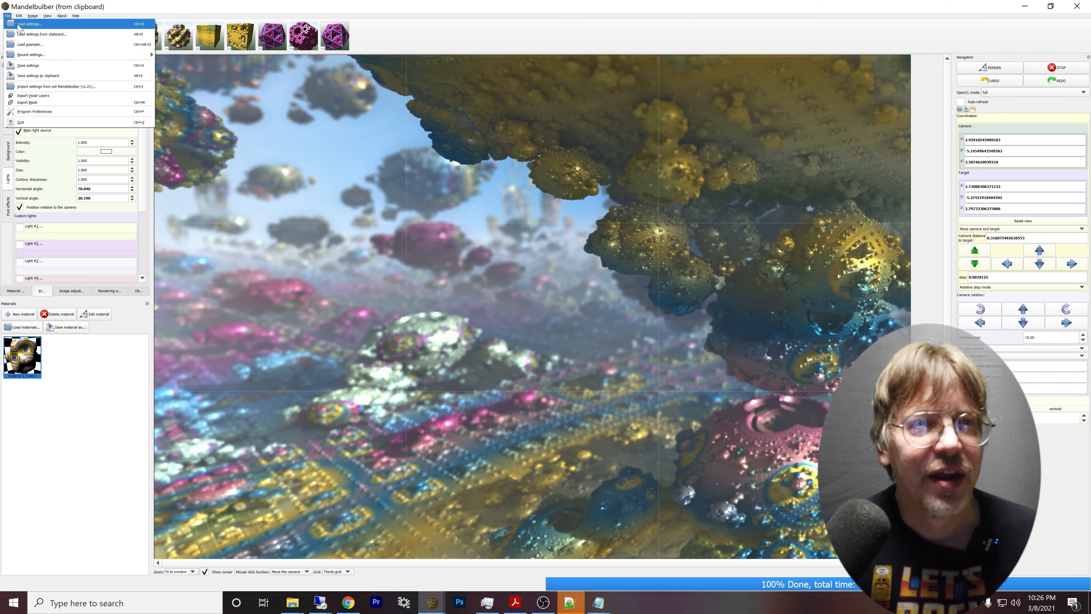
click(50, 34)
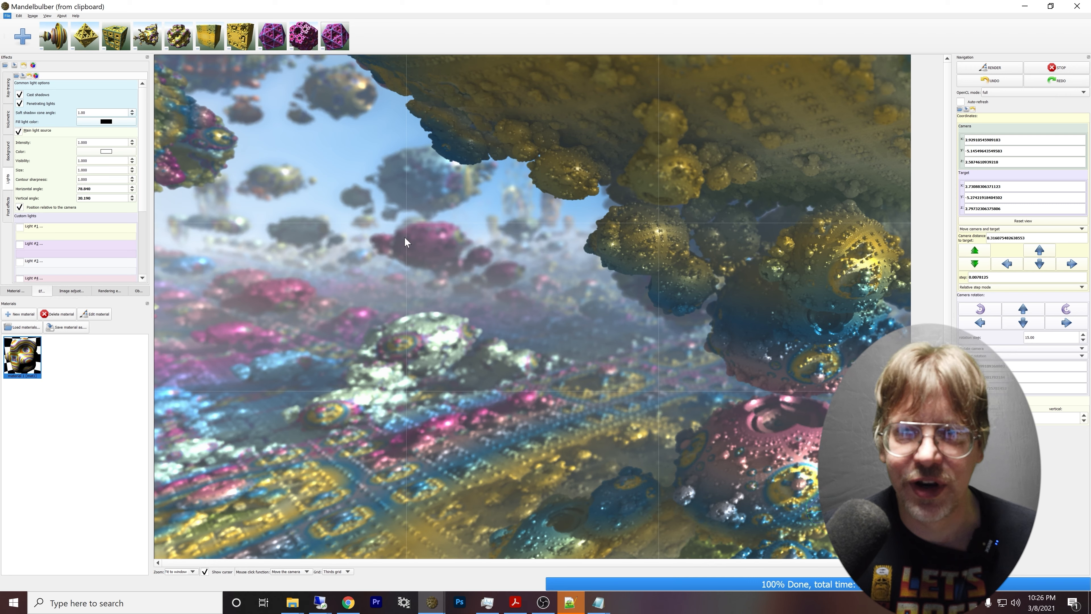
click(1002, 66)
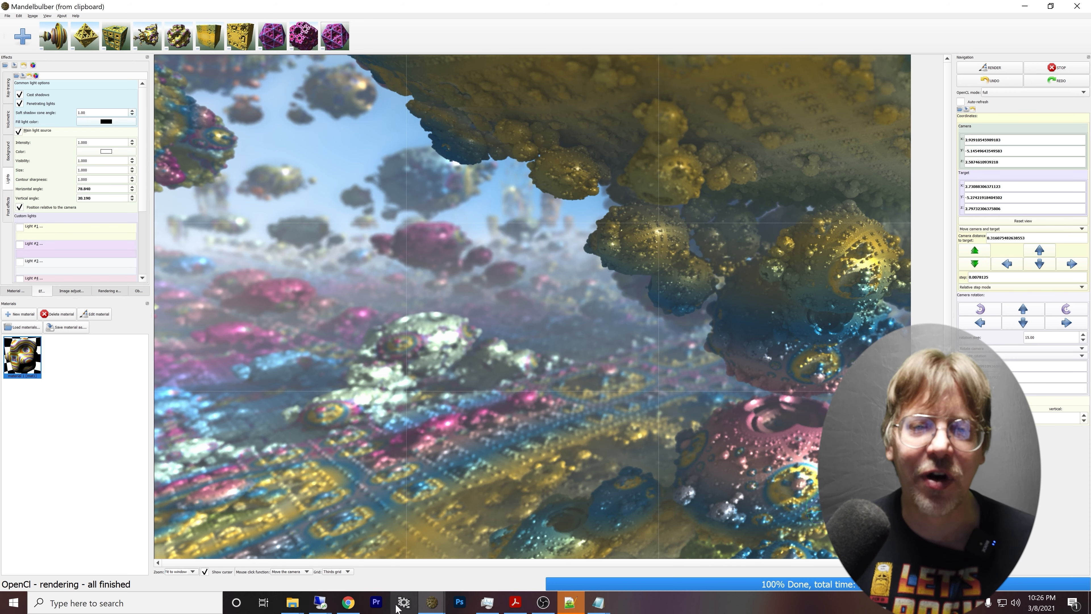
Minimize the Notepad++ window and bring up Mandelbulber's SourceForge page in Chrome.
click(576, 605)
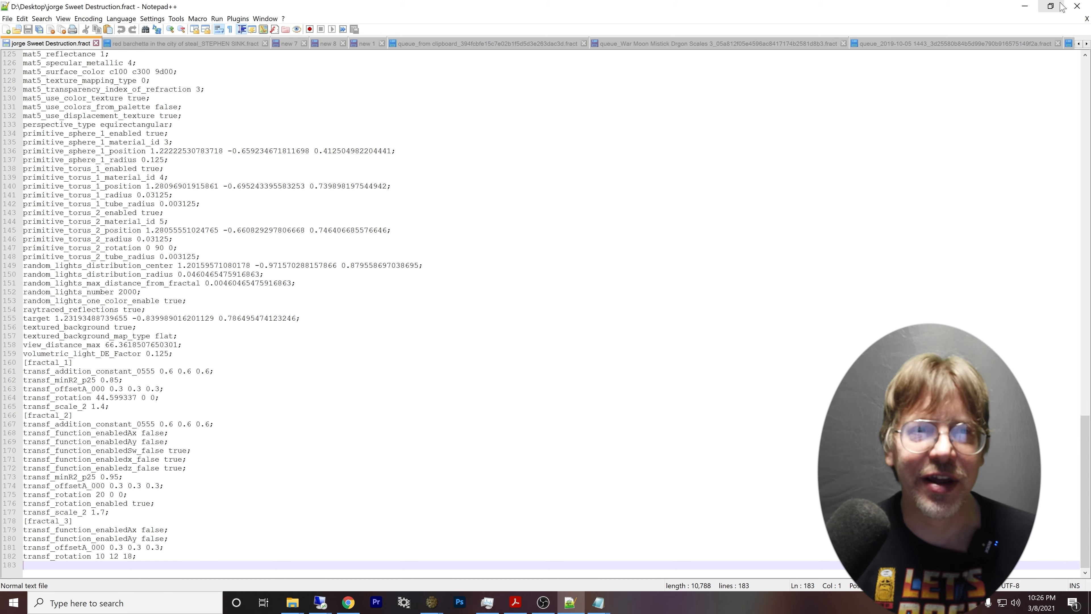
click(1029, 6)
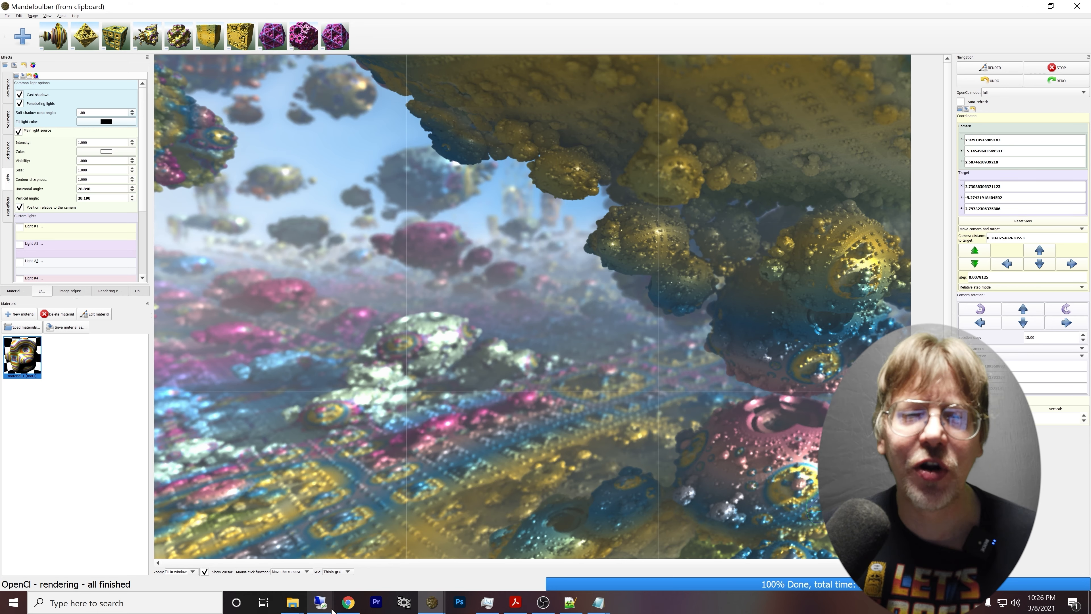
click(348, 603)
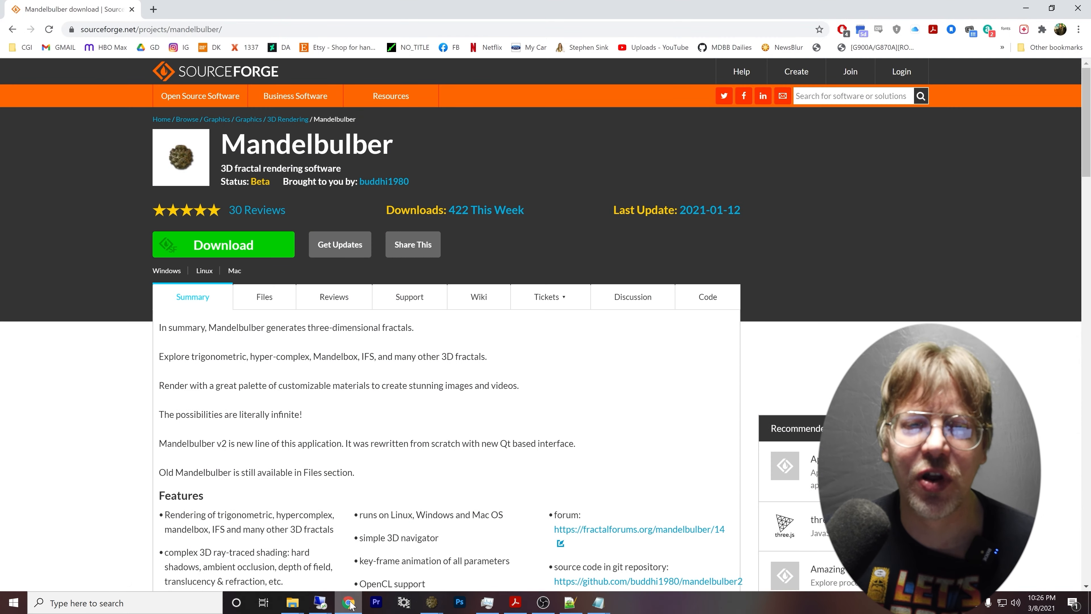
Switch to the manual in Acrobat and read sections 2.11 Full User Manual, 2.12 Facebook Forum and 2.13 YouTube Tutorials.
click(517, 603)
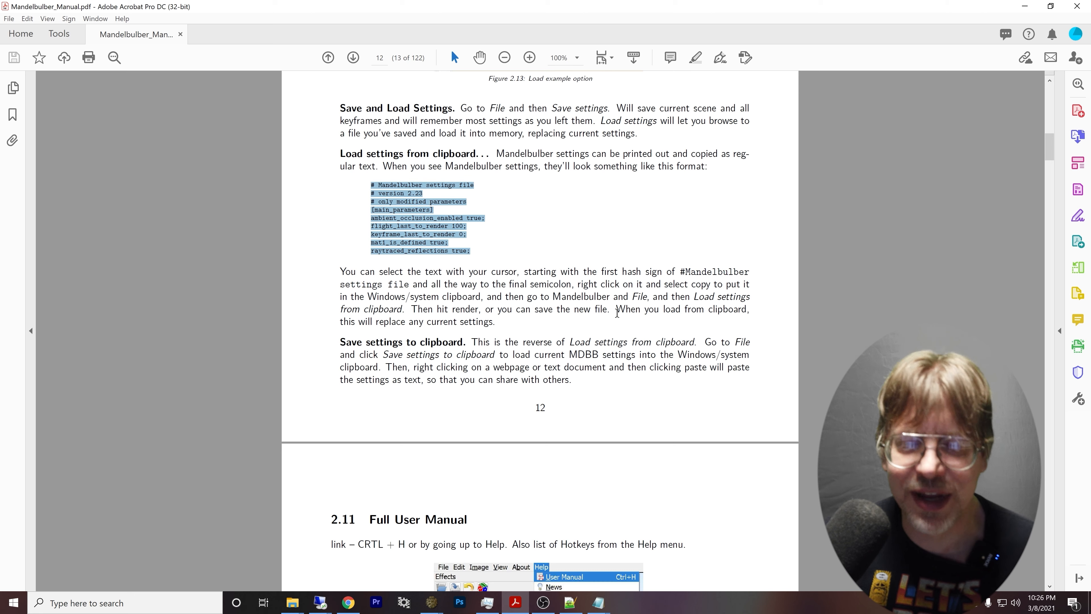
scroll(667, 339, down, 4)
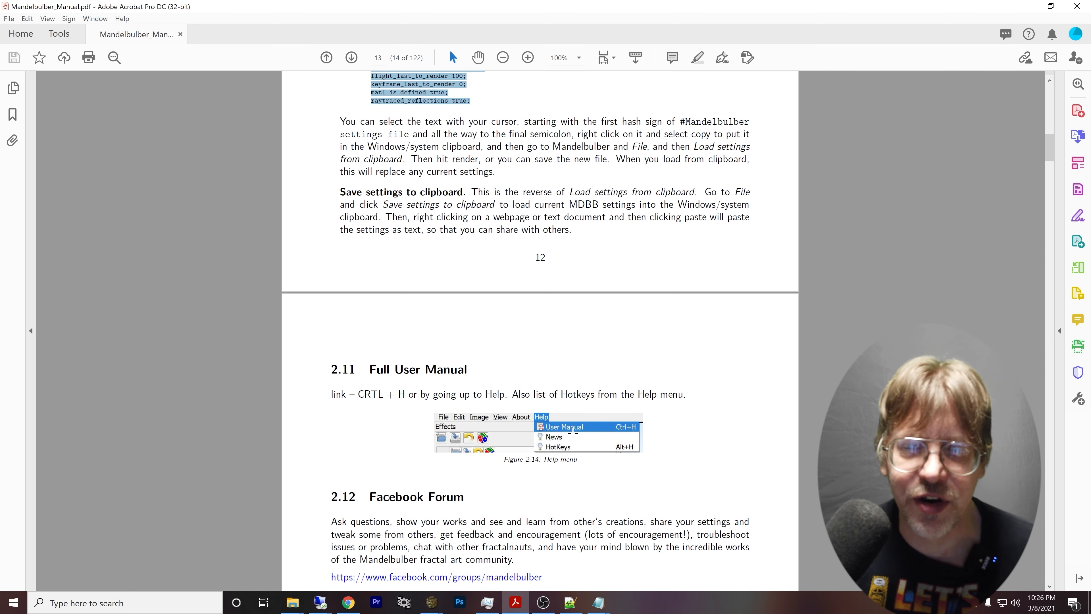
scroll(611, 406, down, 3)
scroll(596, 416, down, 8)
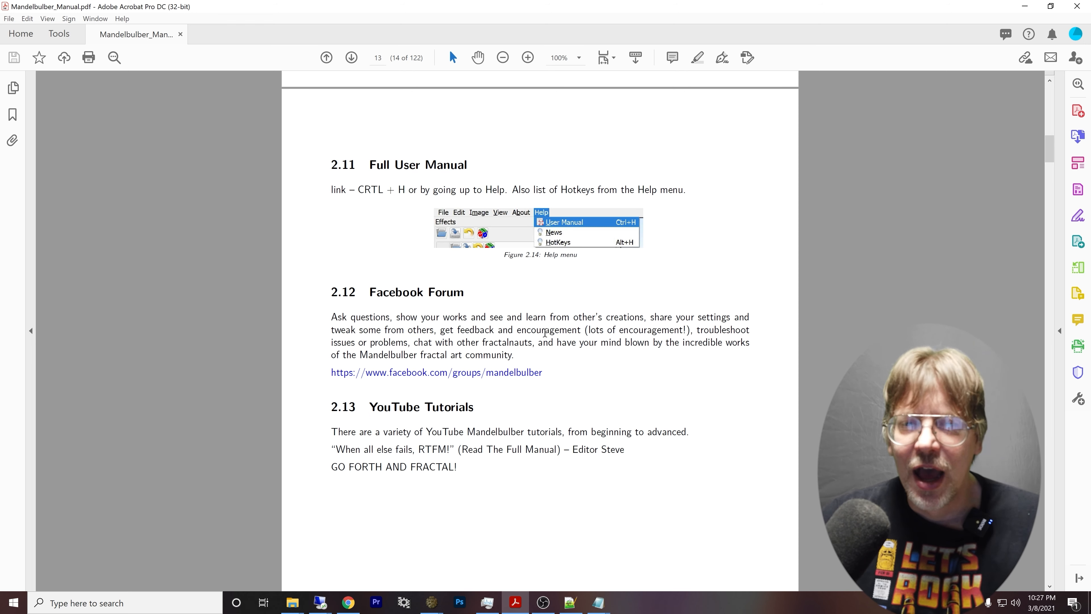
scroll(620, 340, down, 1)
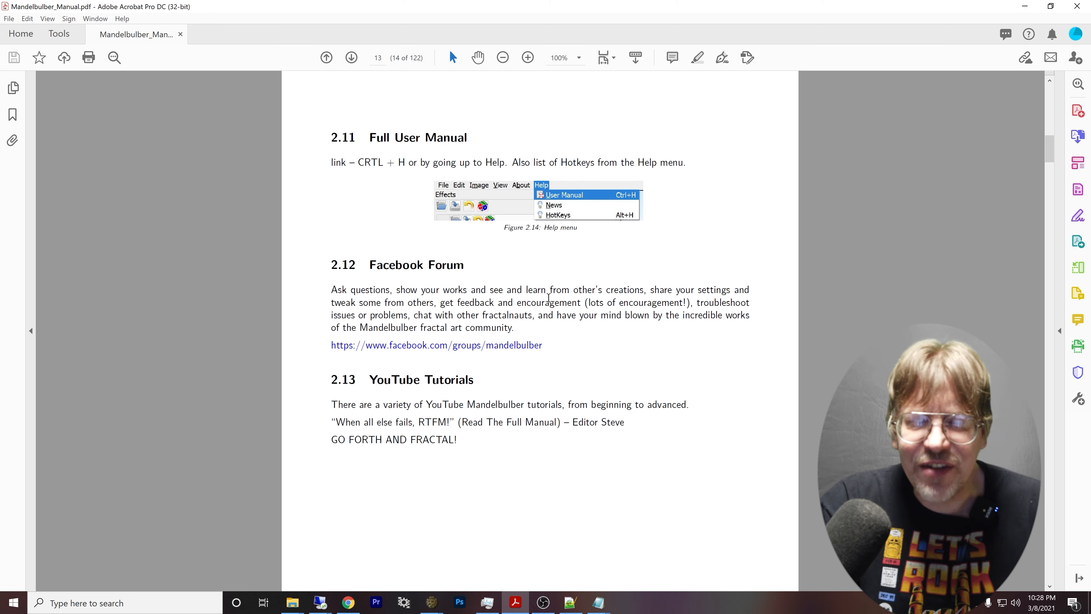
scroll(584, 276, down, 1)
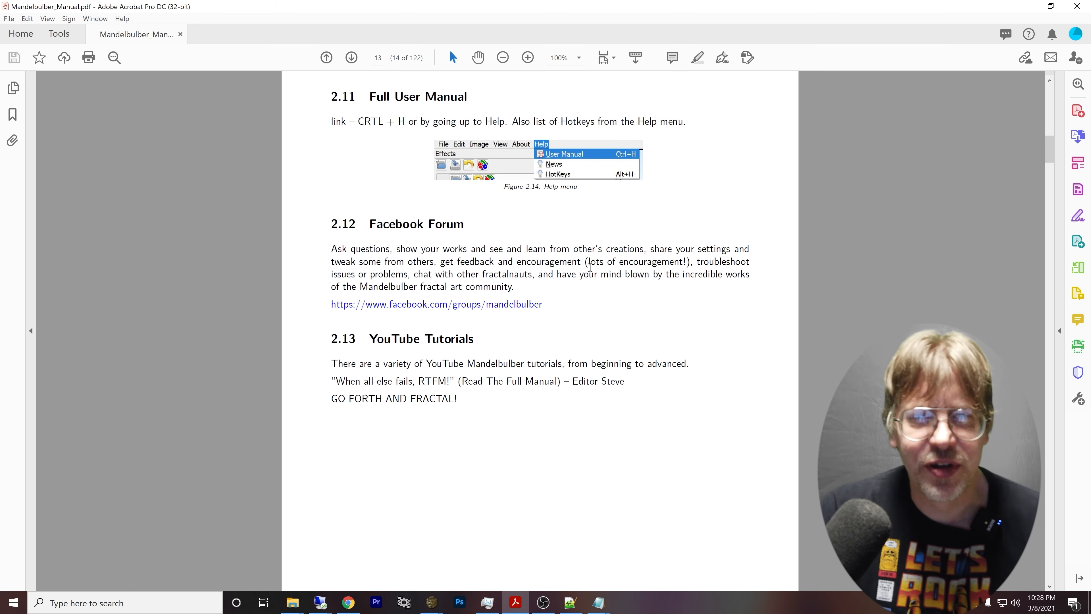
scroll(580, 254, up, 2)
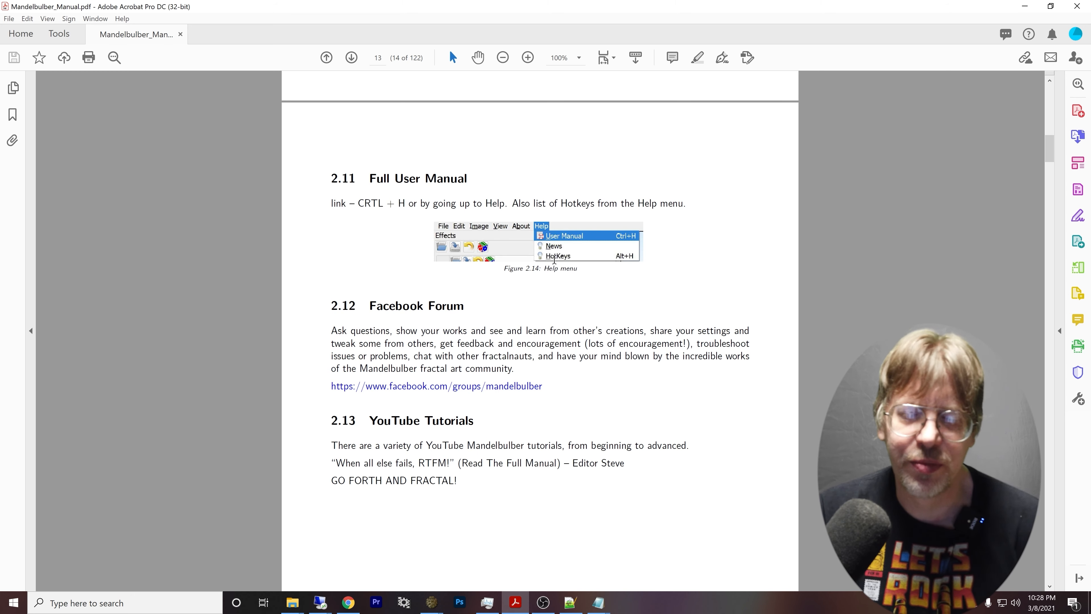